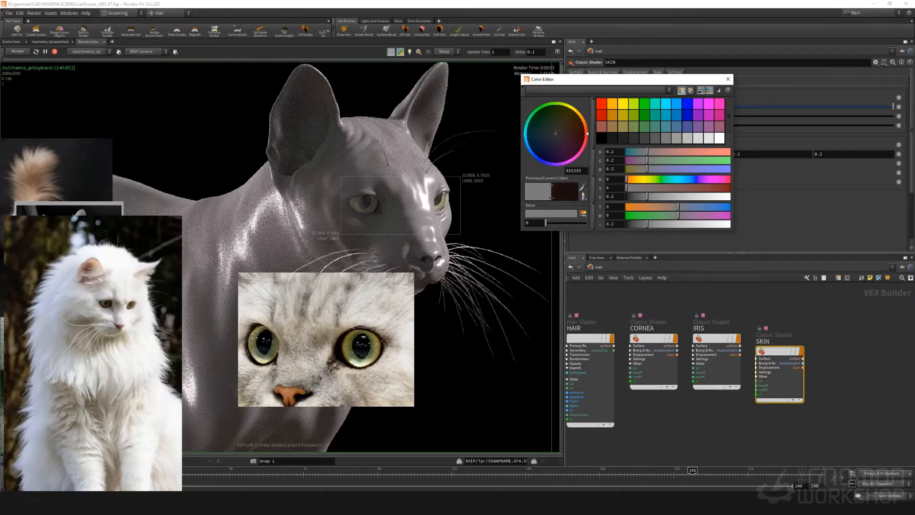
Redraw the render region to cover the cat's head, whiskers, neck and chest
left_click(383, 340)
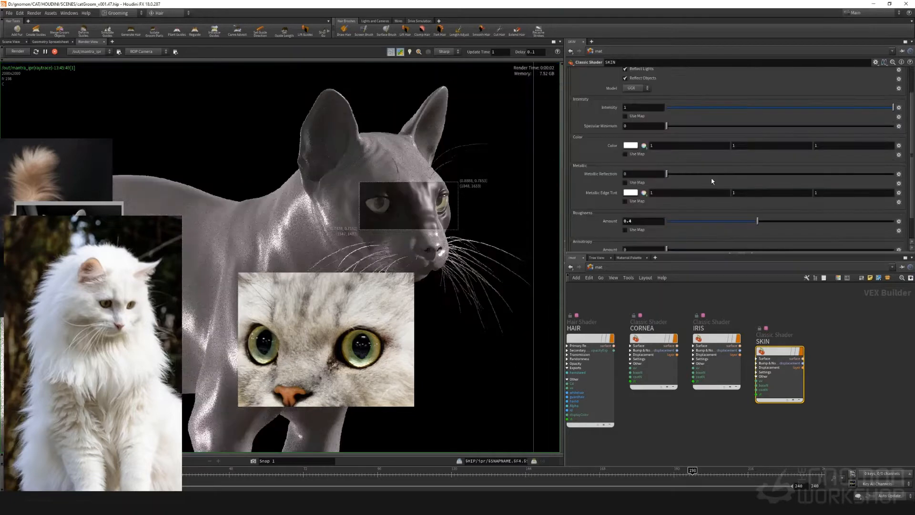
left_click_drag(351, 145, 285, 210, "shift")
left_click_drag(188, 102, 507, 379, "shift")
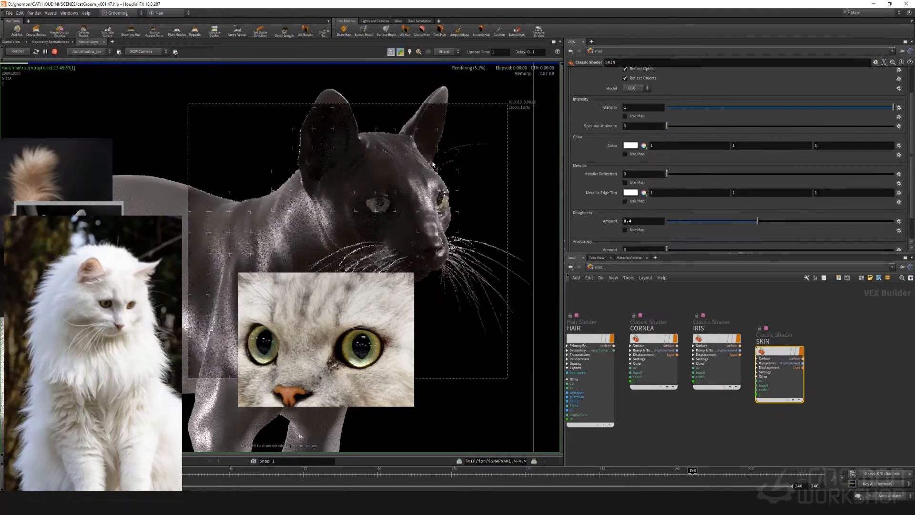
Examine the skin color and the reflections on the cat's head, ears and eyes in the render
right_click_drag(401, 111, 400, 136)
scroll(382, 145, "down", 4)
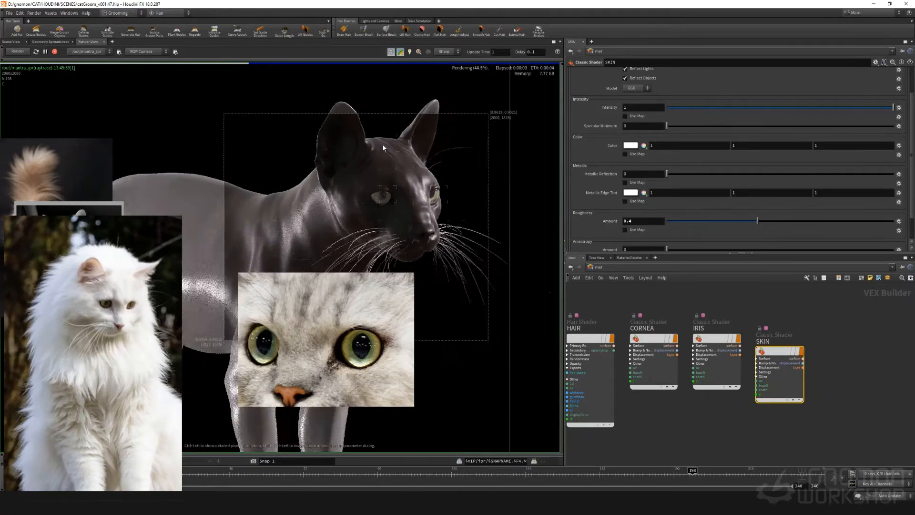
scroll(383, 139, "up", 2)
scroll(384, 139, "up", 2)
scroll(383, 139, "down", 1)
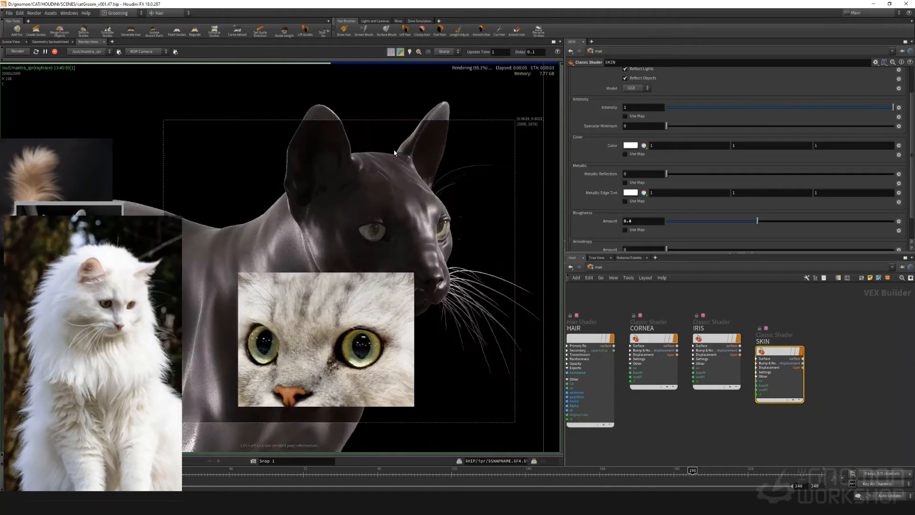
scroll(390, 190, "up", 7)
scroll(468, 239, "down", 5)
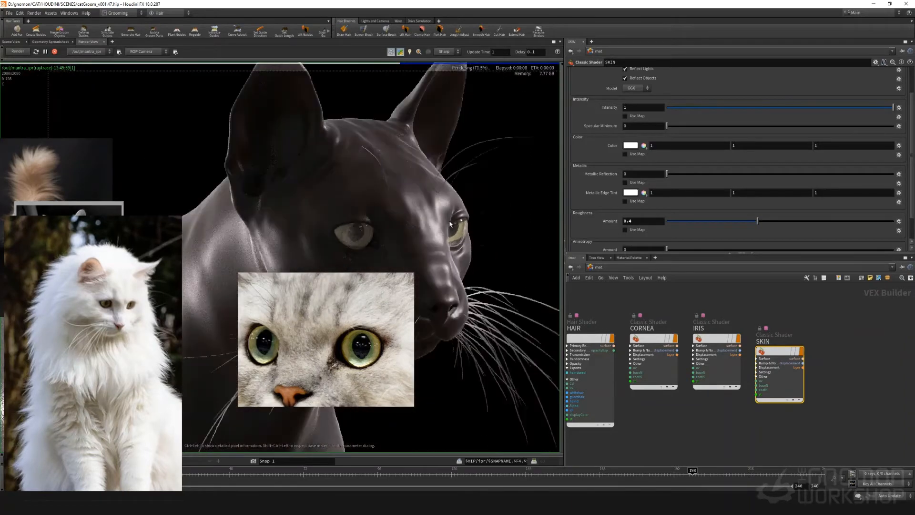
scroll(450, 224, "down", 3)
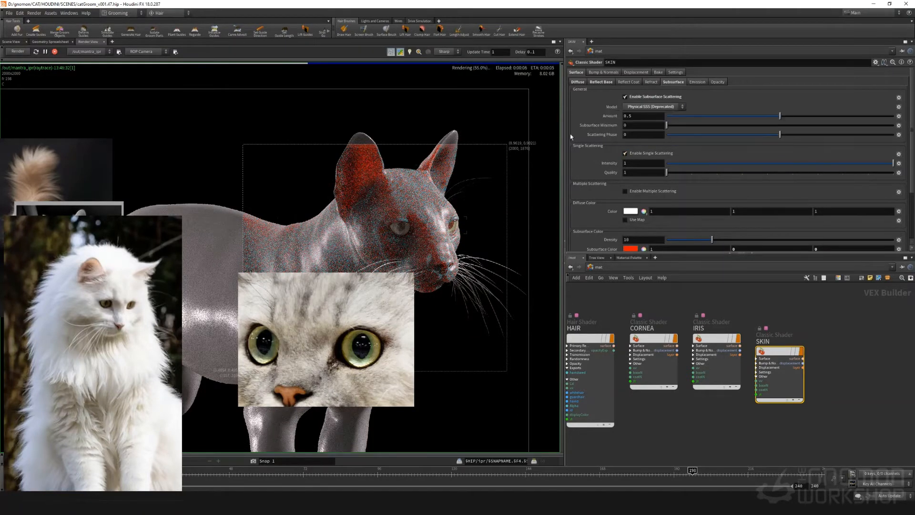
Try the Full Scattering subsurface model on the SKIN shader with scatter distance 0.965, followed by a near-zero distance
scroll(595, 182, "down", 2)
scroll(594, 178, "up", 2)
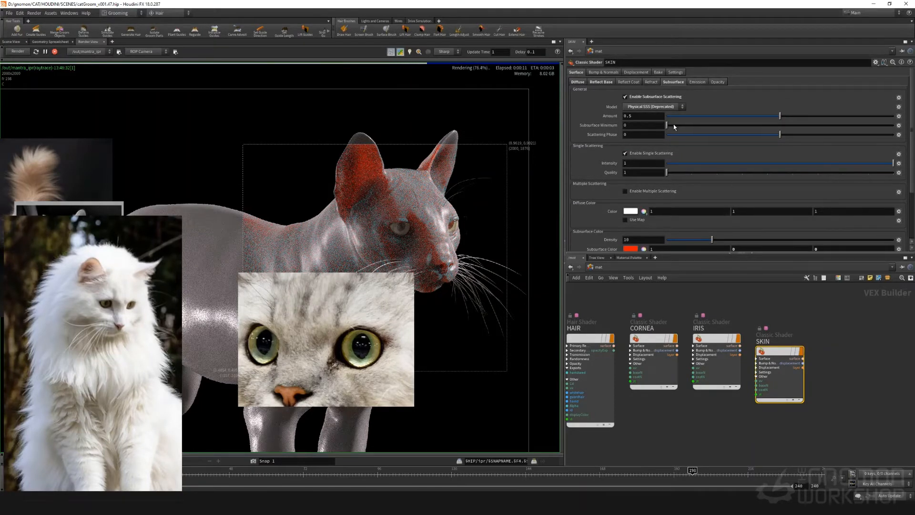
left_click_drag(689, 125, 649, 120)
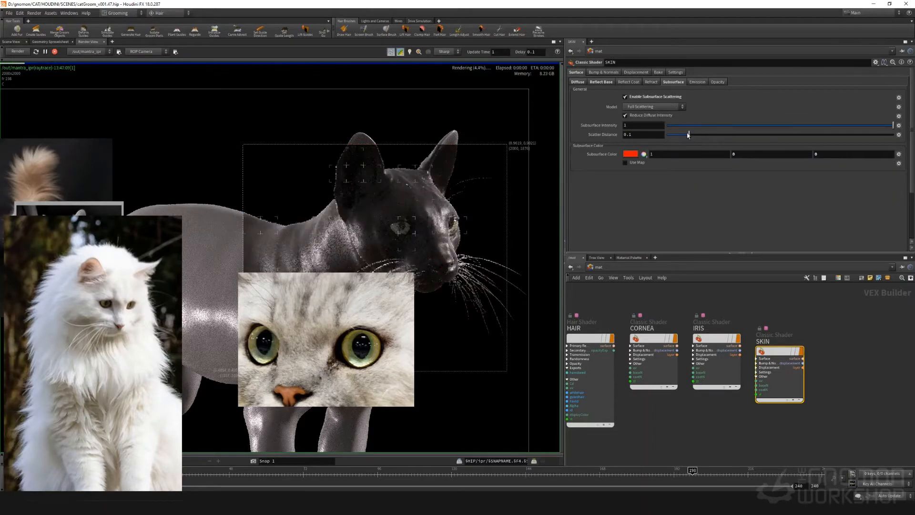
left_click_drag(692, 137, 886, 137)
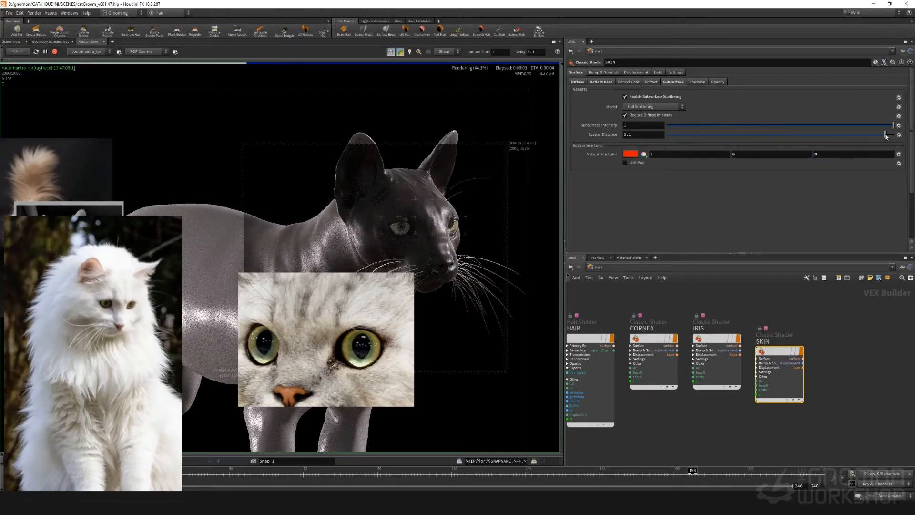
left_click(671, 136)
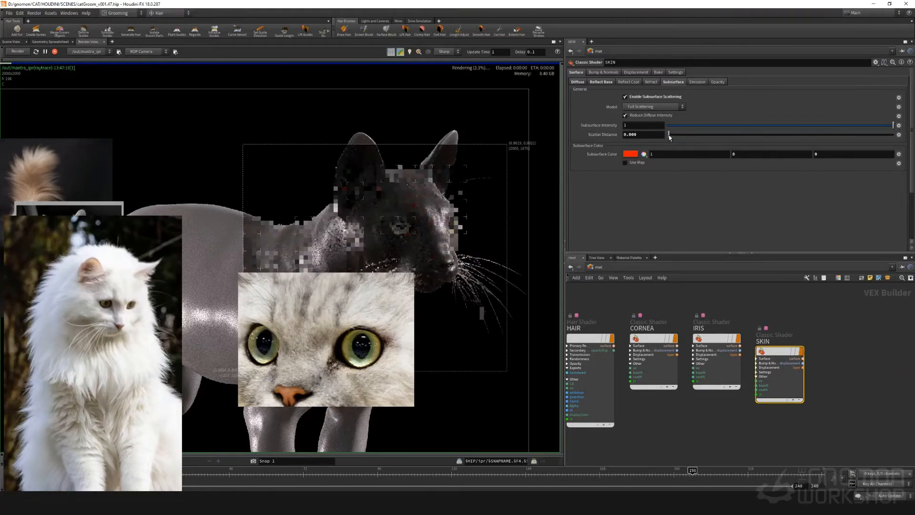
Switch SKIN's subsurface model to Single Scattering and set both scatter distance and scattering phase to 1
left_click(654, 106)
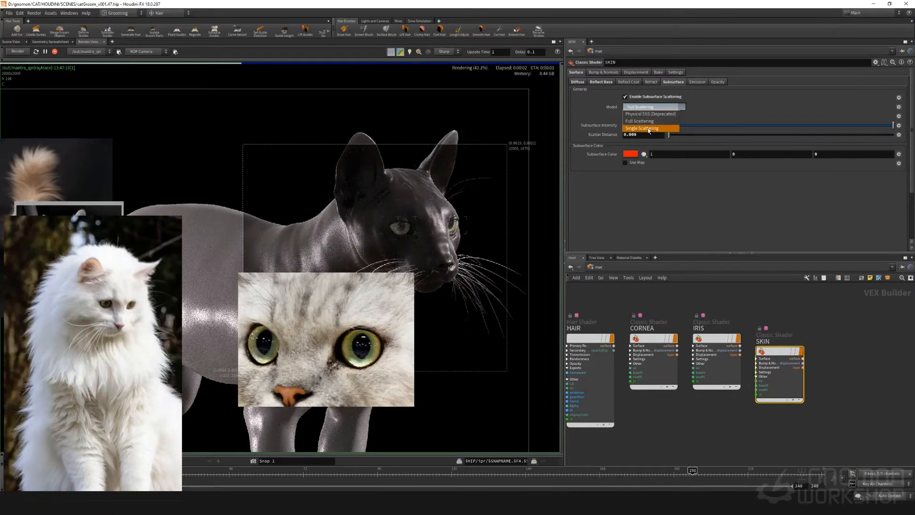
left_click(648, 130)
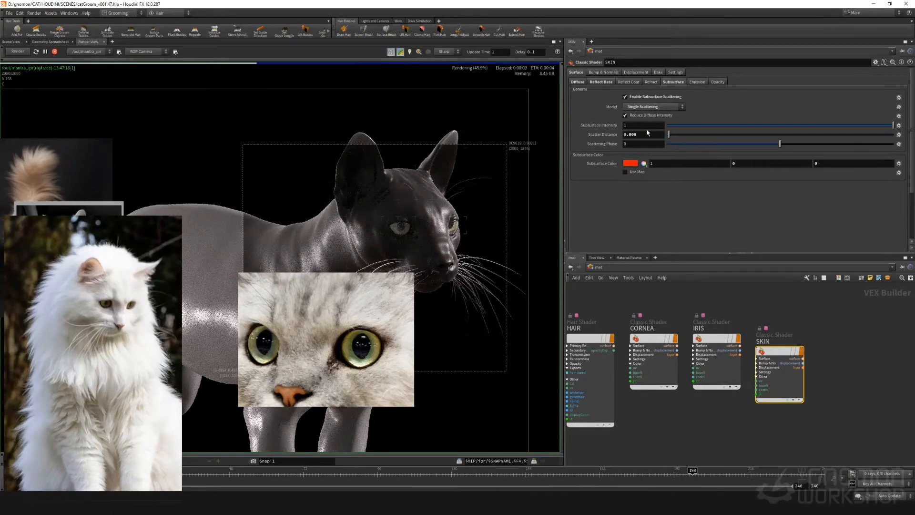
left_click(668, 144)
left_click(860, 134)
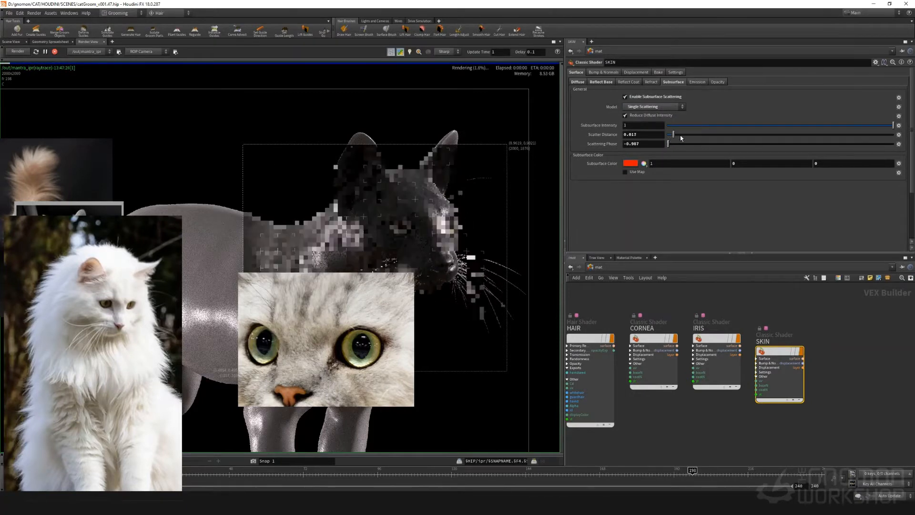
left_click_drag(912, 138, 913, 138)
left_click(893, 144)
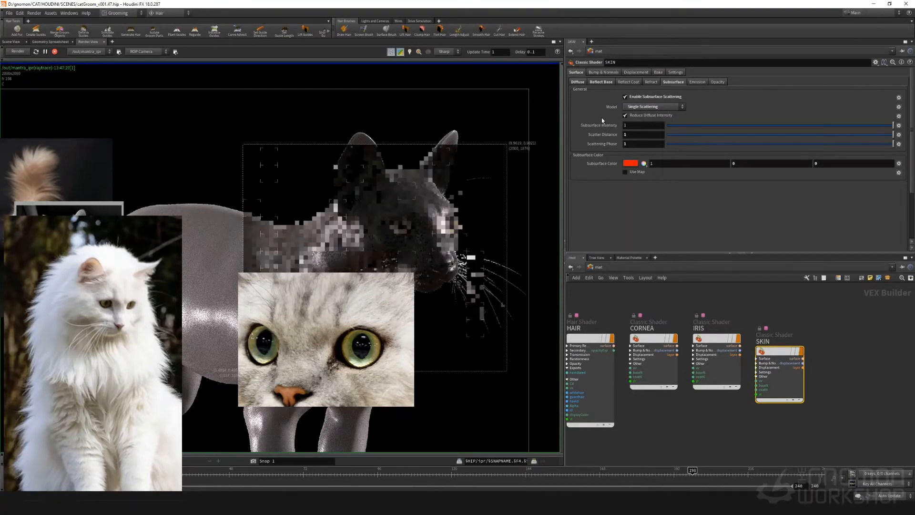
Switch SKIN's subsurface model to Physical SSS (Deprecated) with amount 0.109, and move the cat-eye reference image off the chest
left_click(647, 110)
left_click(648, 113)
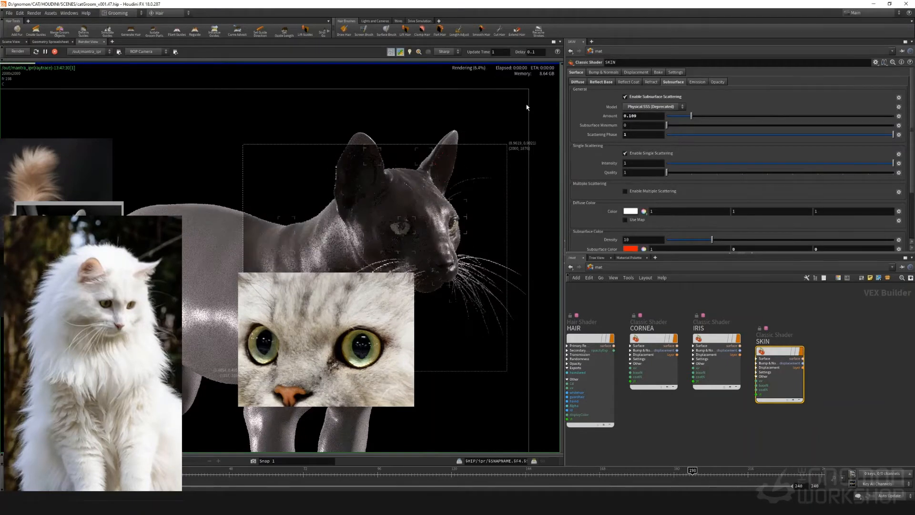
left_click_drag(357, 312, 500, 357)
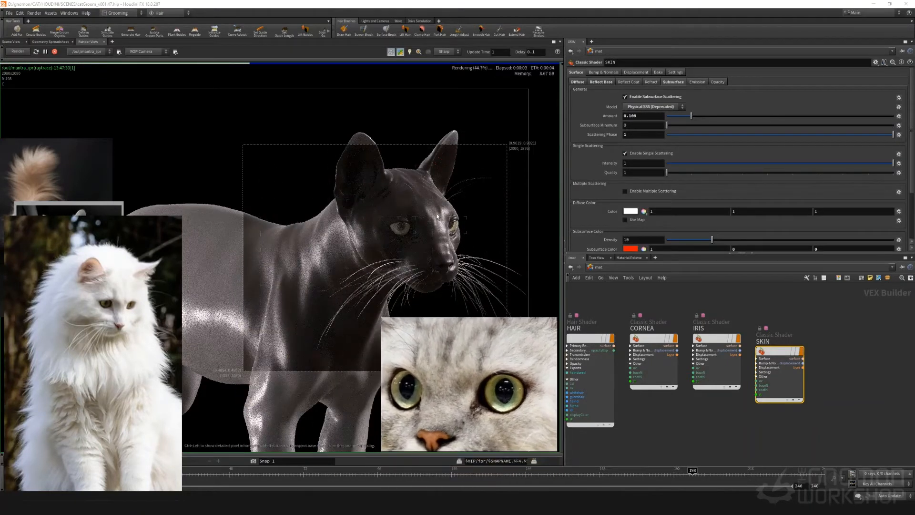
scroll(418, 237, "up", 1)
scroll(420, 235, "down", 2)
scroll(379, 214, "up", 3)
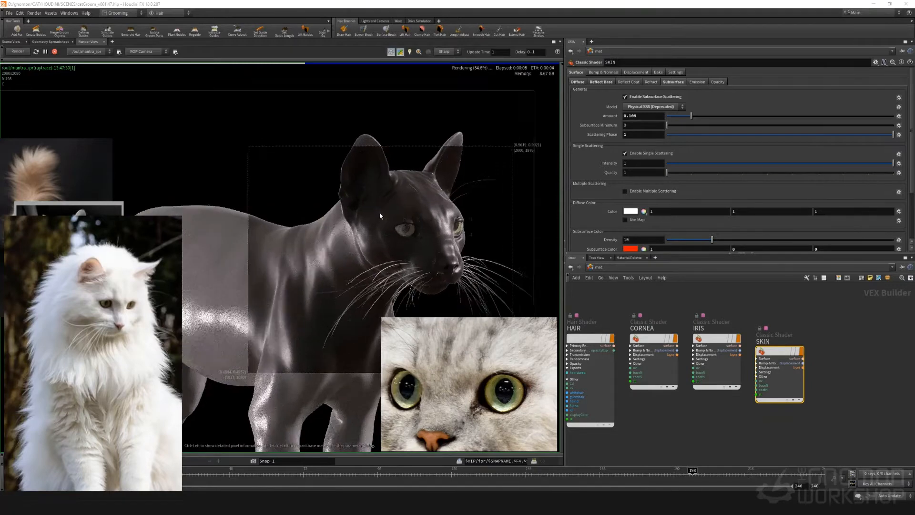
Lower the CORNEA shader's opacity scale to 0.226 and check the eyes in the render
left_click(667, 339)
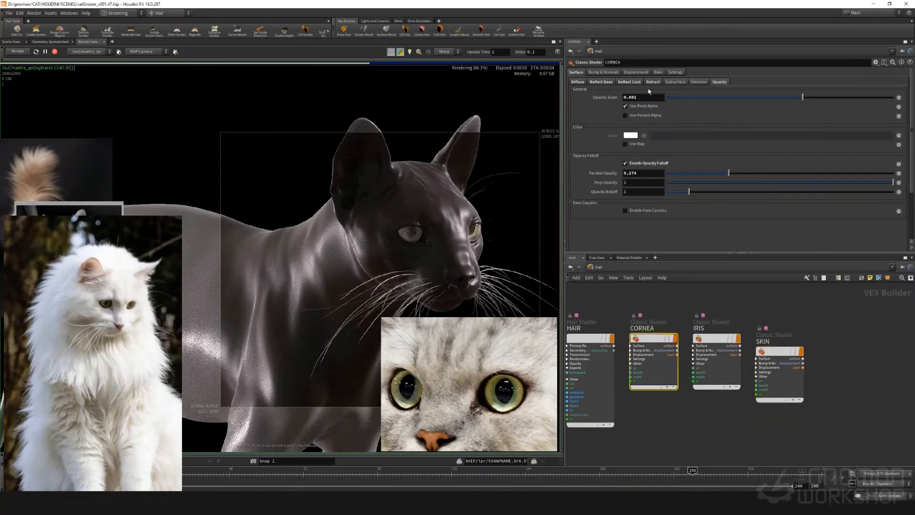
left_click(718, 97)
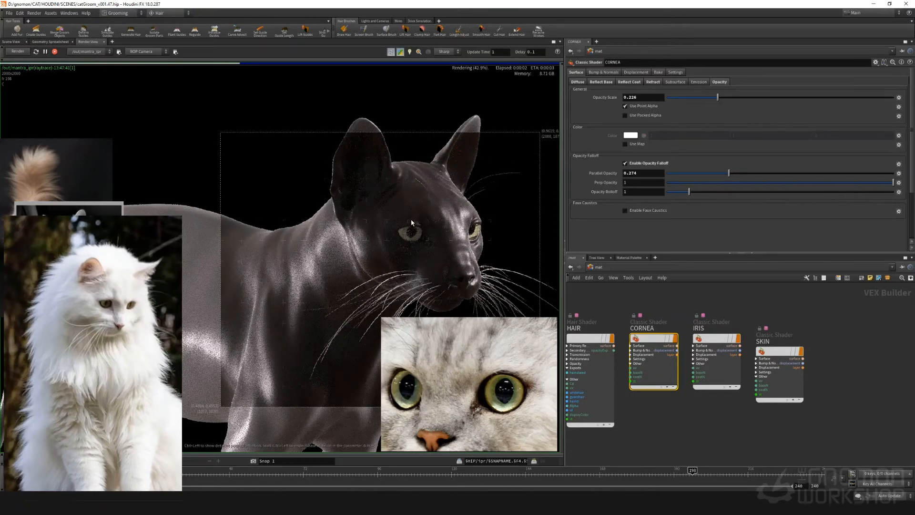
scroll(411, 222, "down", 1)
scroll(409, 221, "up", 3)
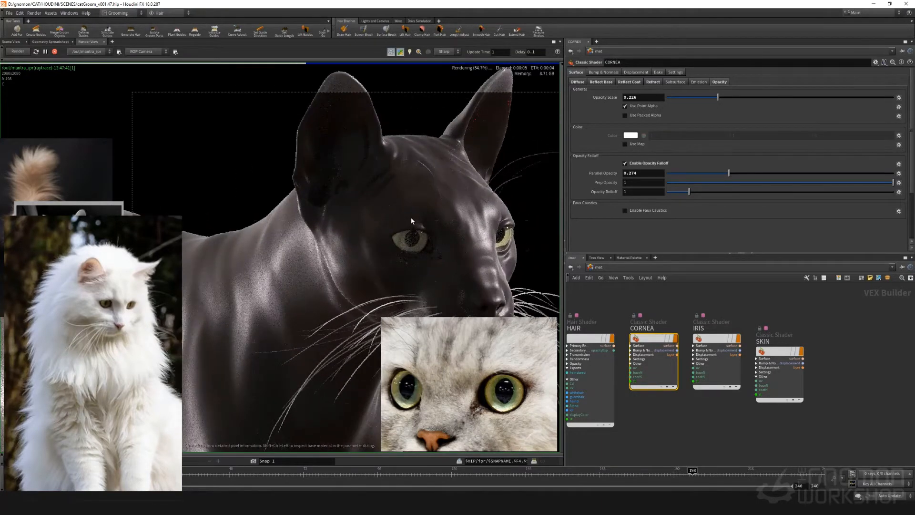
scroll(411, 219, "down", 3)
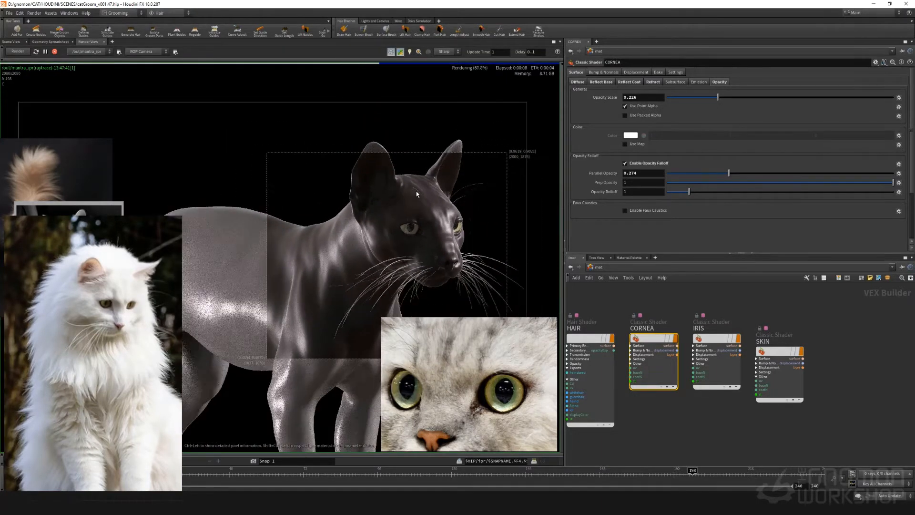
Enable coat reflections on the IRIS shader
left_click(777, 352)
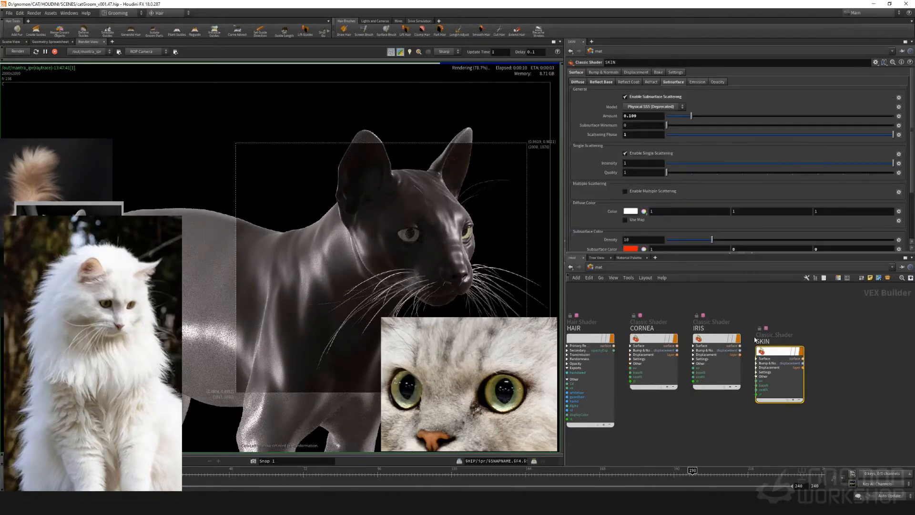
scroll(344, 232, "down", 3)
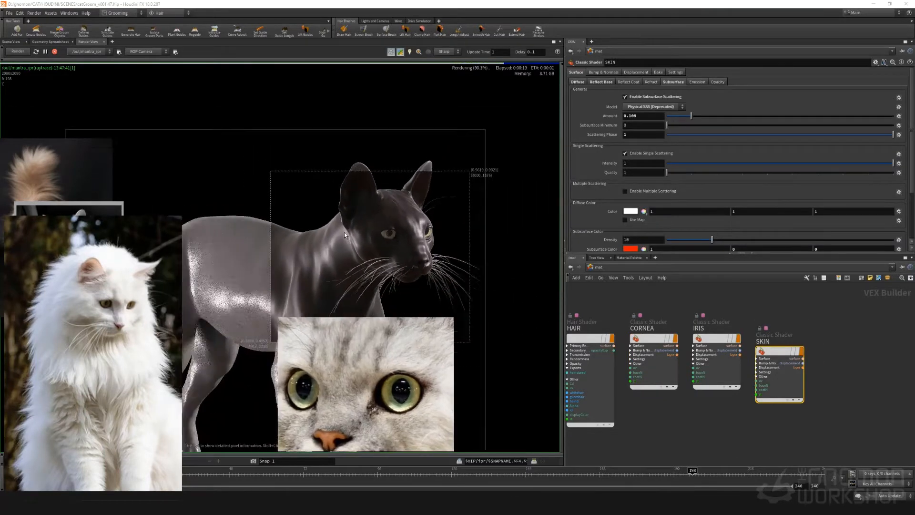
scroll(372, 224, "up", 5)
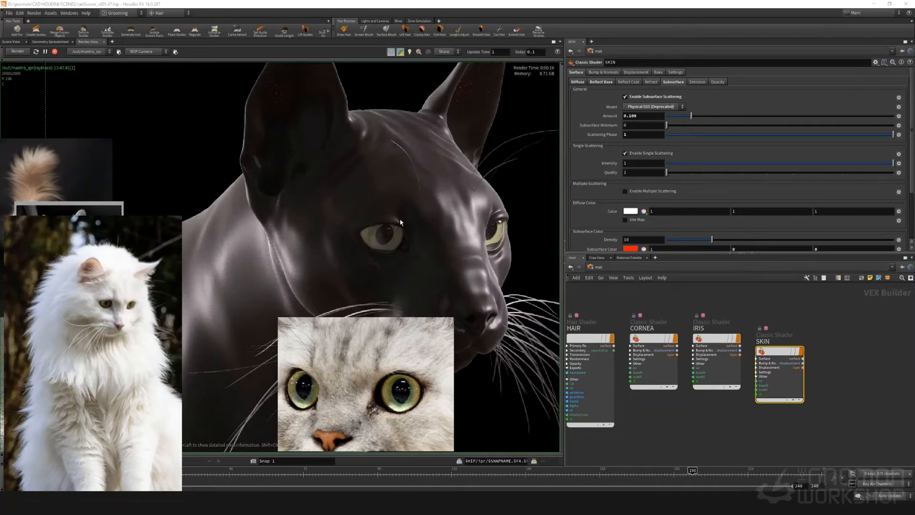
left_click(712, 344)
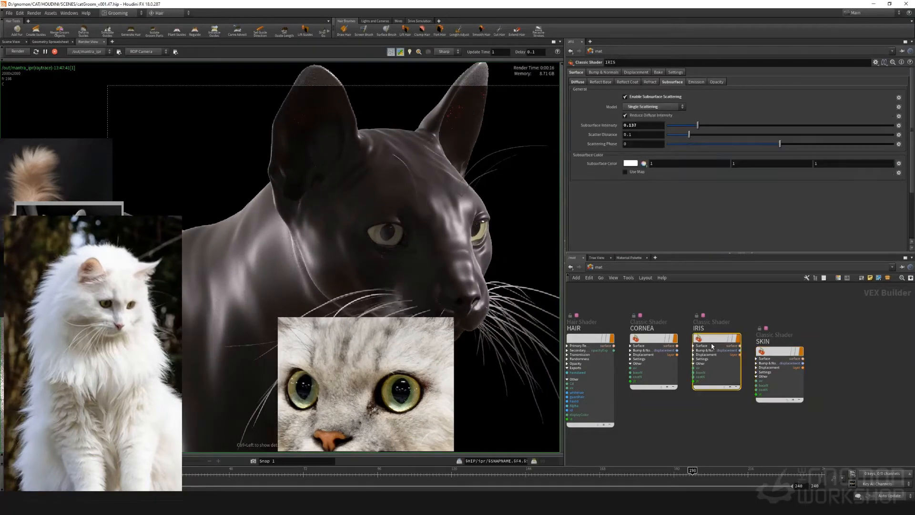
left_click(627, 82)
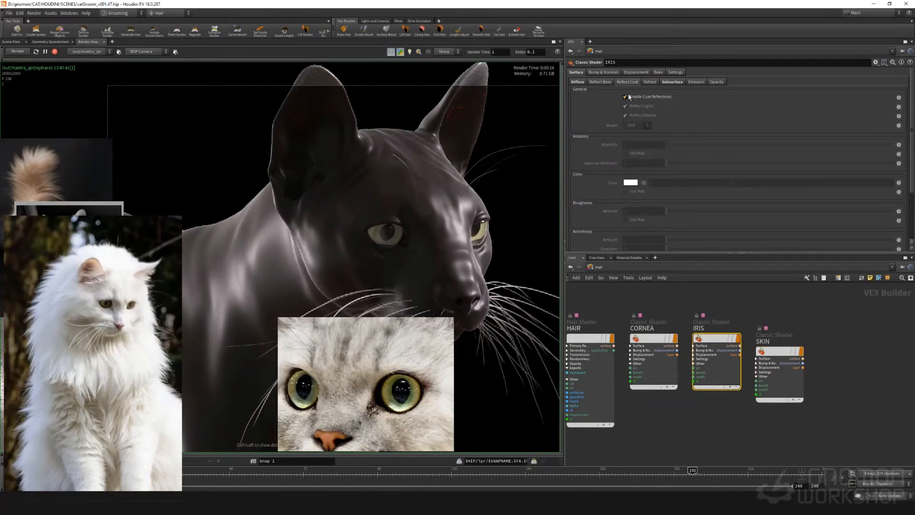
left_click(628, 96)
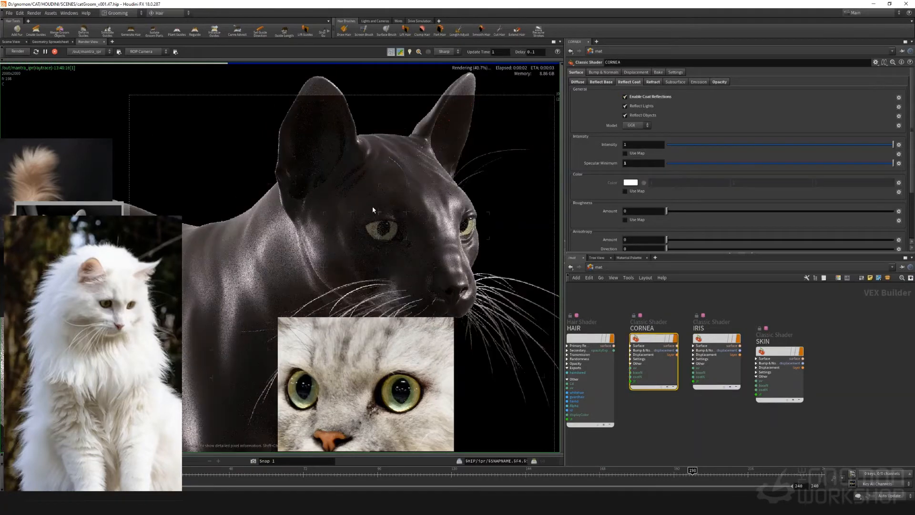
Check the eyes against the reference image, and set the CORNEA shader's opacity scale to 1 and parallel opacity to 0.024
scroll(377, 210, "up", 3)
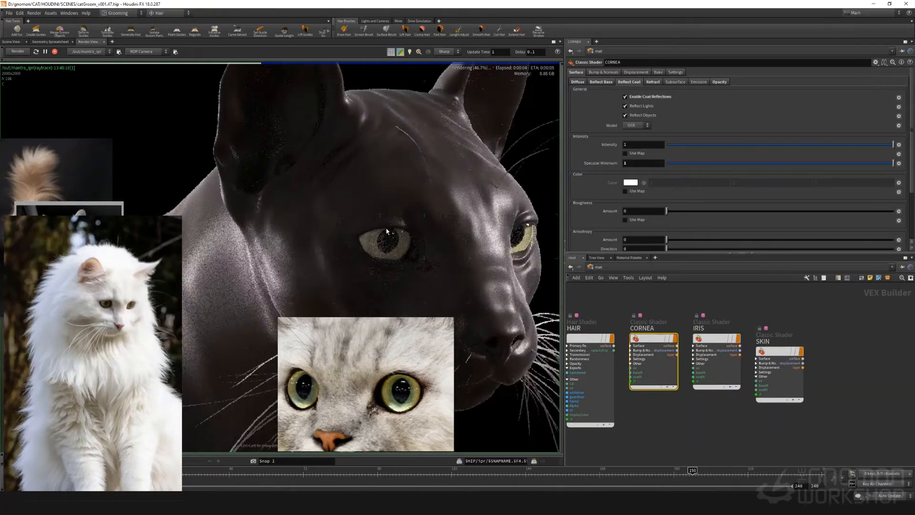
scroll(387, 229, "down", 3)
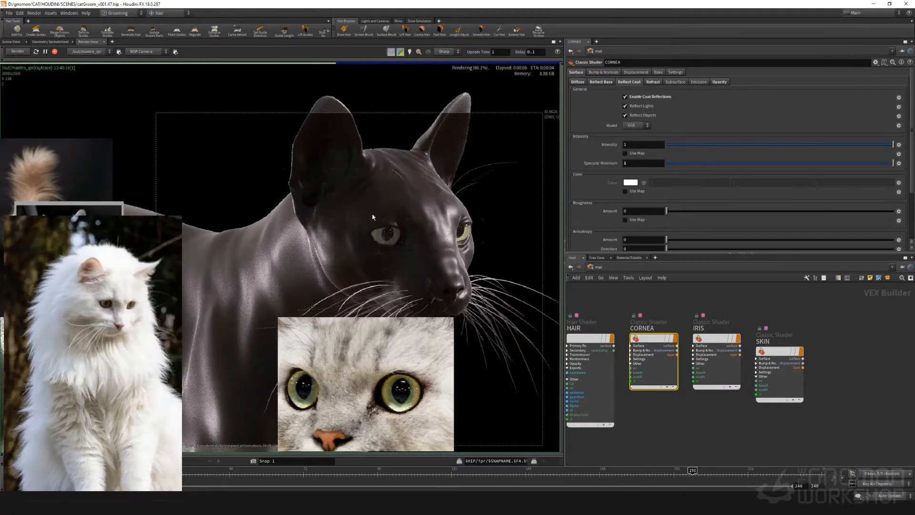
left_click_drag(370, 363, 402, 370)
scroll(426, 234, "up", 2)
scroll(426, 234, "down", 3)
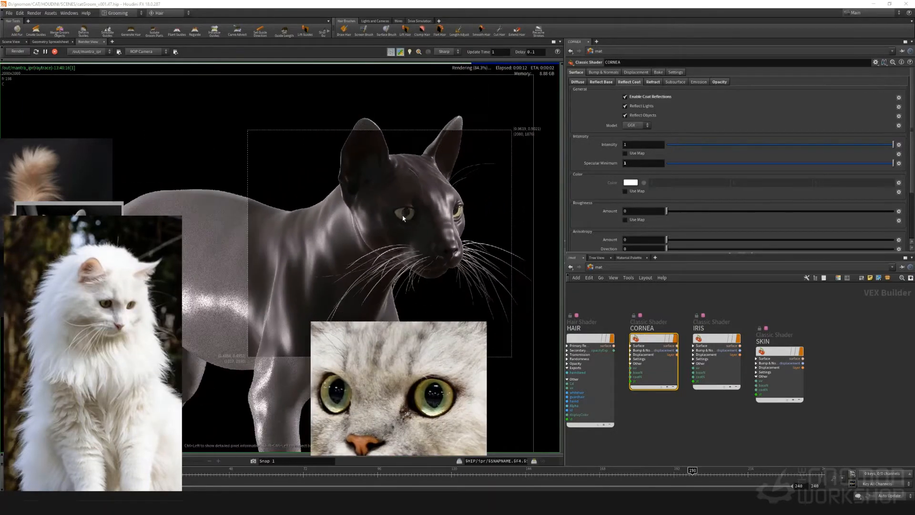
scroll(345, 206, "up", 1)
left_click(719, 82)
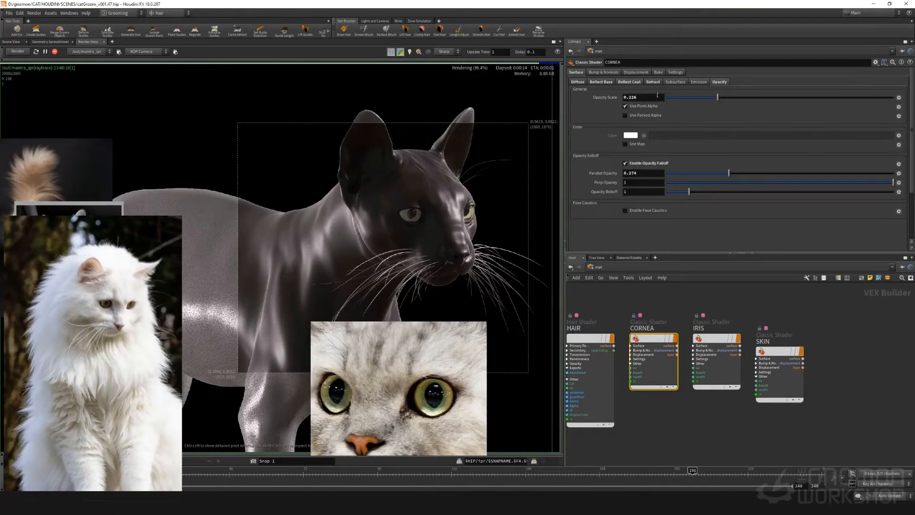
left_click_drag(666, 97, 907, 122)
left_click_drag(729, 173, 672, 176)
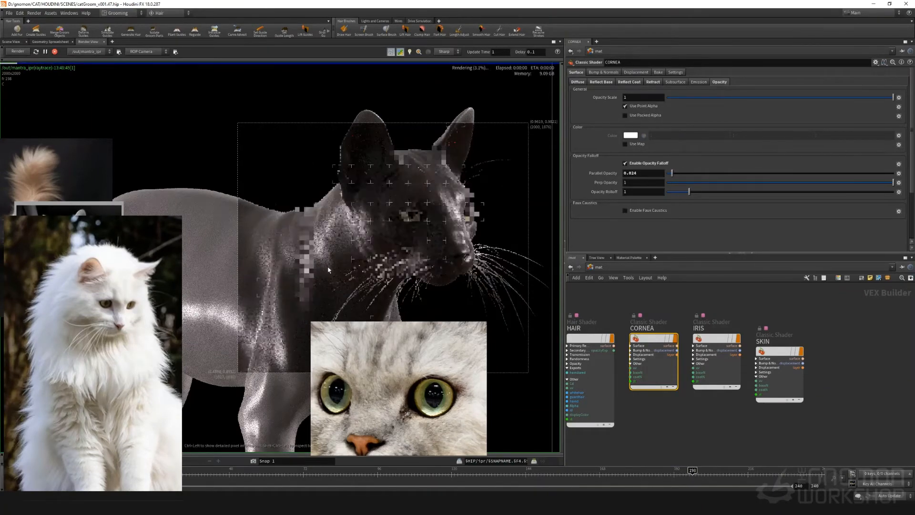
Enable multiple scattering in the SKIN shader's subsurface settings
left_click(679, 82)
left_click(778, 352)
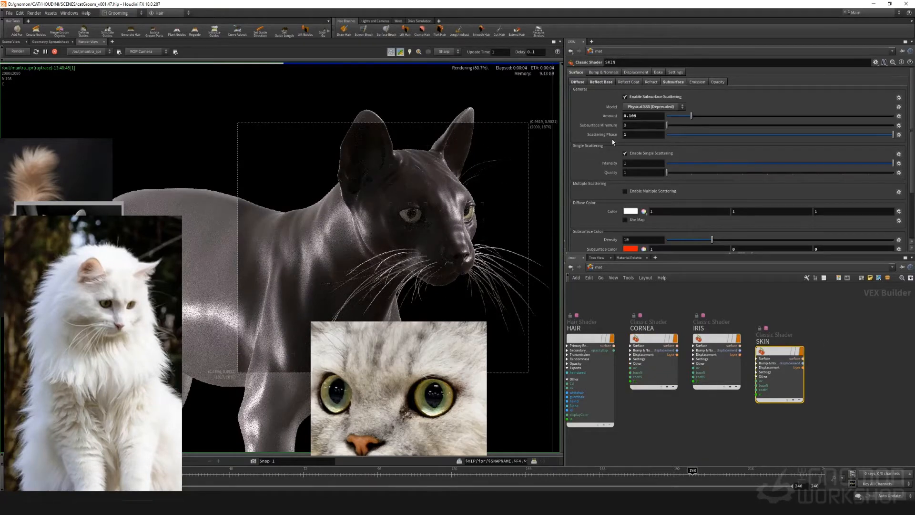
scroll(610, 140, "down", 2)
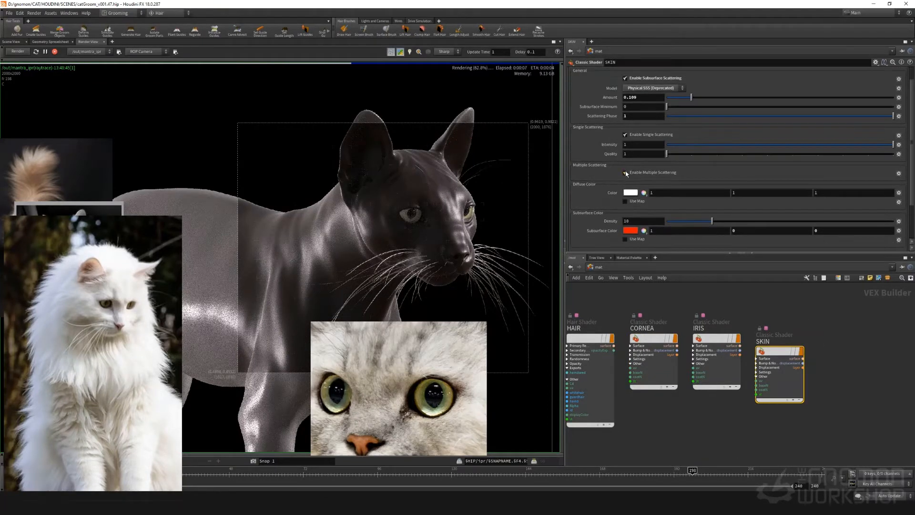
left_click(625, 173)
scroll(610, 174, "down", 1)
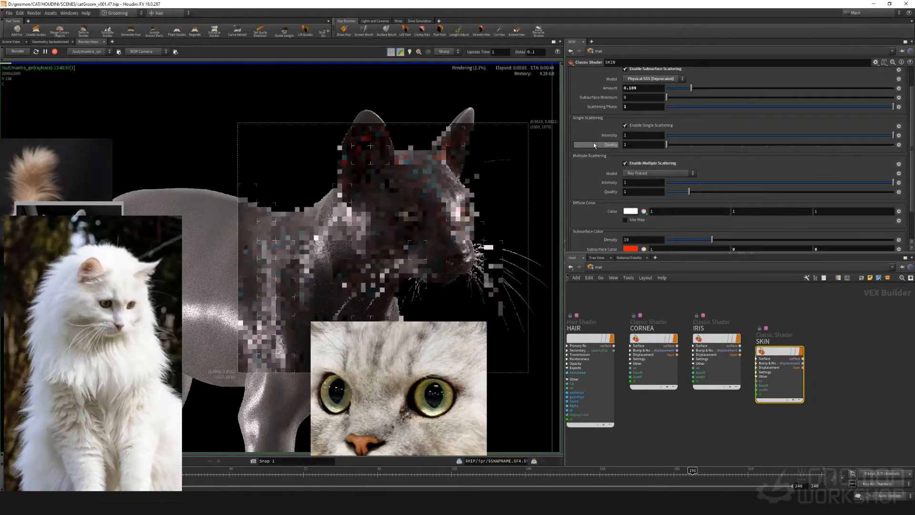
Raise the SKIN shader's subsurface minimum and subsurface amount to 1
scroll(597, 140, "up", 1)
left_click_drag(666, 106, 893, 106)
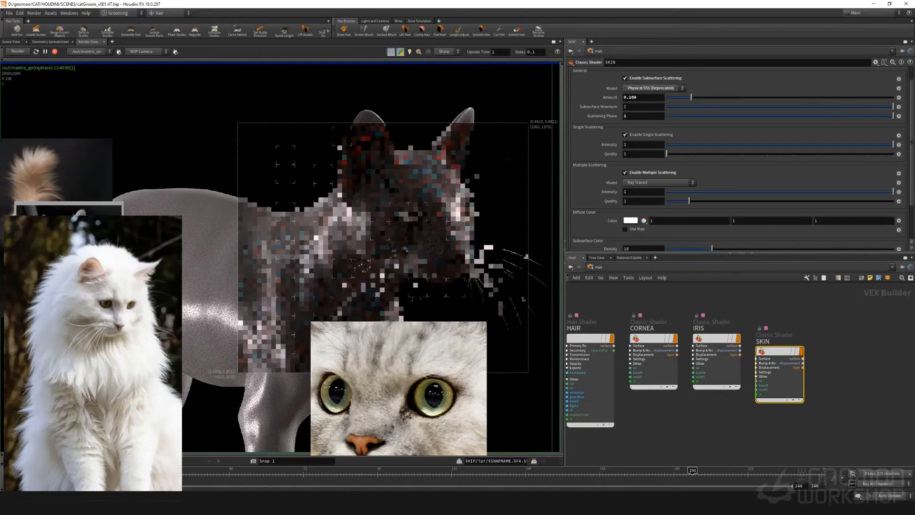
left_click_drag(691, 97, 894, 102)
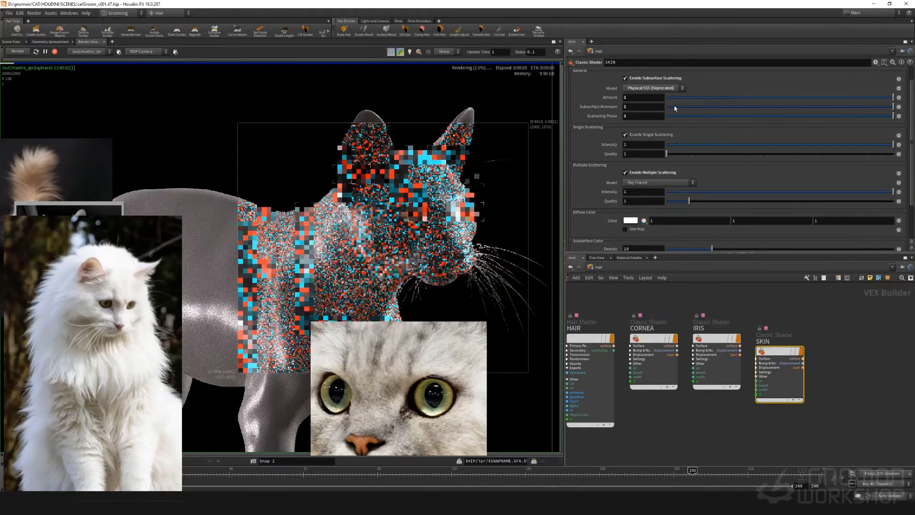
Try the Path Traced model for the SKIN shader's multiple scattering and inspect the cat's head in the render
scroll(596, 167, "down", 5)
left_click(640, 136)
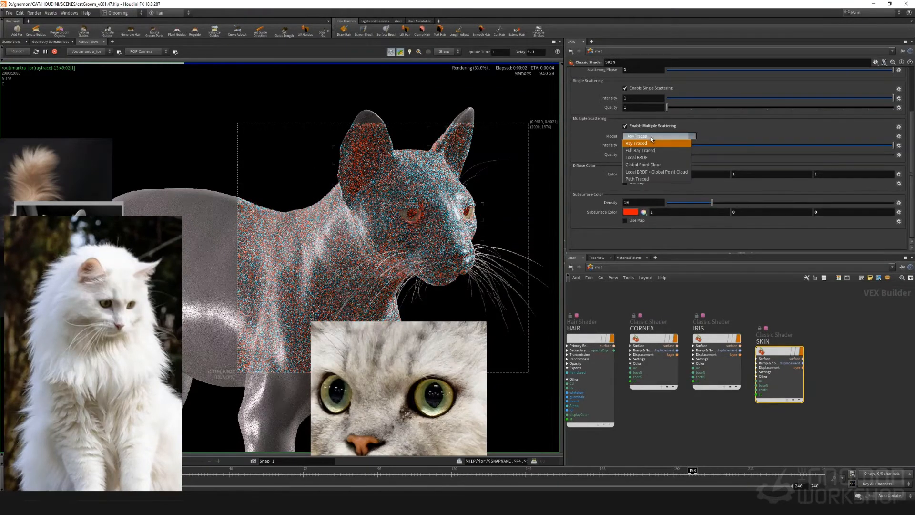
left_click(644, 179)
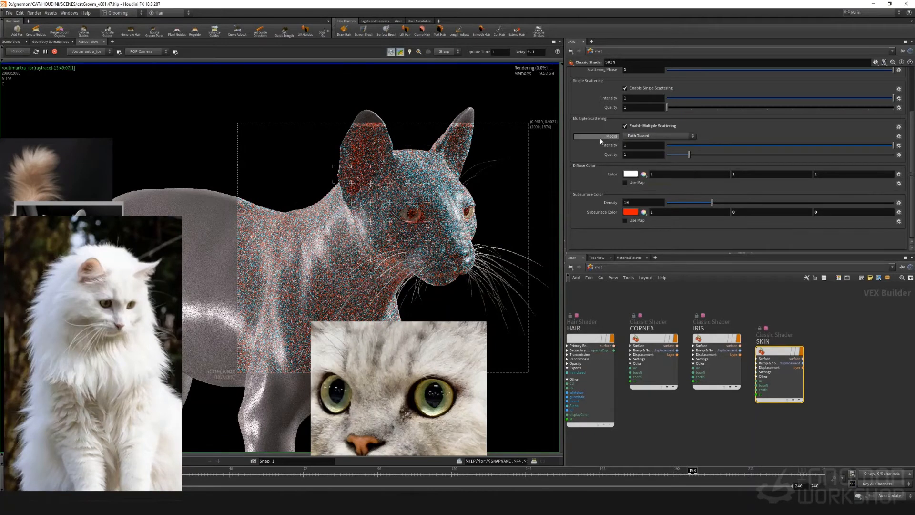
scroll(605, 152, "up", 1)
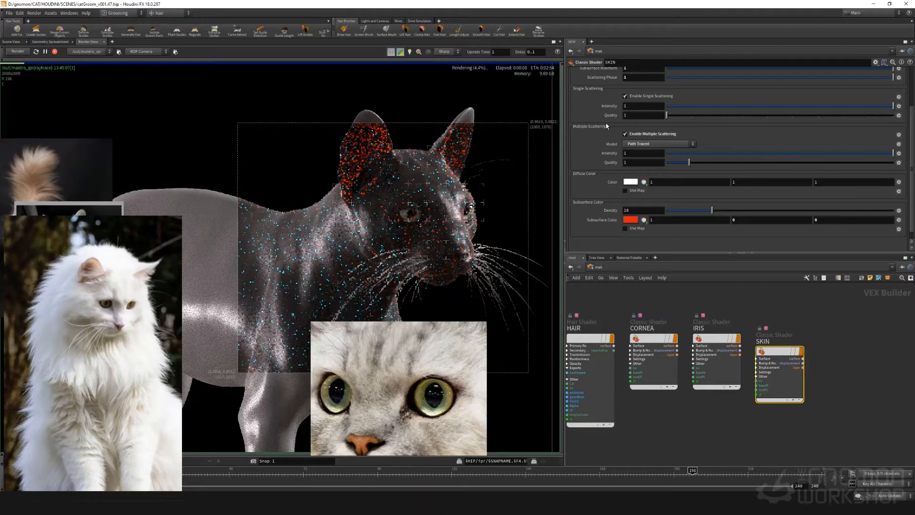
scroll(418, 155, "up", 4)
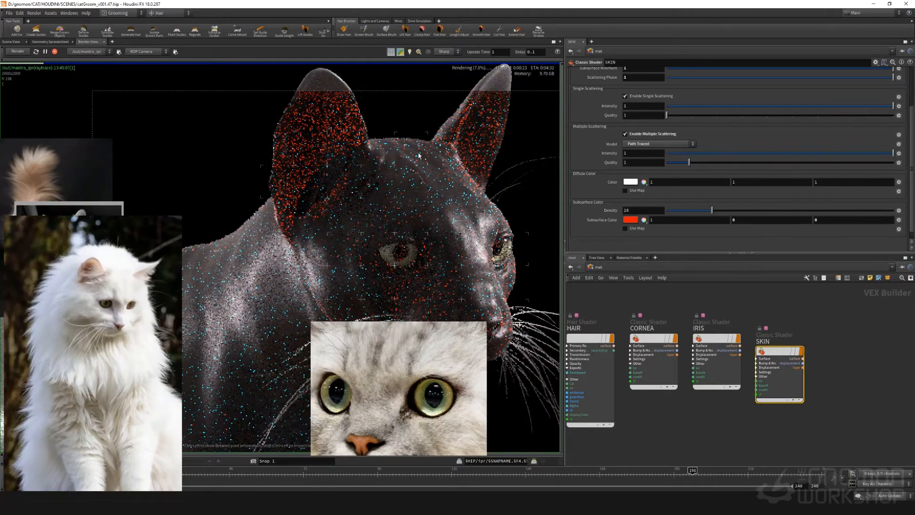
Return the multiple scattering model to Ray Traced and disable multiple scattering on the SKIN shader
left_click(641, 144)
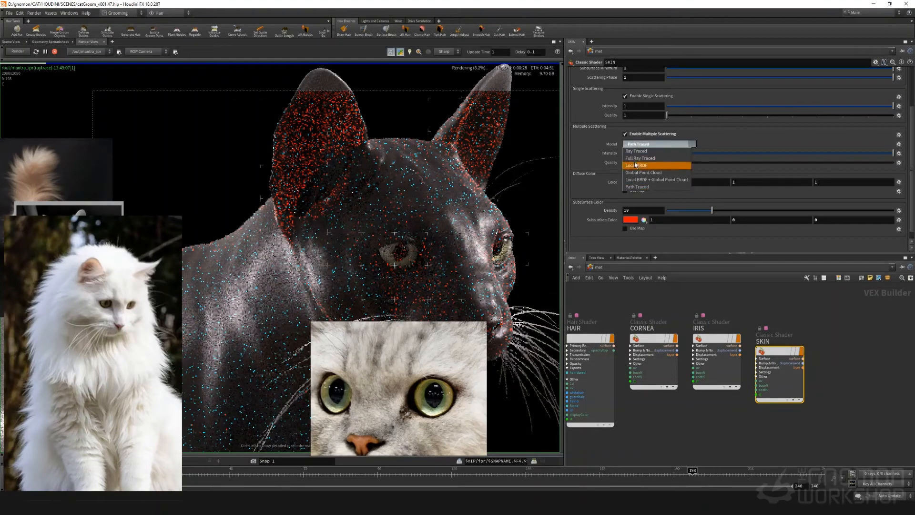
left_click(636, 151)
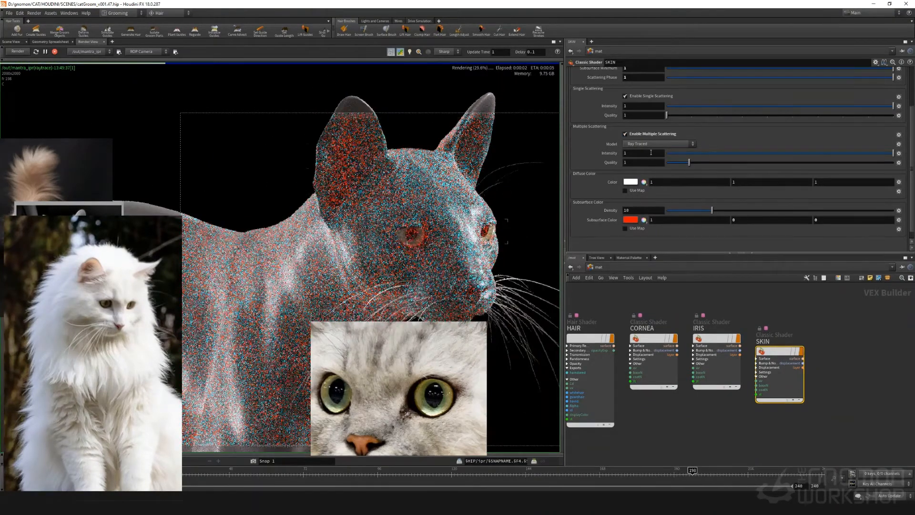
left_click(625, 134)
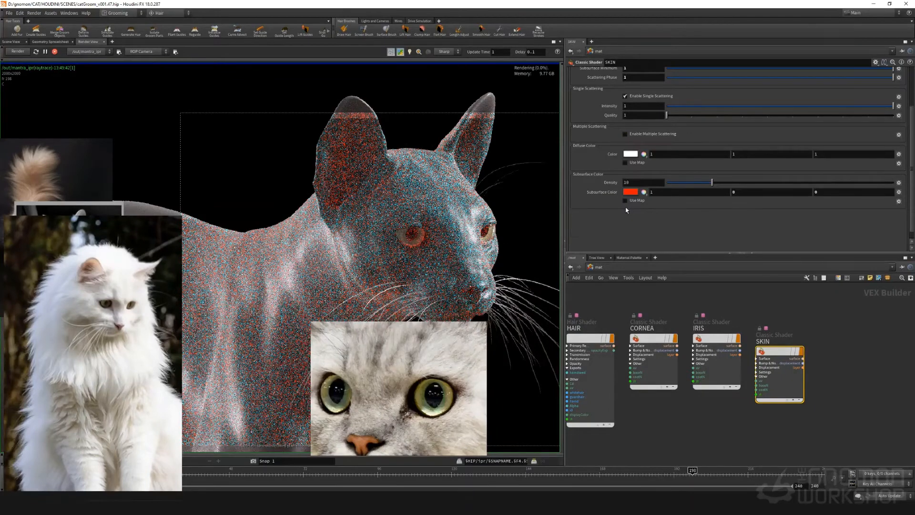
scroll(610, 132, "up", 3)
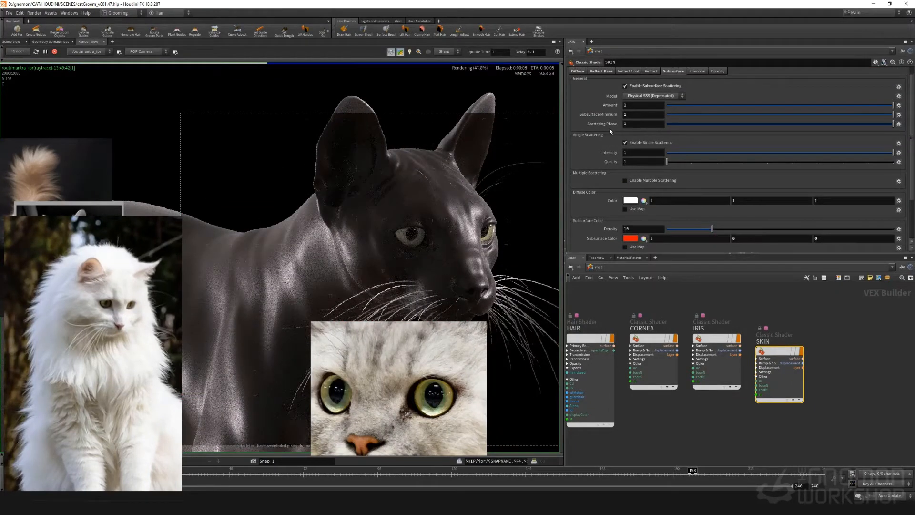
Lower the SKIN shader's subsurface density to 0.08 and its scattering phase to 0.363
left_click_drag(711, 229, 668, 226)
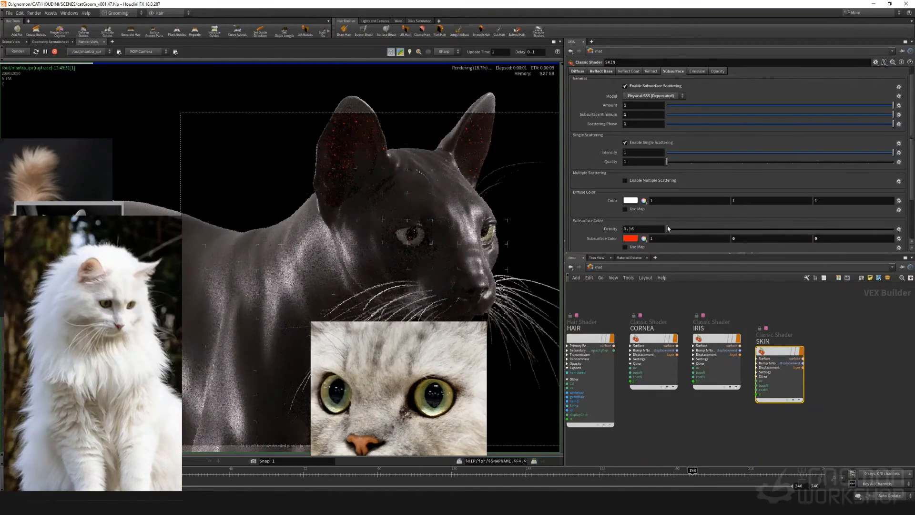
left_click_drag(667, 228, 666, 229)
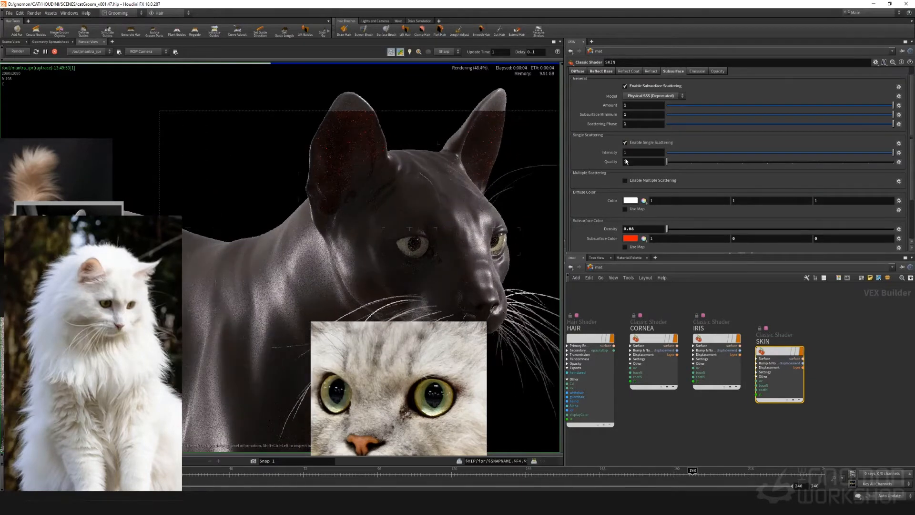
left_click(672, 115)
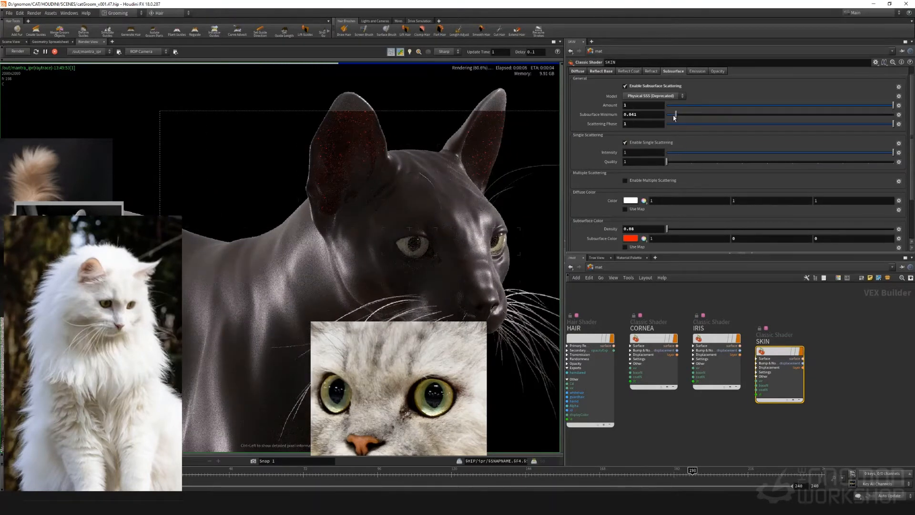
left_click_drag(672, 116, 821, 127)
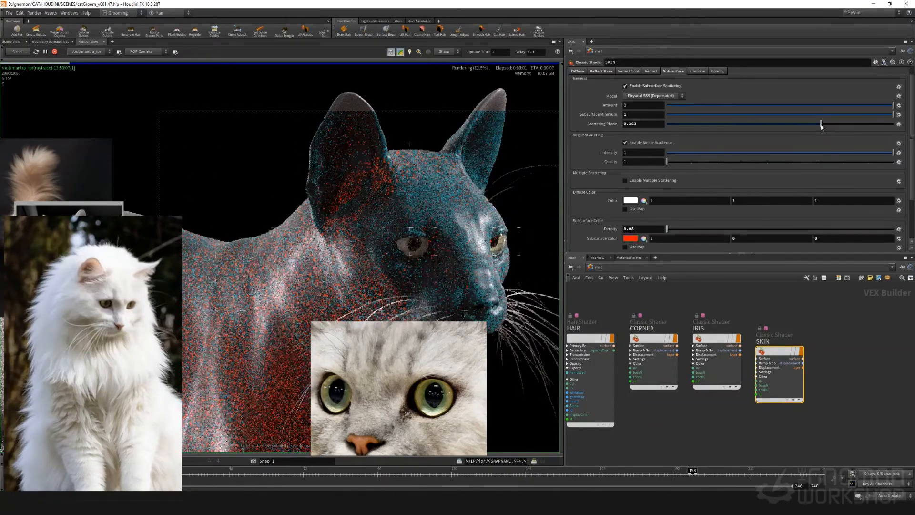
Try the Full Scattering subsurface model on the SKIN shader and switch back to Physical SSS (Deprecated)
left_click(647, 99)
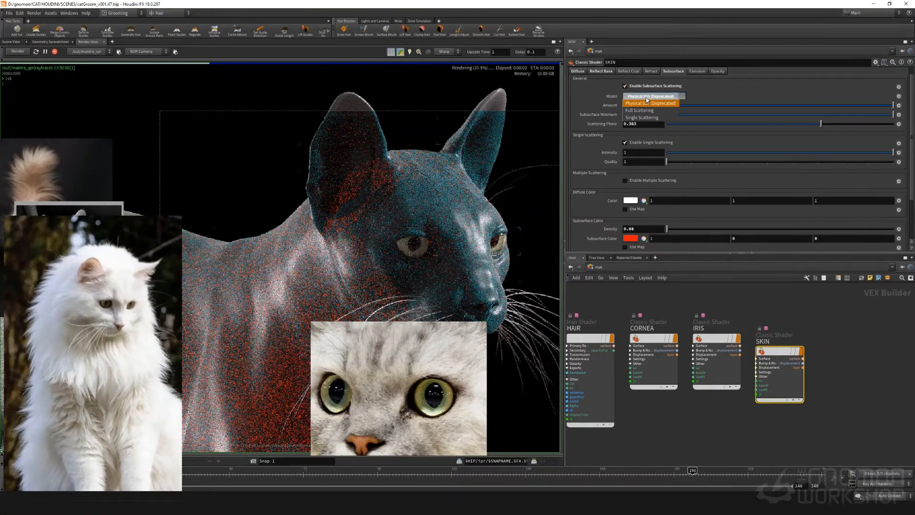
left_click(644, 111)
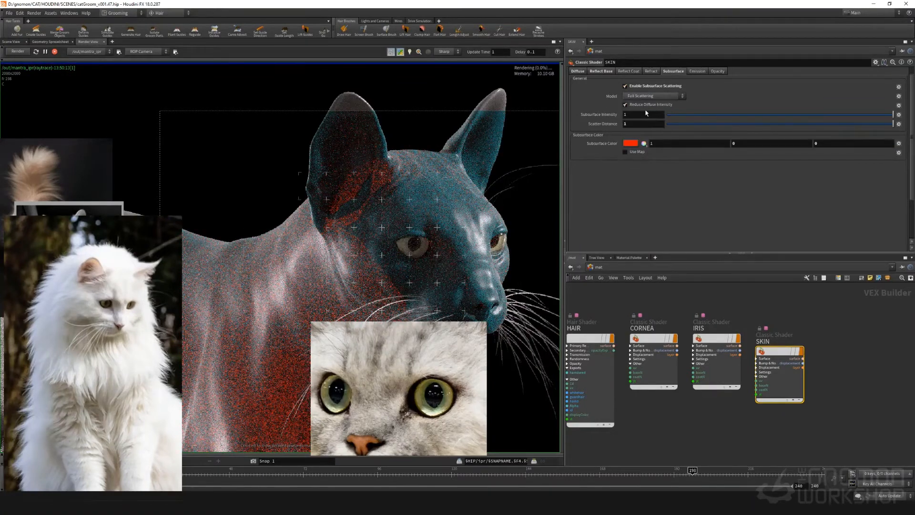
right_click(610, 96)
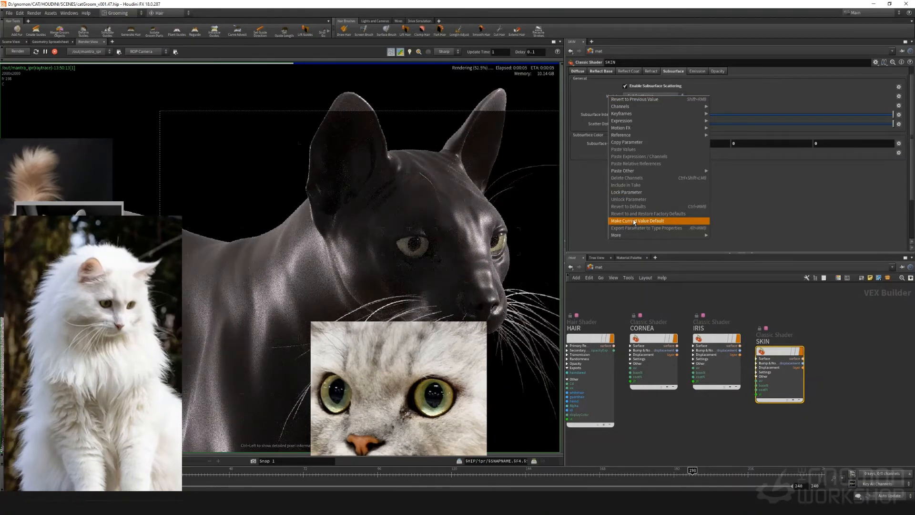
left_click(594, 121)
right_click(595, 118)
left_click(635, 98)
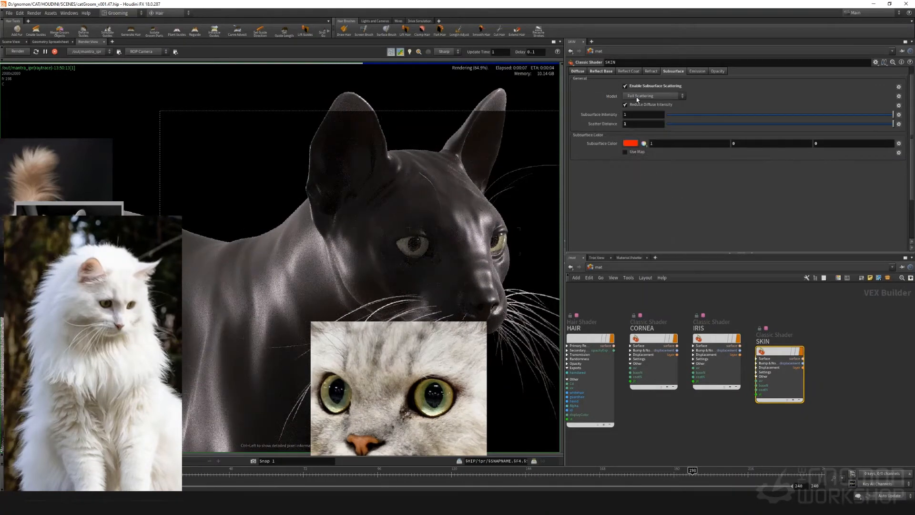
left_click(636, 97)
left_click(636, 104)
Revert the SKIN shader's subsurface amount, subsurface minimum and scattering phase to their defaults
right_click(611, 105)
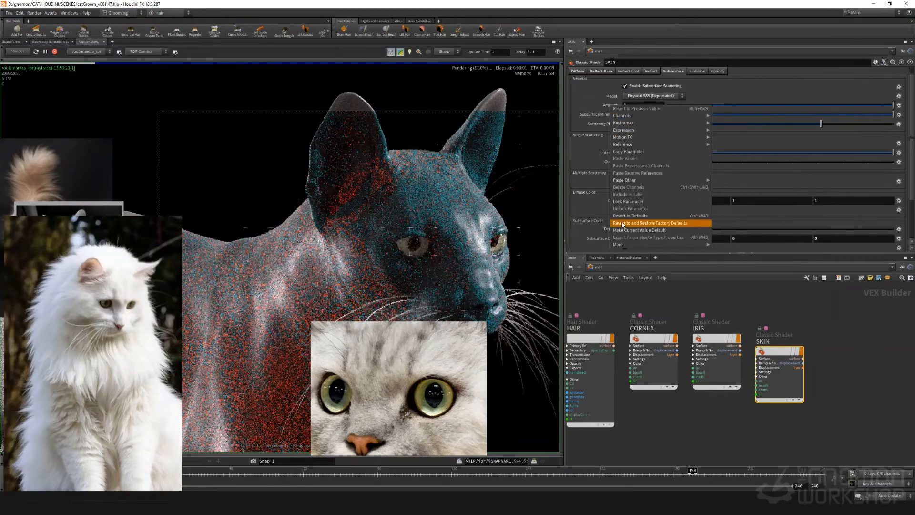
left_click(620, 218)
right_click(601, 116)
left_click(619, 226)
right_click(602, 127)
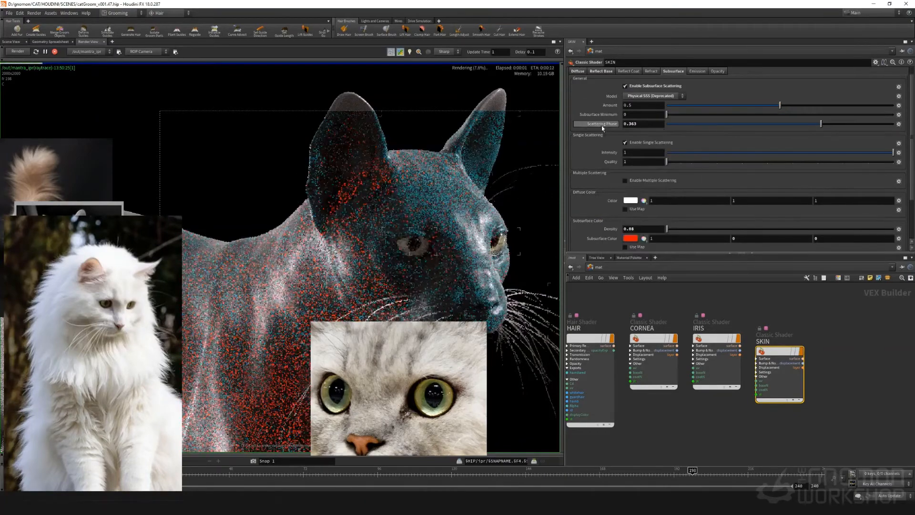
left_click(639, 244)
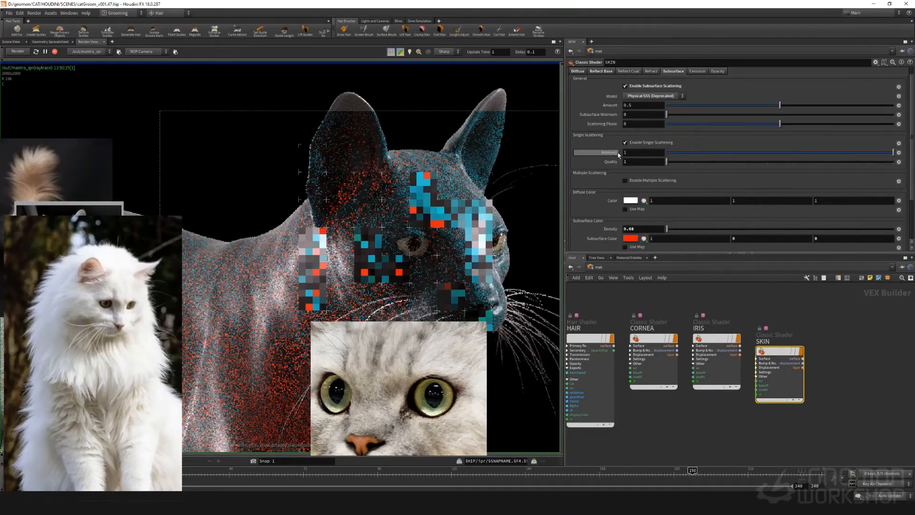
Revert the SKIN shader's subsurface density to its default and check the skin in the render
right_click(615, 152)
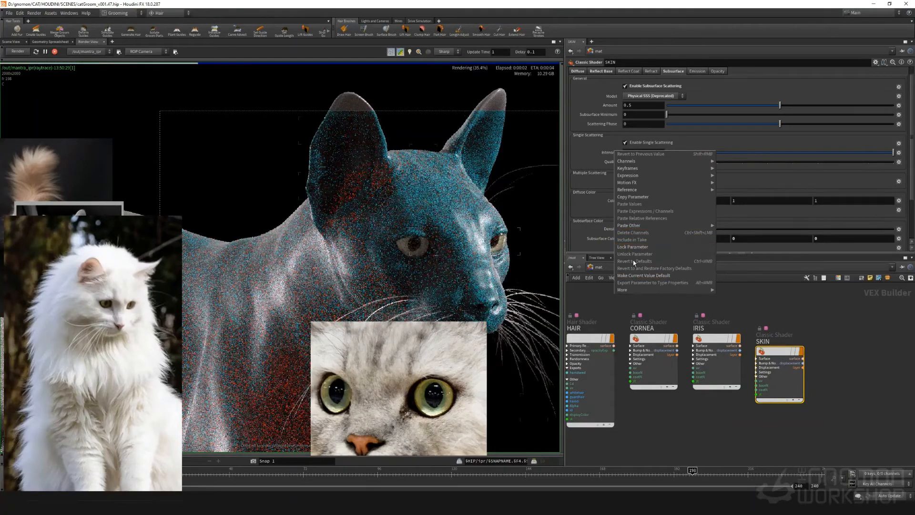
left_click(789, 312)
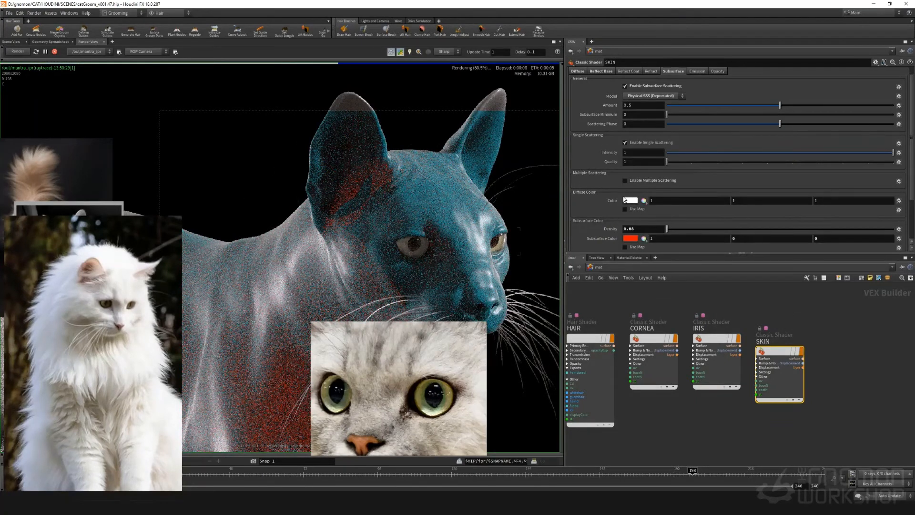
right_click(611, 230)
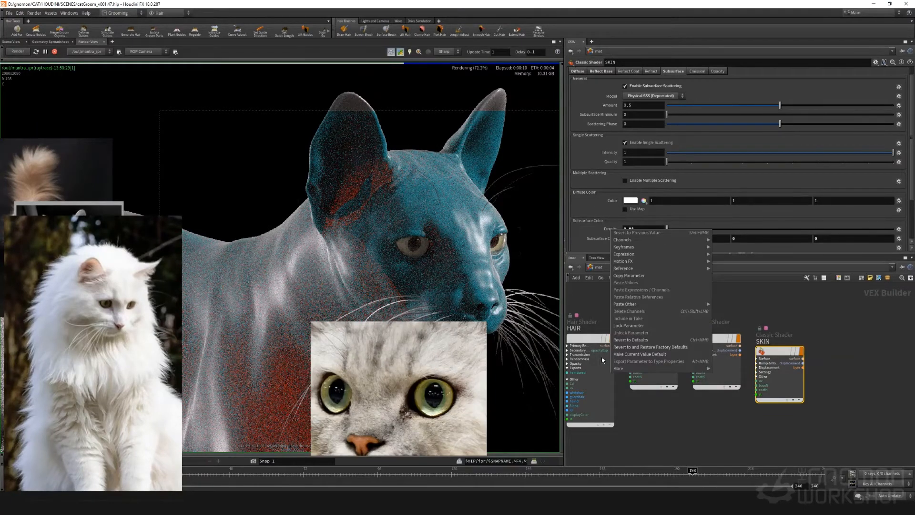
left_click(630, 339)
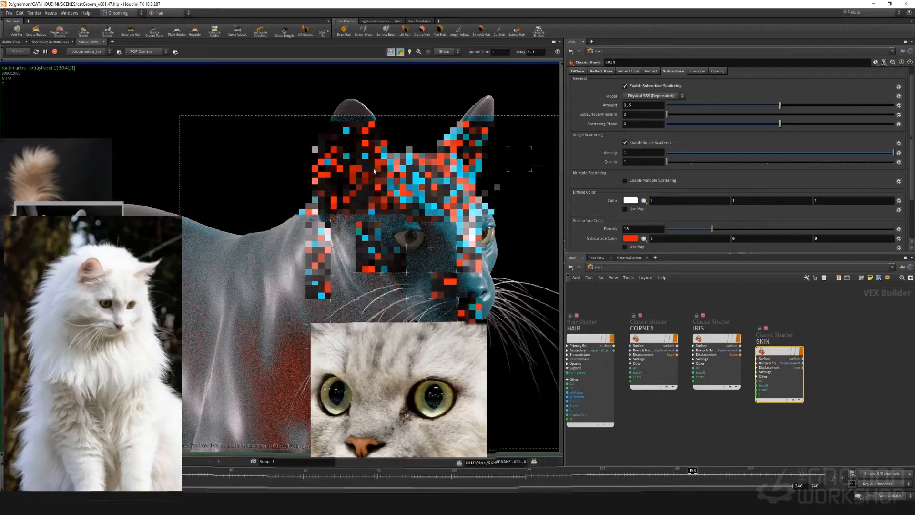
mouse_move(667, 114)
left_mouse_down()
mouse_move(884, 117)
mouse_move(666, 122)
left_mouse_up()
right_click(612, 117)
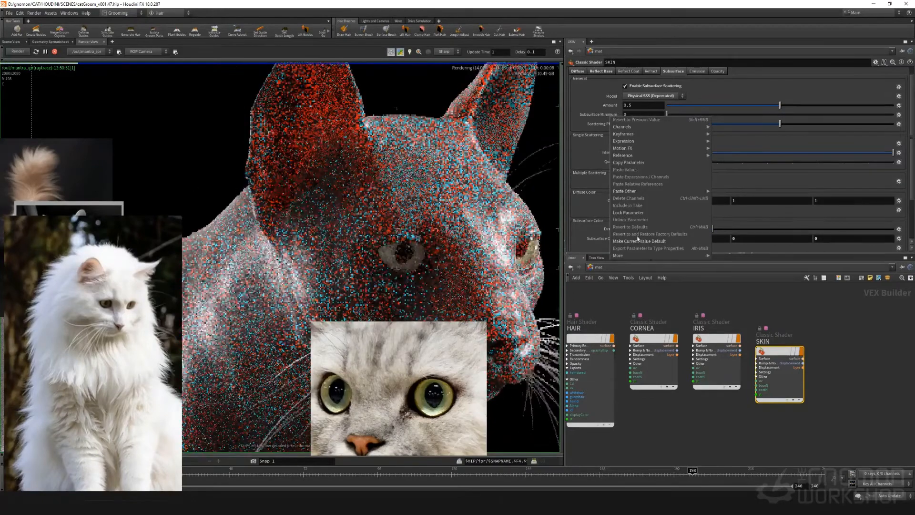
left_click(596, 115)
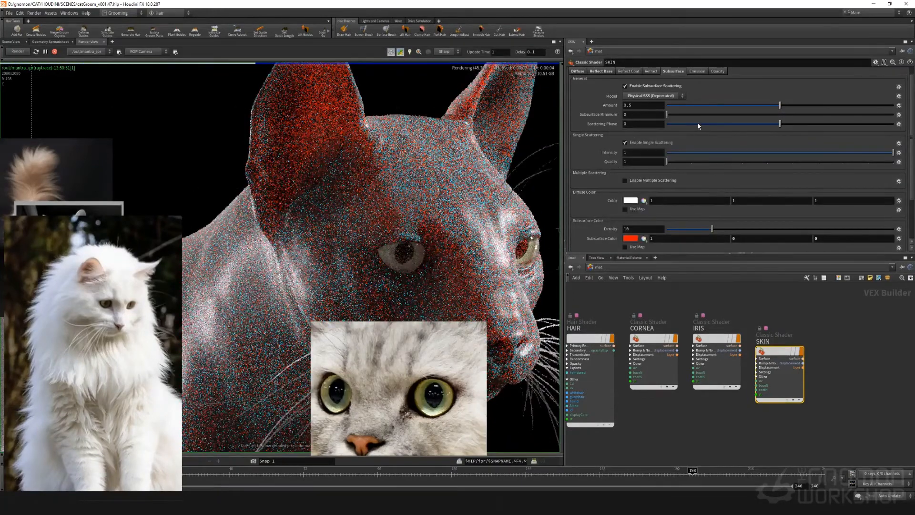
Enable Ray Traced multiple scattering on the SKIN shader again and inspect the cat's head in the render
scroll(416, 172, "down", 4)
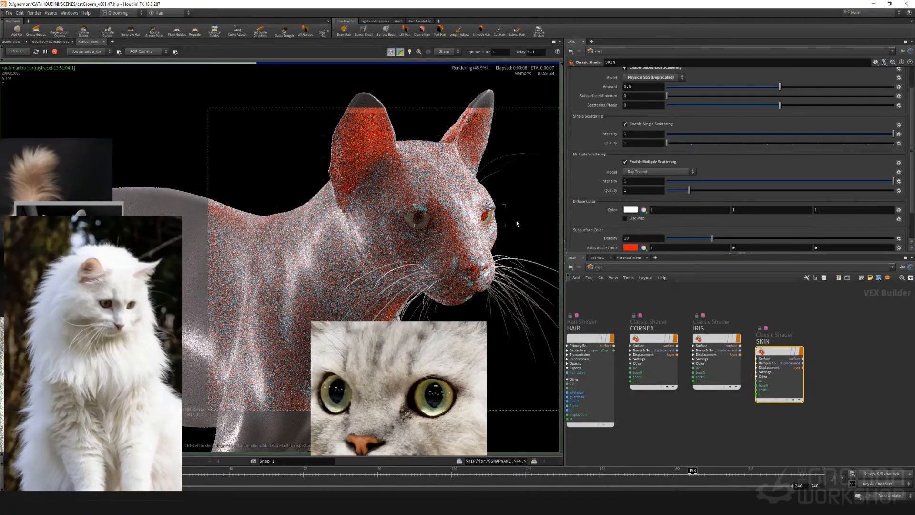
scroll(454, 210, "up", 2)
scroll(456, 210, "up", 1)
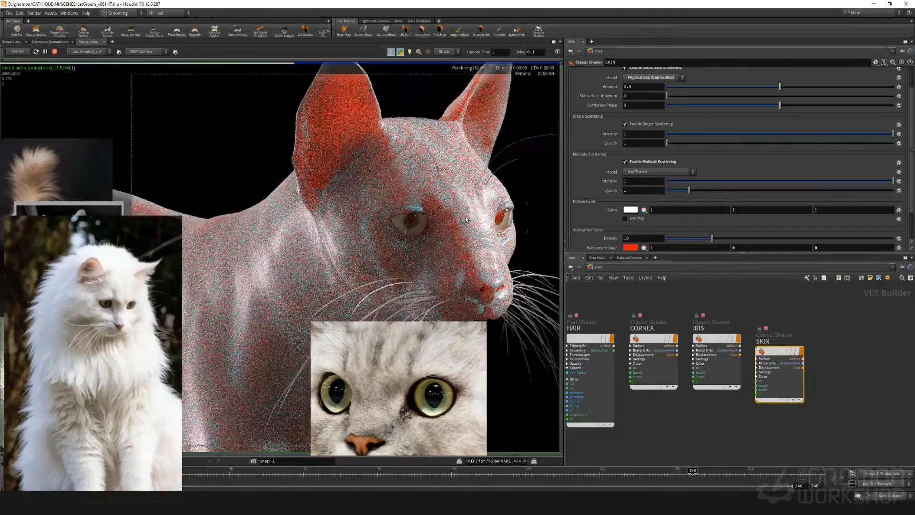
scroll(466, 219, "down", 3)
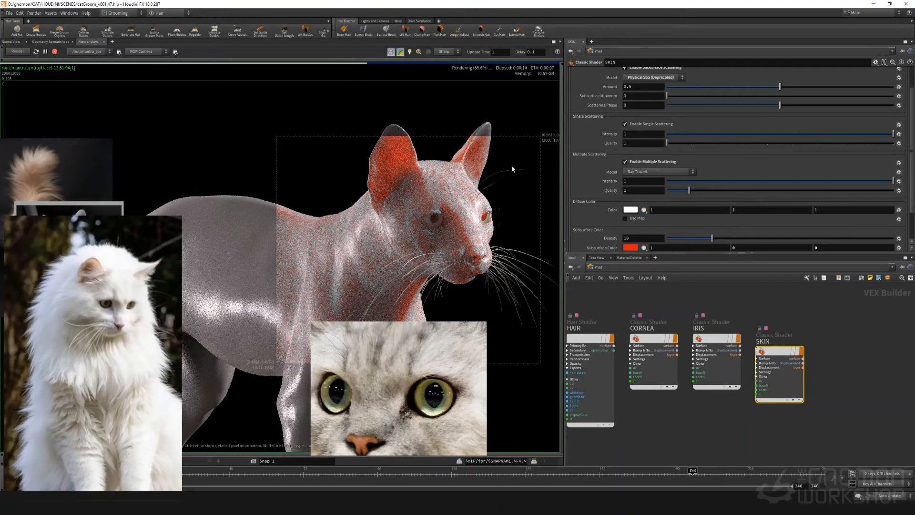
Set the SKIN shader's subsurface diffuse color to a 0.415 grey and disable multiple scattering
left_click(630, 210)
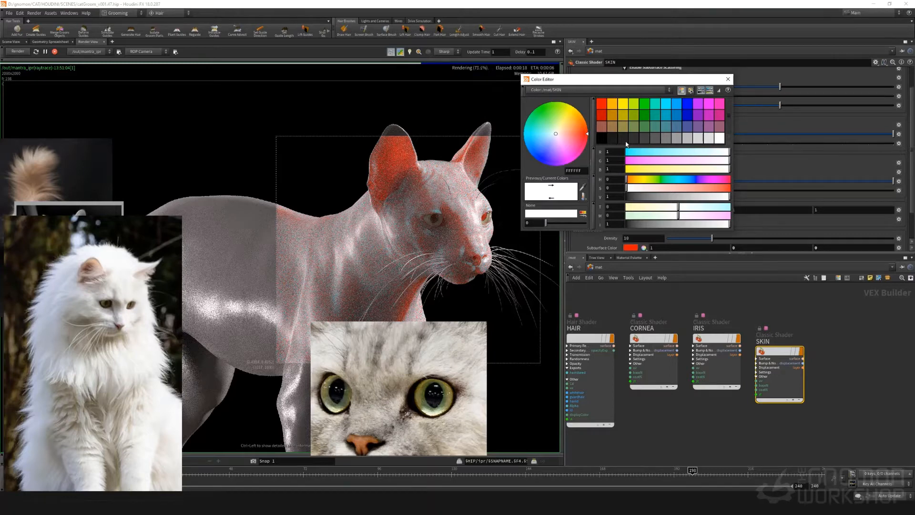
left_click(728, 79)
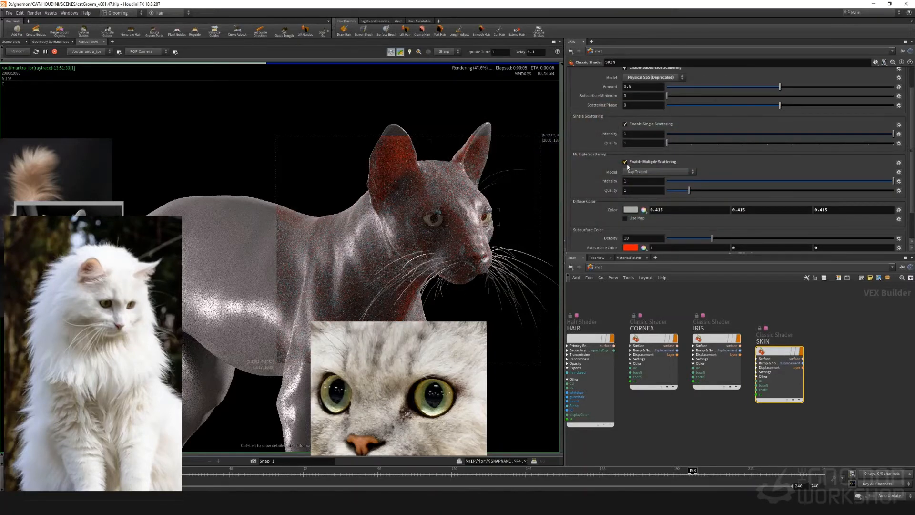
left_click(625, 163)
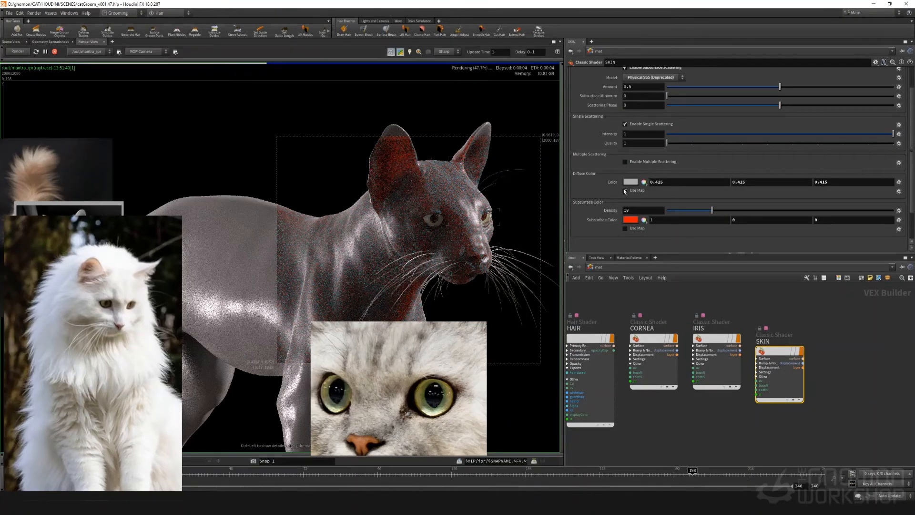
Change the SKIN shader's subsurface diffuse color to pure red (FF0000), leaving its map option off
left_click(626, 190)
left_click(626, 191)
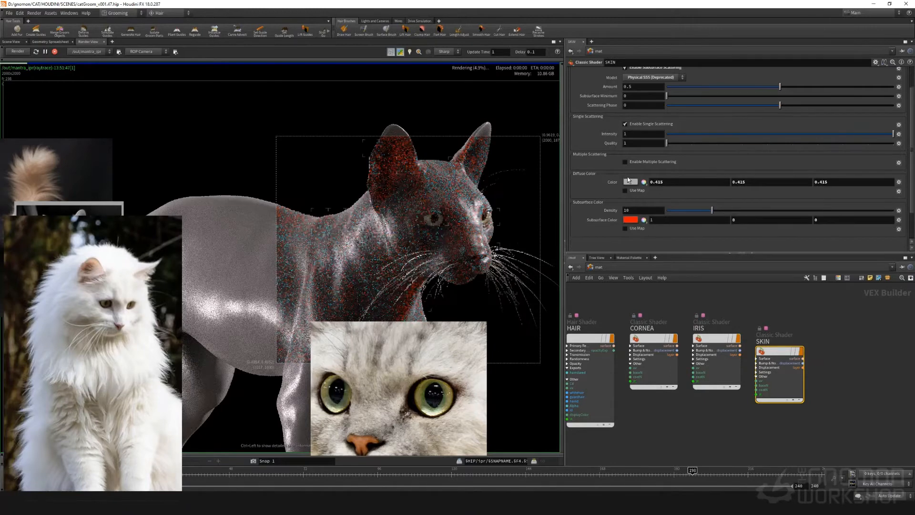
left_click(627, 184)
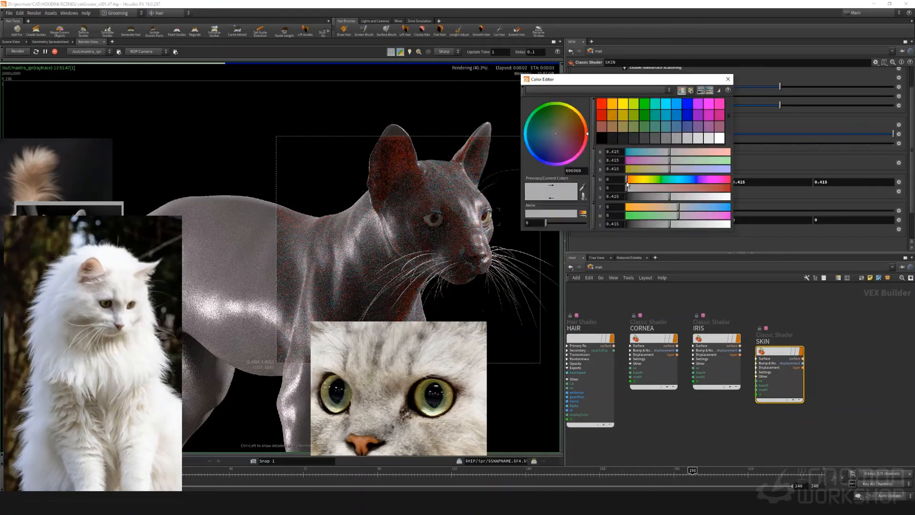
left_click(602, 104)
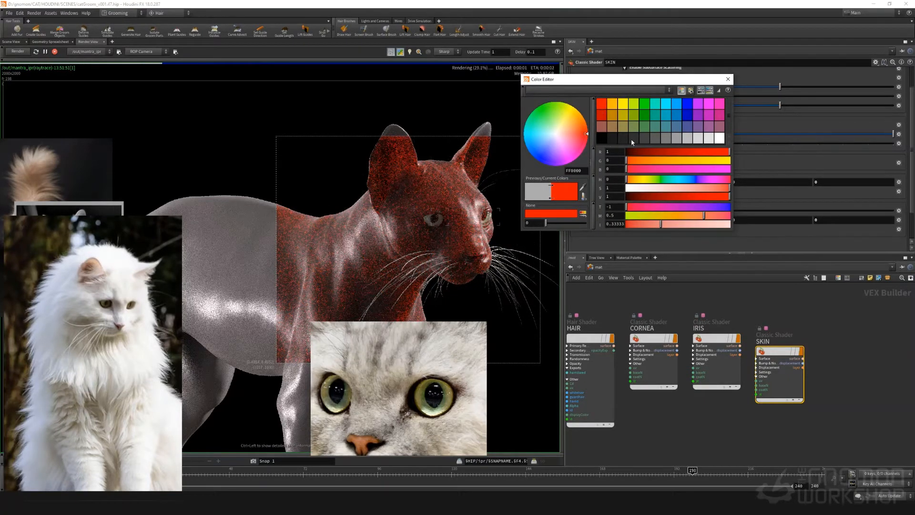
Darken the SKIN shader's diffuse color to a 0.025 grey and sample a replacement tone beside the eye in the close-up reference photo
left_click(612, 138)
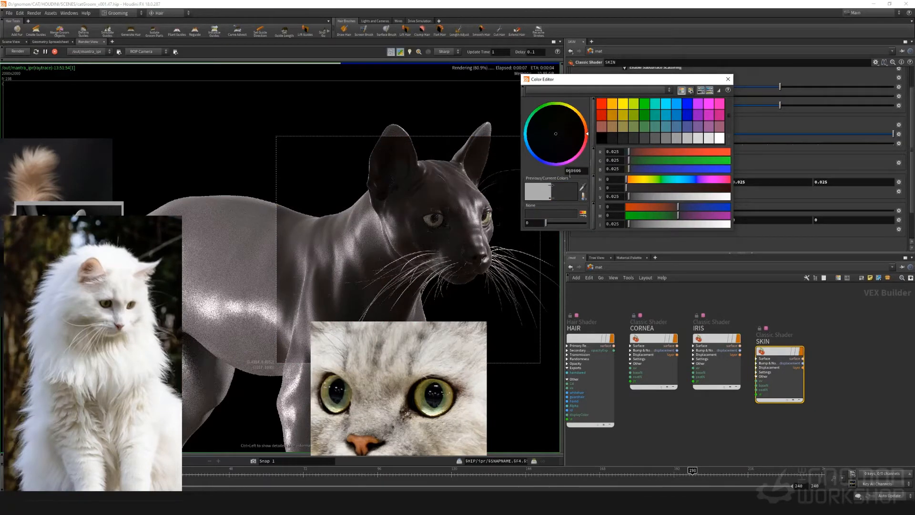
left_click(457, 388)
left_click_drag(450, 331, 305, 315)
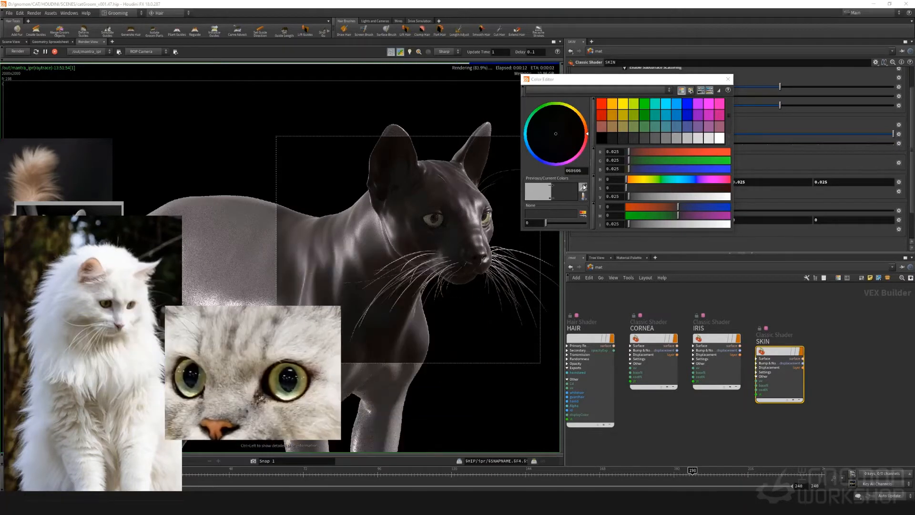
left_click(583, 188)
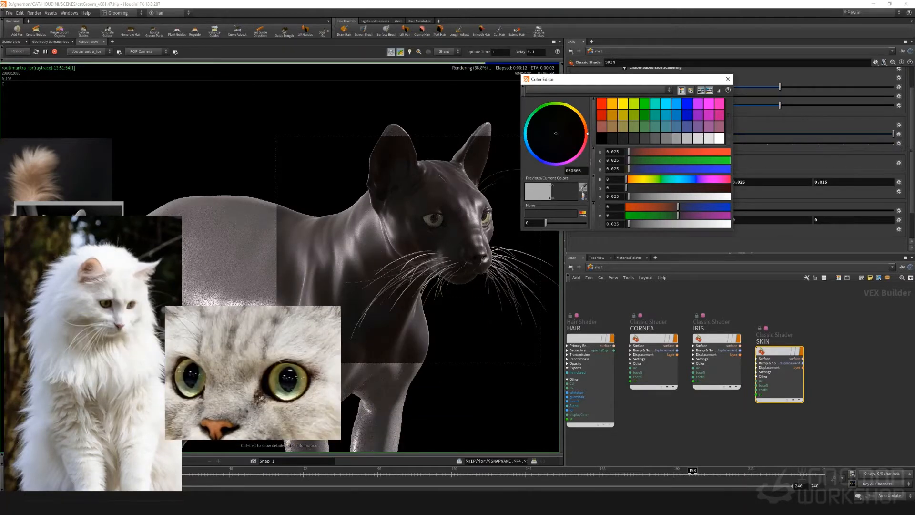
left_click(312, 376)
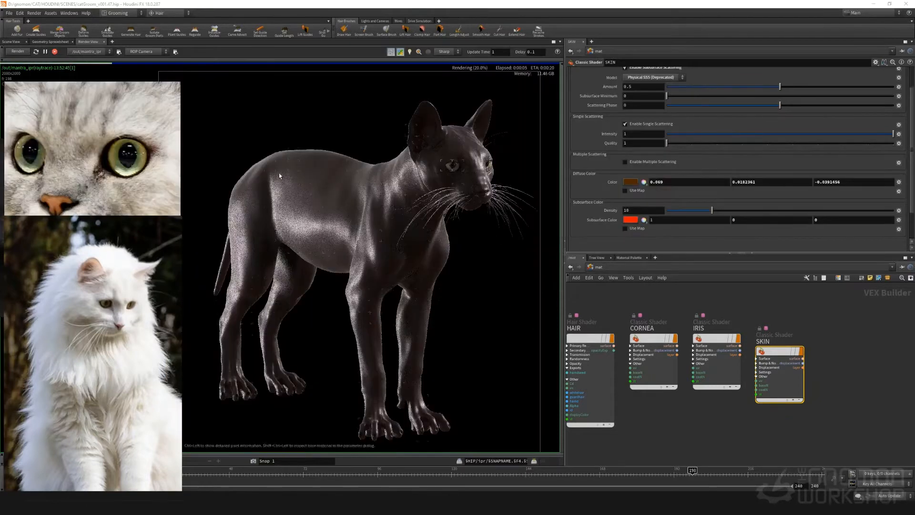
Save the scene and switch to the camera facing the cat for the interactive render
left_click(9, 13)
left_click(16, 48)
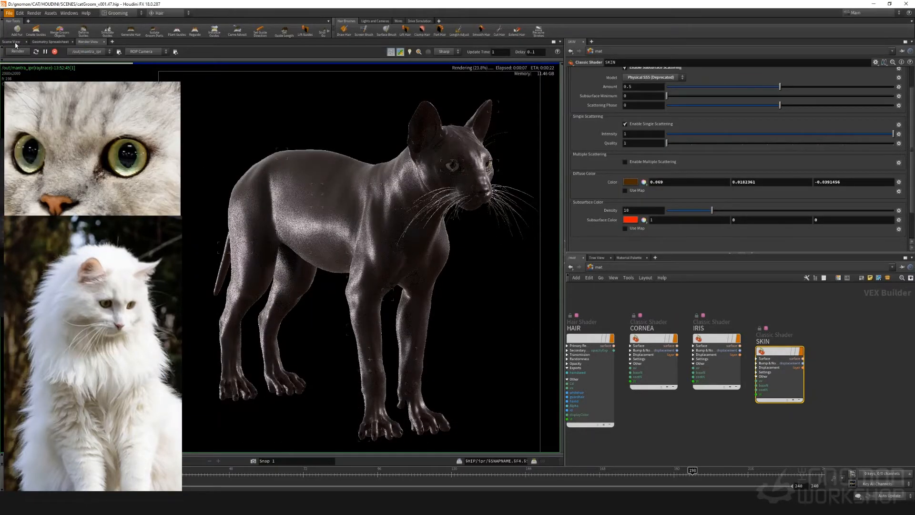
left_click(55, 52)
left_click(11, 42)
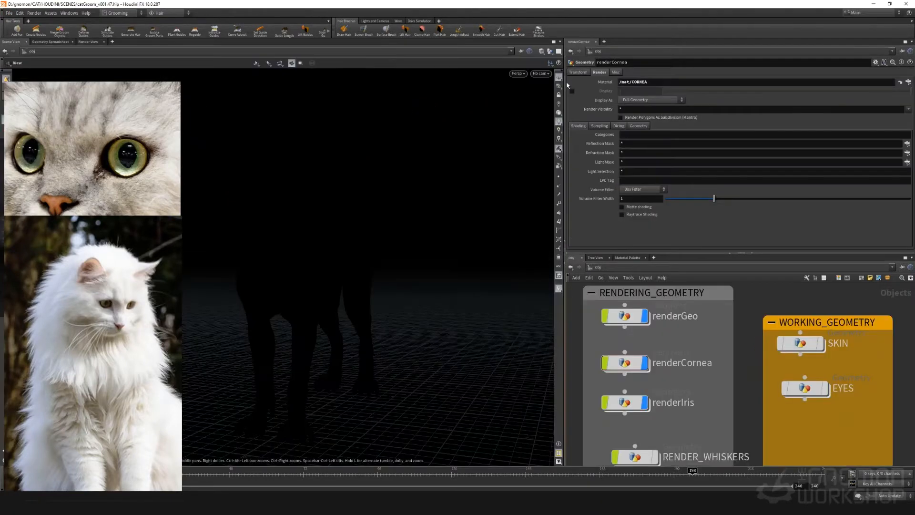
left_click(543, 74)
left_click(551, 115)
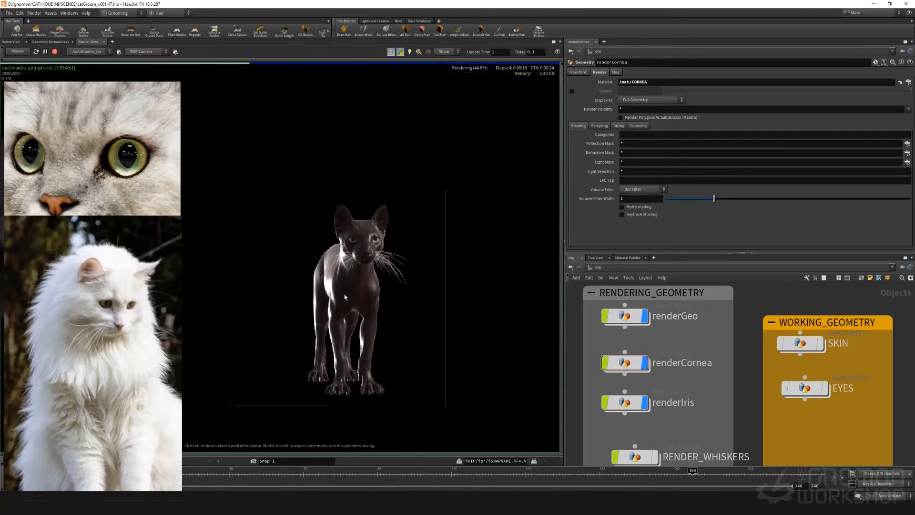
scroll(345, 297, "up", 3)
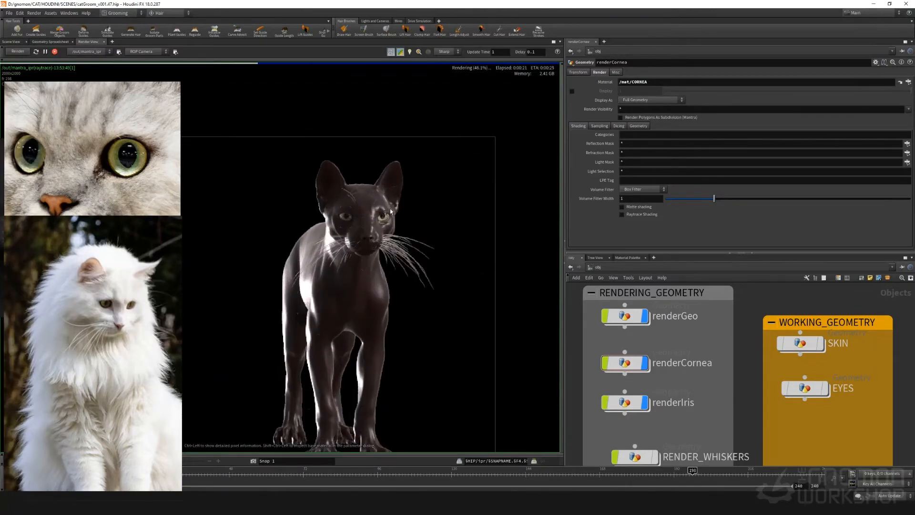
Bring the groom network boxes into reach and set the scene's update mode to Manual
middle_click_drag(749, 412, 722, 352)
scroll(722, 352, "down", 6)
middle_click_drag(714, 406, 601, 355)
scroll(681, 341, "up", 2)
left_click(889, 496)
left_click(889, 497)
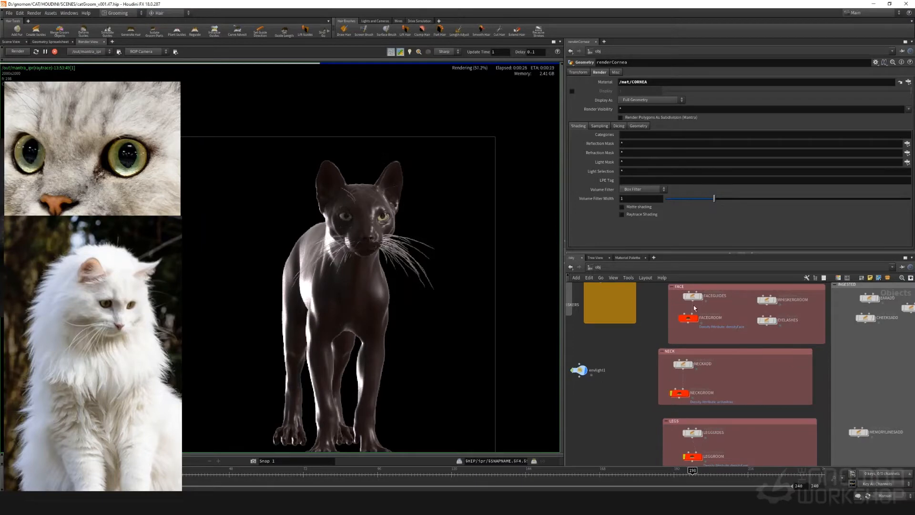
Open the NECKGROOM network and make sure guidetransfer1 feeds the HAIRS output
scroll(694, 406, "up", 1)
left_click(694, 406)
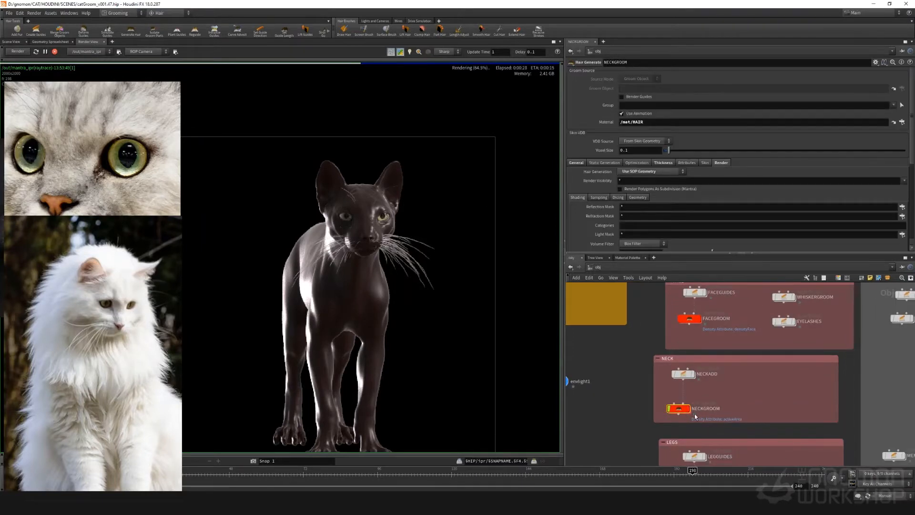
double_click(681, 410)
scroll(699, 351, "up", 6)
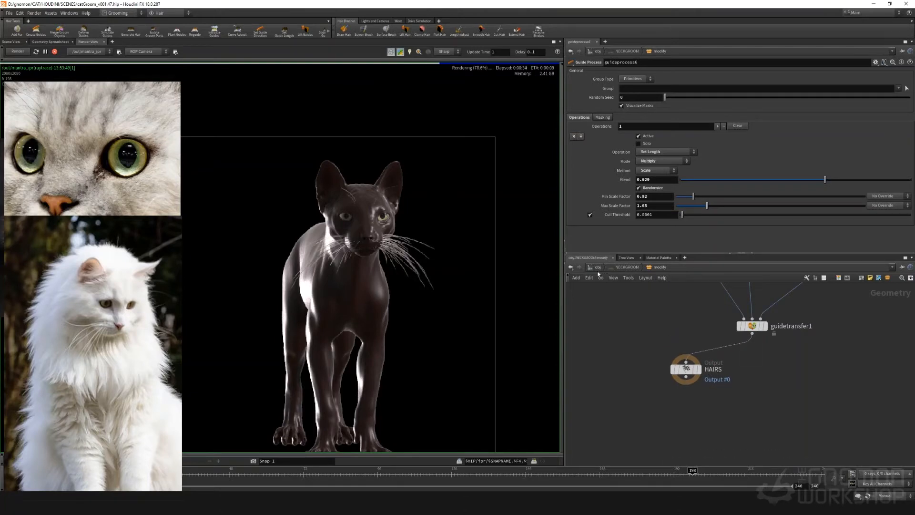
key("u")
In the FACEGROOM network, wire the guide transfer node into the HAIRS output
double_click(689, 320)
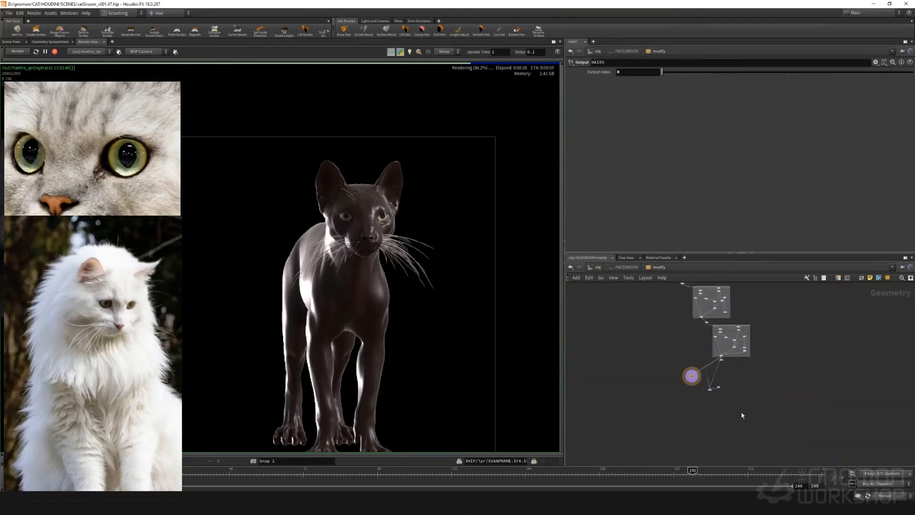
scroll(742, 414, "up", 4)
left_click_drag(634, 346, 657, 406)
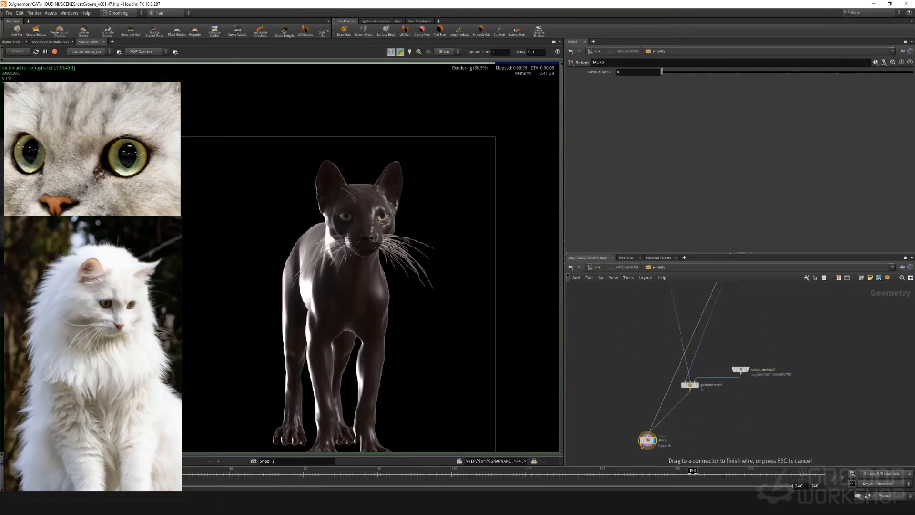
key("u")
In the LEGGROOM network, wire guidetransfer1 into the output node and return to object level
middle_click_drag(638, 426, 622, 281)
scroll(677, 345, "up", 3)
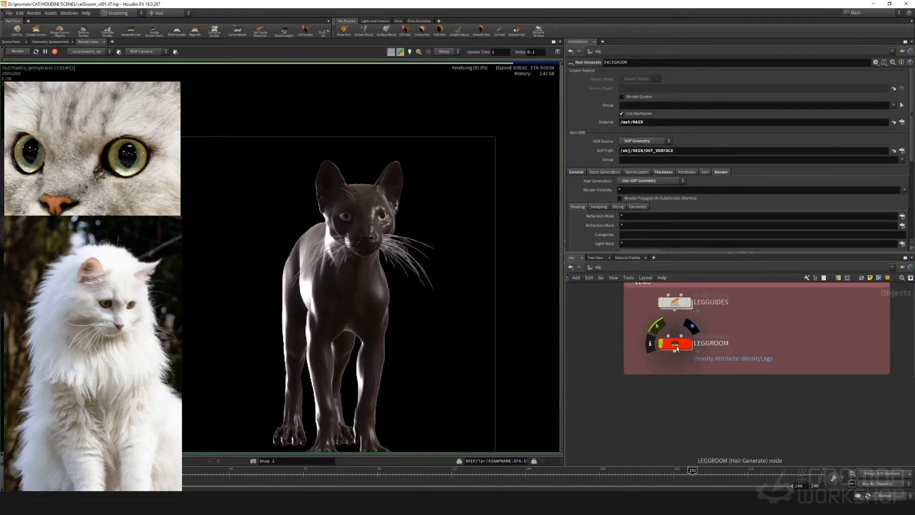
double_click(676, 346)
scroll(752, 341, "down", 4)
middle_click_drag(764, 328, 735, 394)
scroll(734, 394, "up", 4)
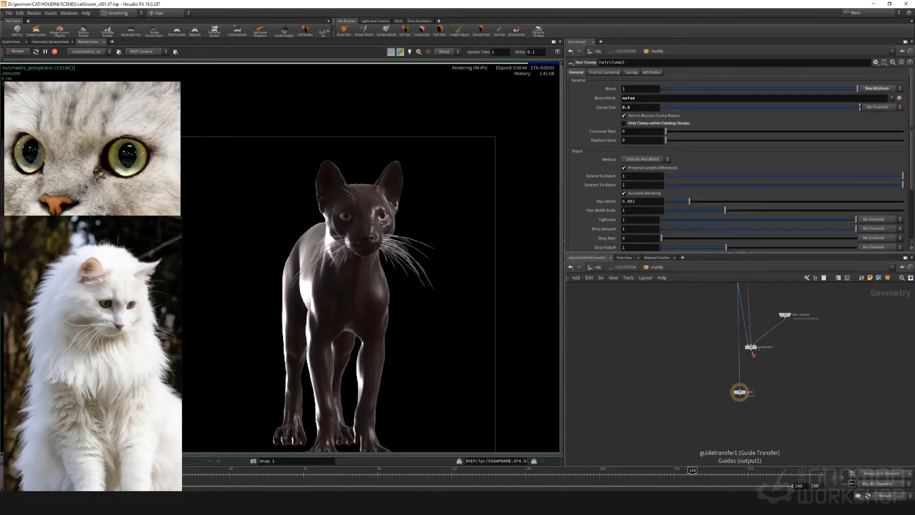
left_click_drag(751, 351, 740, 389)
key("u")
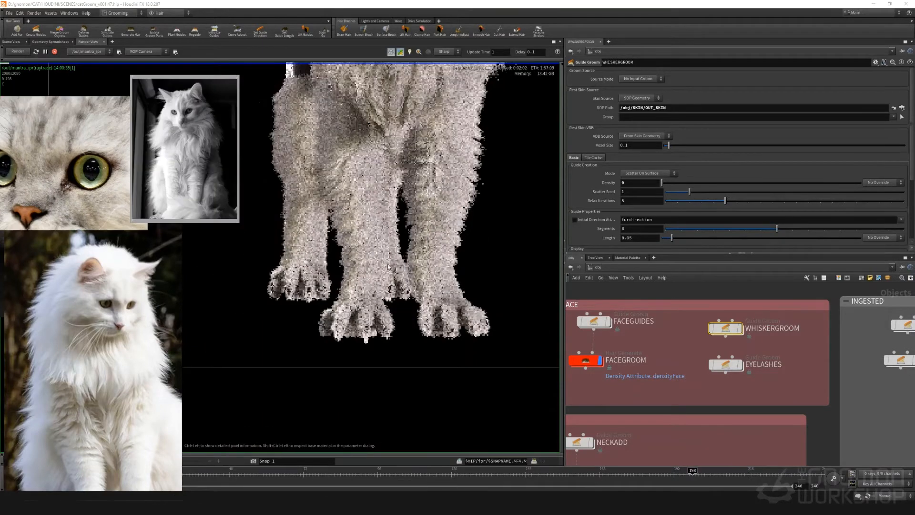
Examine the fur on the cat's face, chest and legs in the interactive render against the reference photos
scroll(401, 124, "up", 4)
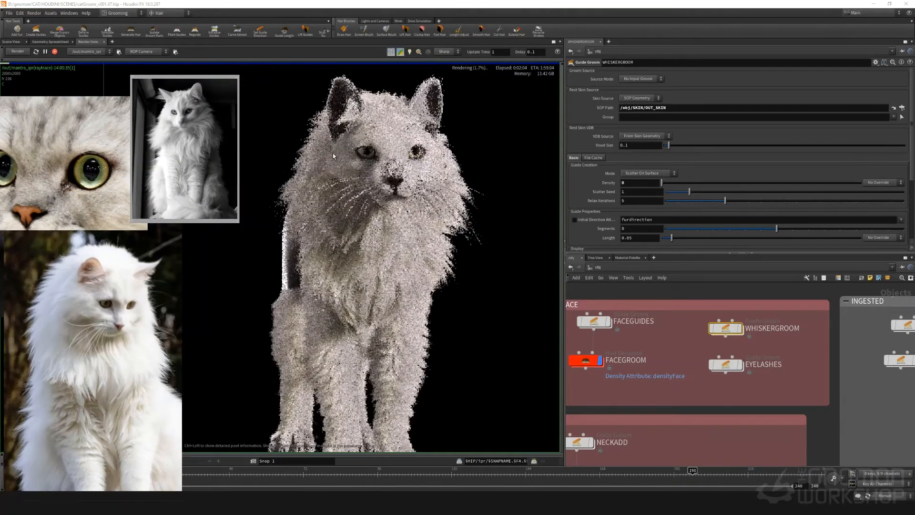
scroll(379, 167, "down", 2)
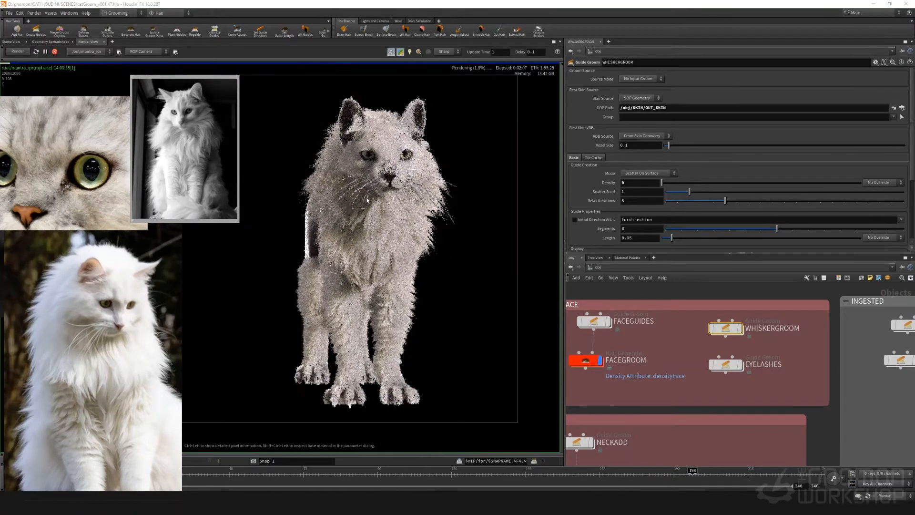
scroll(371, 164, "up", 2)
scroll(371, 166, "up", 5)
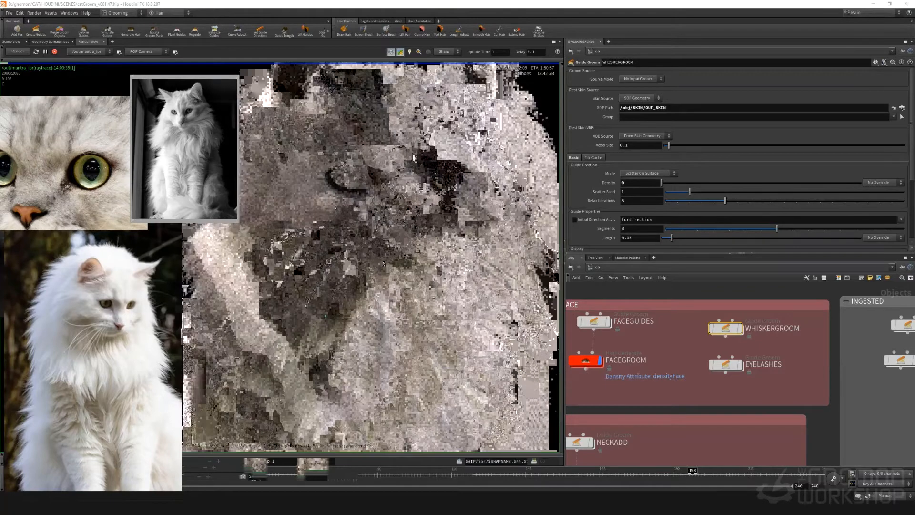
scroll(399, 202, "down", 5)
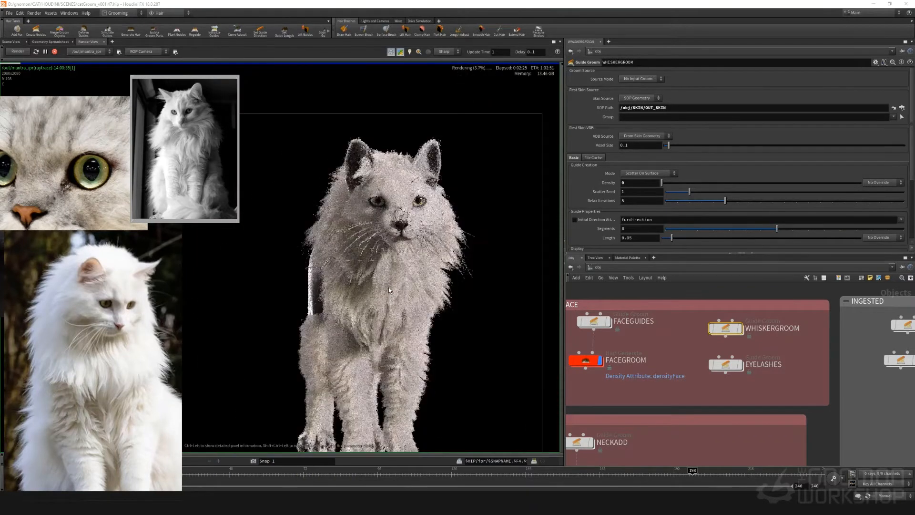
scroll(389, 287, "down", 4)
scroll(385, 331, "up", 3)
scroll(389, 370, "up", 1)
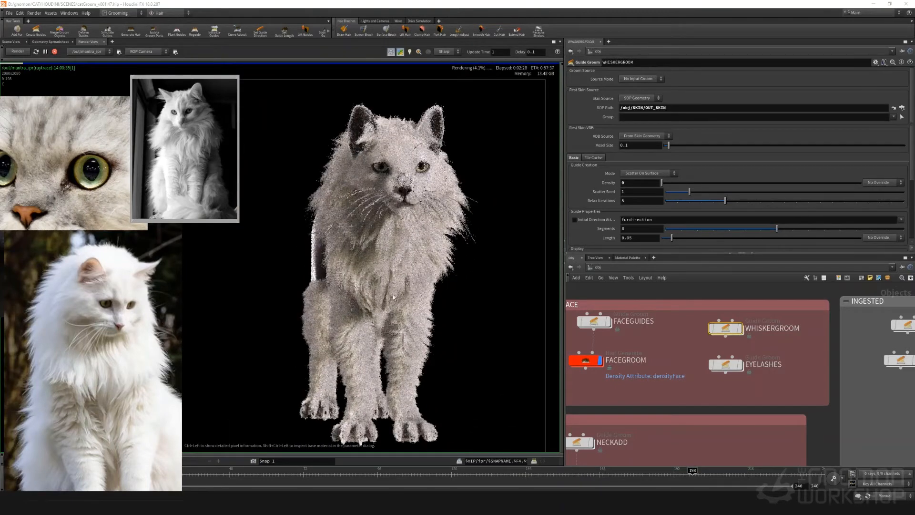
scroll(394, 297, "down", 1)
scroll(382, 328, "up", 2)
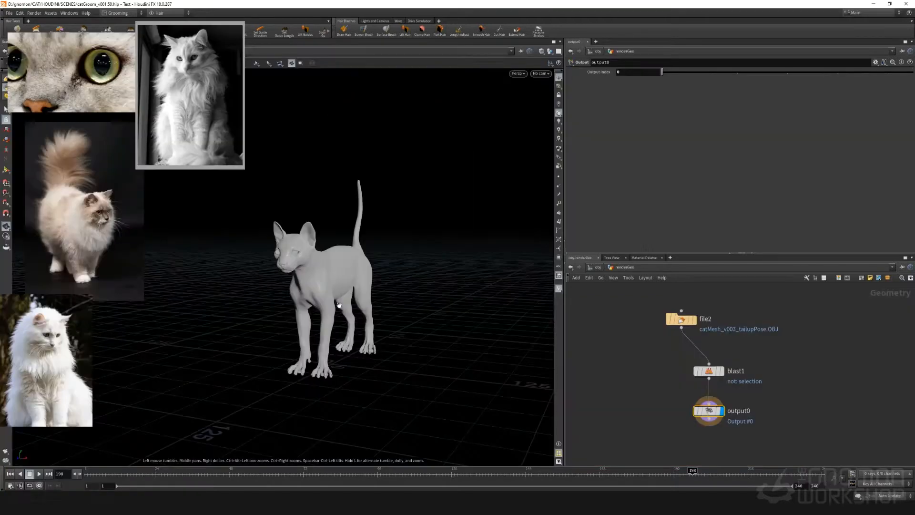
At object level, duplicate the LEGS network box with its guide and groom nodes directly below the original
left_click(597, 268)
middle_click_drag(782, 446, 724, 402)
scroll(730, 395, "down", 5)
middle_click_drag(867, 447, 710, 313)
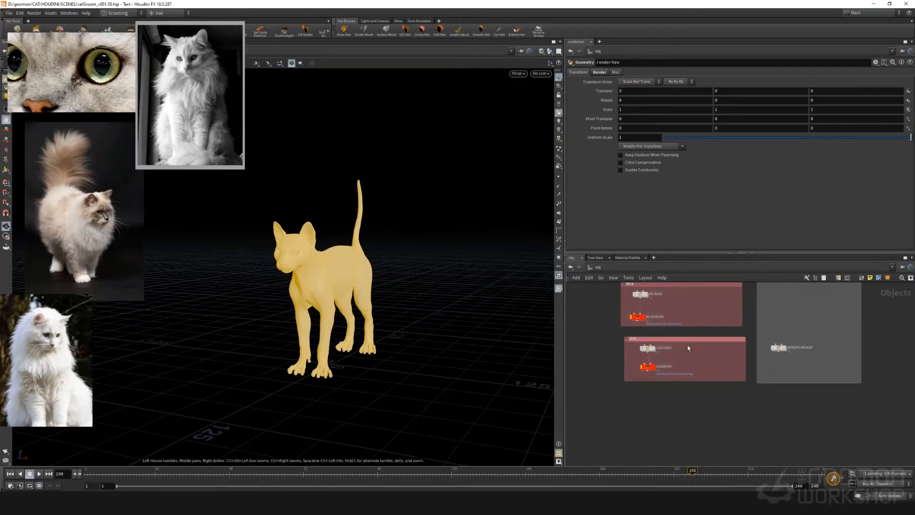
left_click_drag(696, 340, 699, 395, "alt")
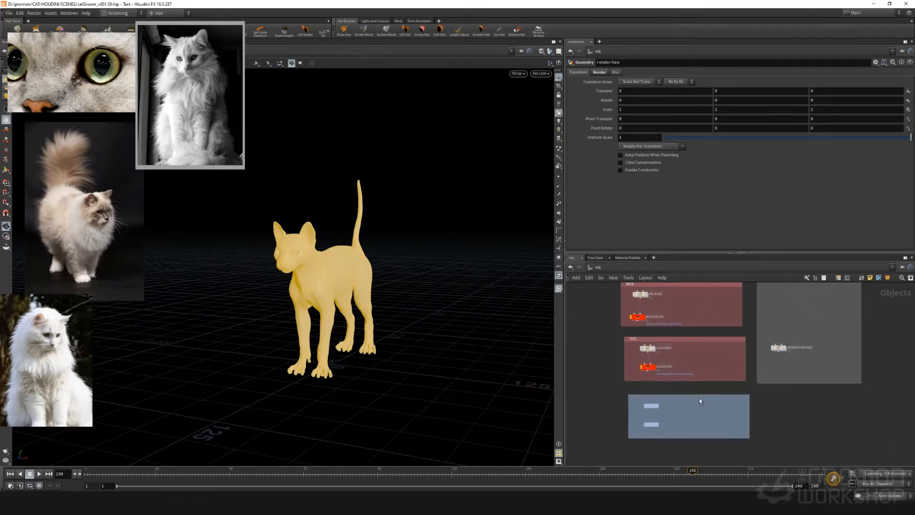
scroll(692, 413, "up", 4)
left_click(743, 438)
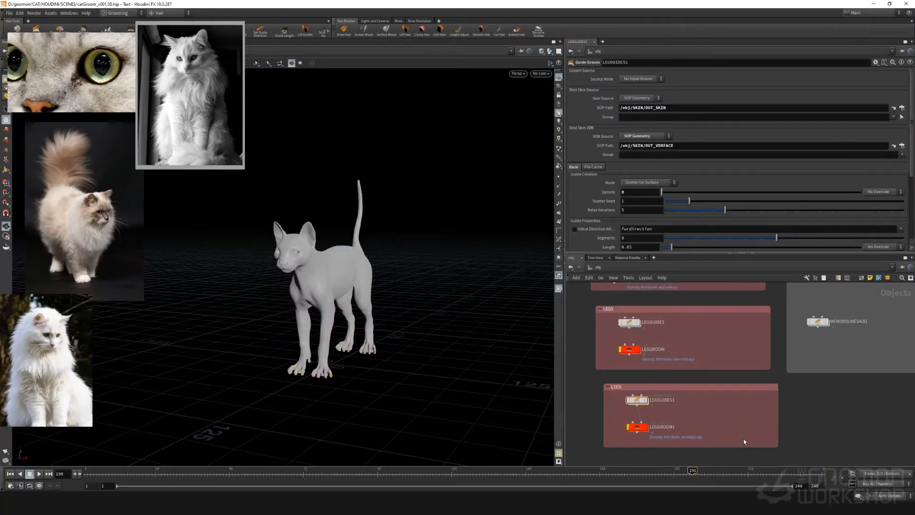
Delete the LEGGROOM1 hair generate node from the duplicated LEGS box
left_click_drag(742, 439, 609, 436)
left_click(698, 416)
left_click(667, 415)
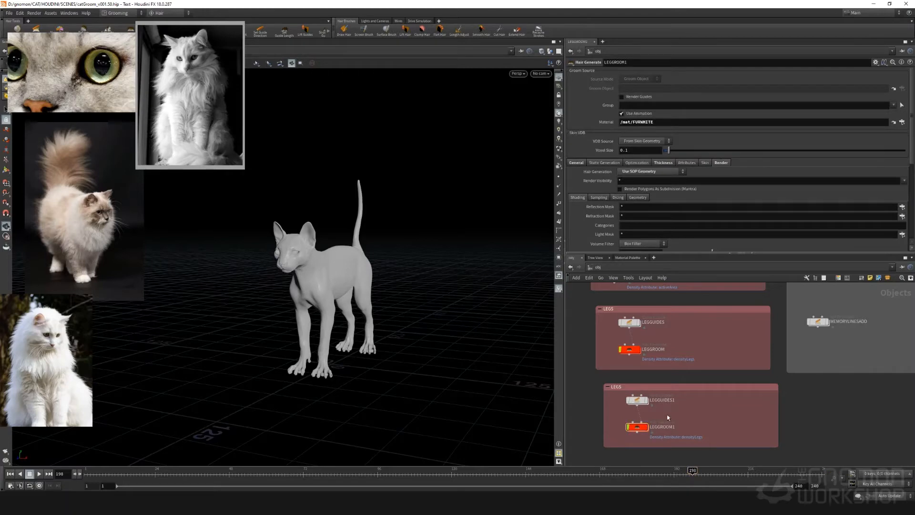
left_click_drag(667, 414, 622, 435)
key("Delete")
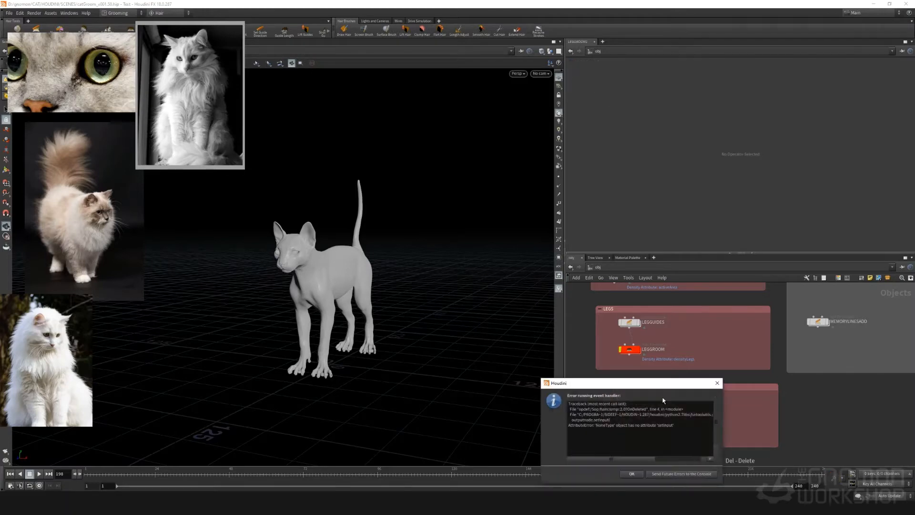
left_click(632, 474)
Retitle the duplicated LEGS network box as Tail
double_click(668, 386)
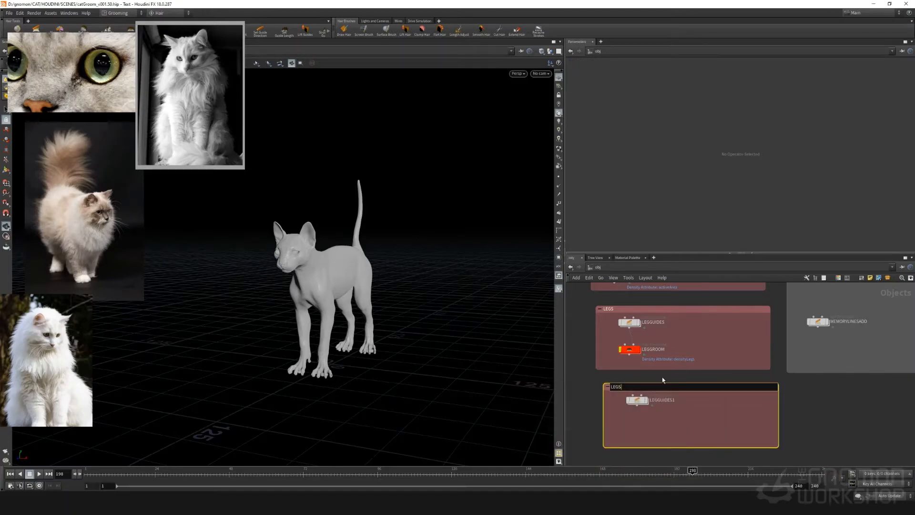
type("Tail")
key("Return")
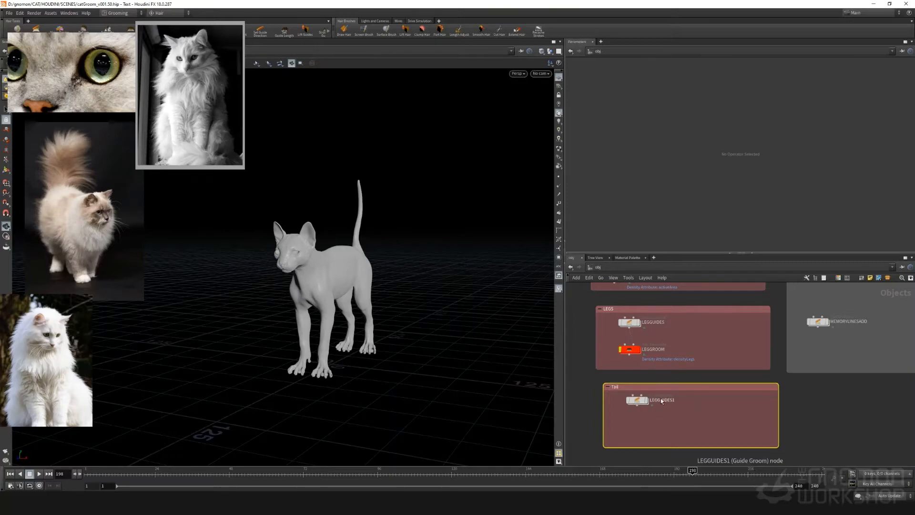
Rename the LEGGUIDES1 guide groom node to TAILGUIDES
double_click(658, 399)
left_click(658, 398)
key("BackSpace")
key("BackSpace")
key("BackSpace")
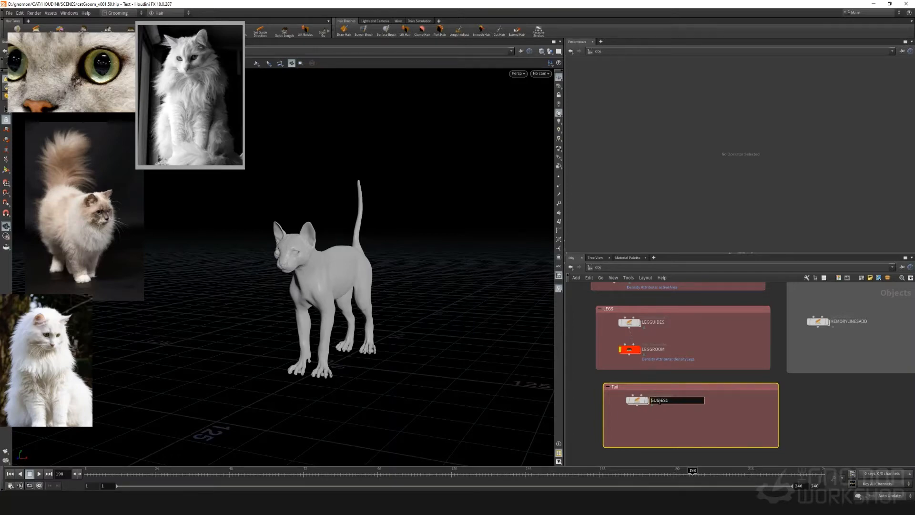
type("Tail")
key("Return")
double_click(660, 400)
key("Left")
type("TAIL")
key("Return")
Inside TAILGUIDES, delete the copied leg grooming nodes below and beside hairgen1, keeping hairgen1 itself
double_click(636, 398)
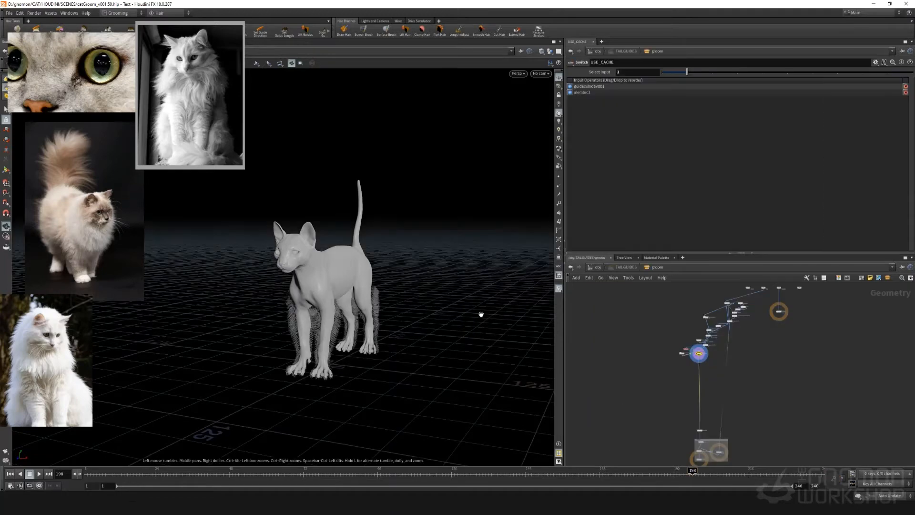
middle_click_drag(659, 360, 648, 368)
scroll(708, 306, "up", 5)
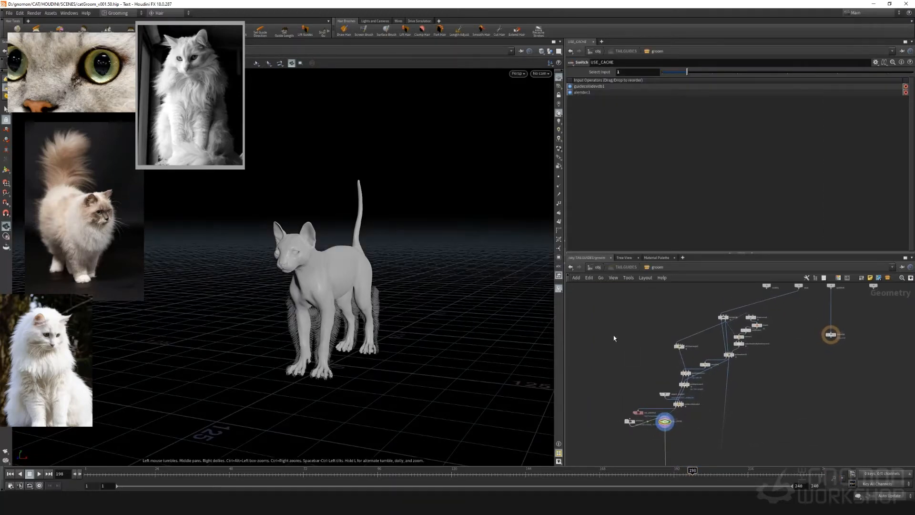
left_click_drag(615, 335, 765, 437)
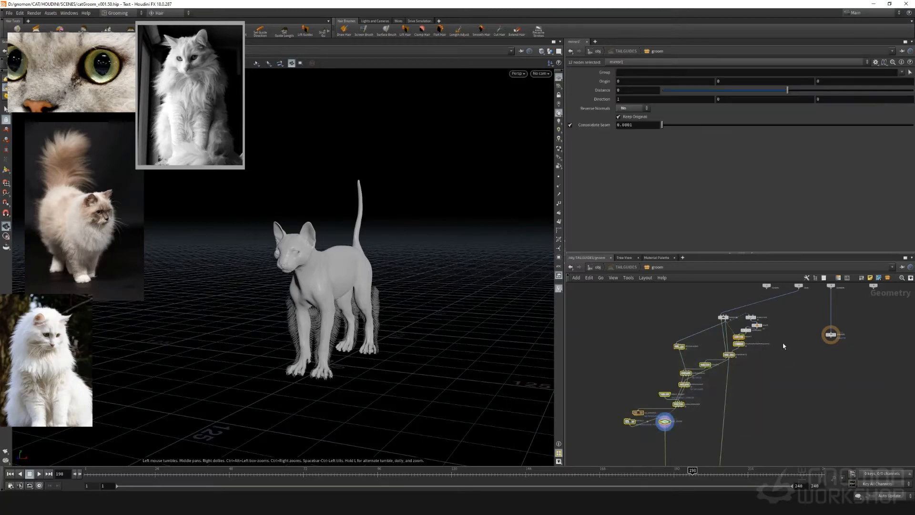
key("Delete")
left_click_drag(764, 314, 746, 341)
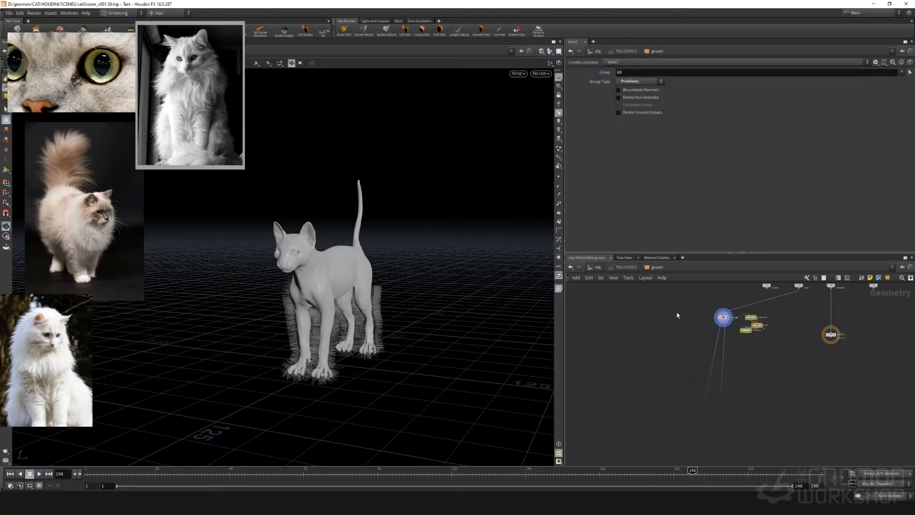
key("Delete")
middle_click_drag(639, 319, 603, 320)
scroll(653, 353, "up", 3)
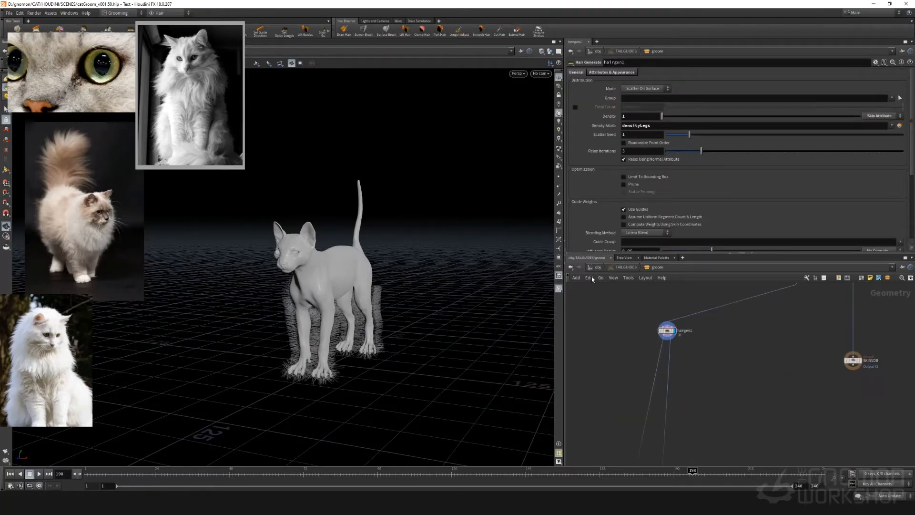
Leave the TAILGUIDES network and look over the cat and the LEGS and Tail boxes at object level
left_click(596, 268)
scroll(688, 367, "down", 2)
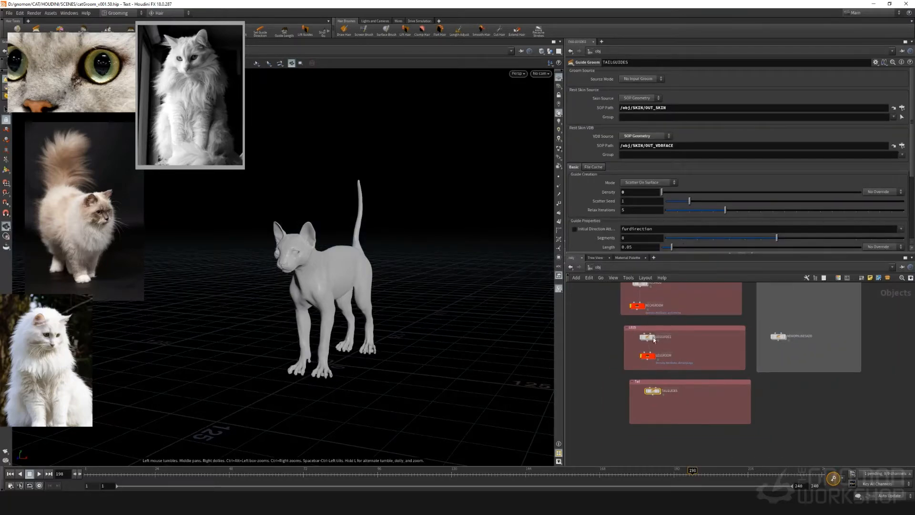
left_click_drag(360, 265, 374, 289)
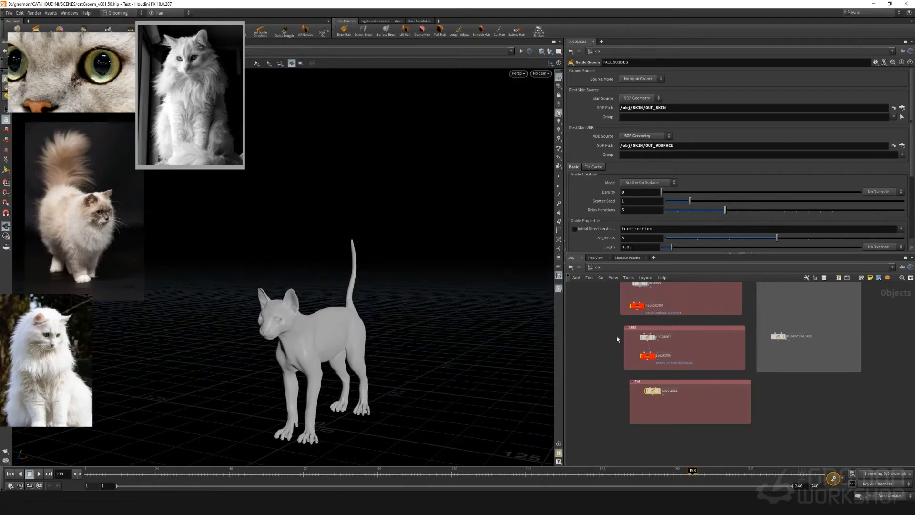
middle_click_drag(619, 333, 593, 373)
scroll(592, 372, "up", 3)
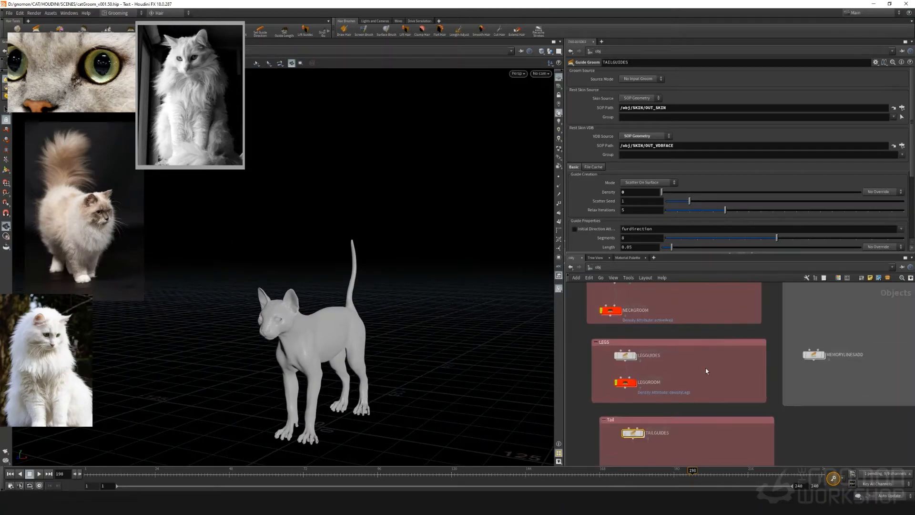
scroll(736, 365, "down", 2)
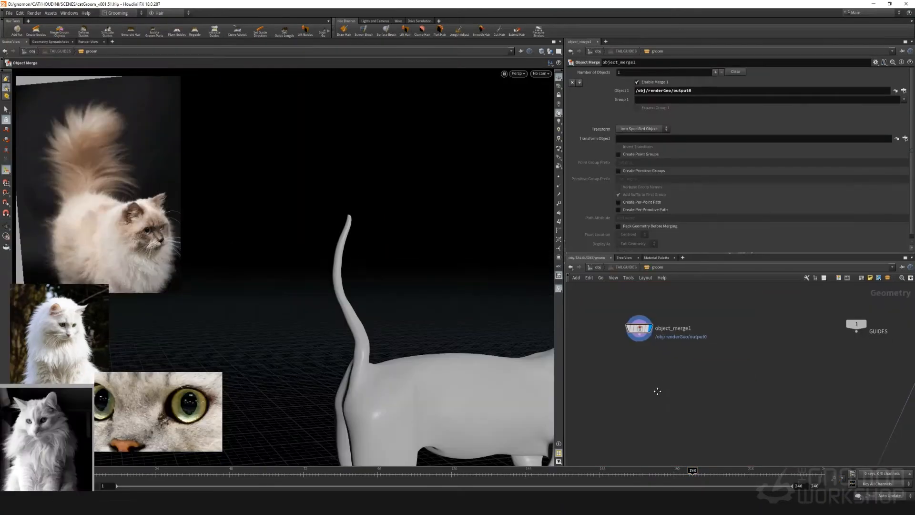
Add a Group Create node in the TAILGUIDES groom network and feed object_merge1 into it
scroll(667, 367, "down", 2)
key("Tab")
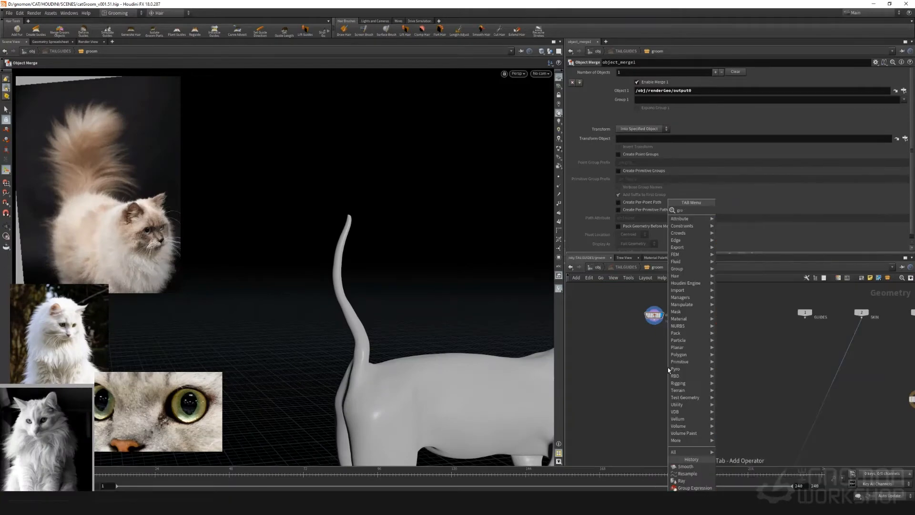
key("Return")
left_click(667, 367)
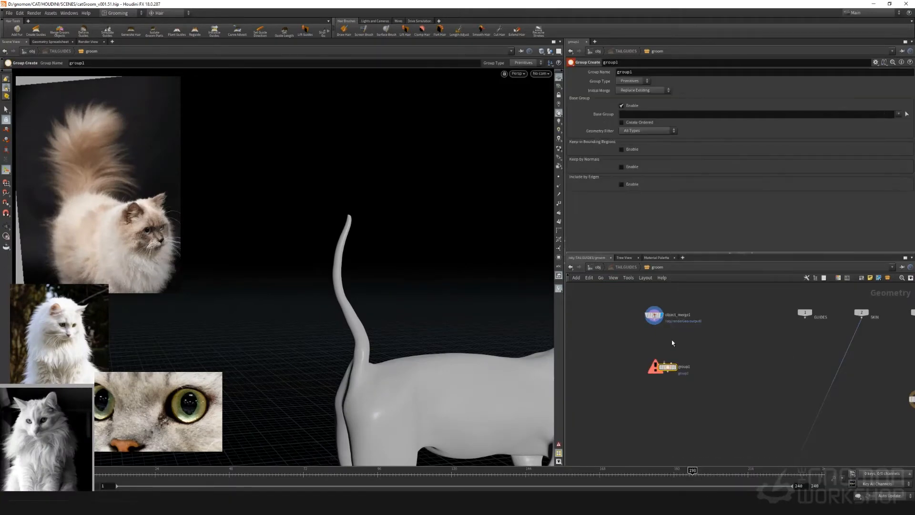
left_click_drag(656, 325, 667, 365)
Add a Box node and wire it into the second input of group1
key("Tab")
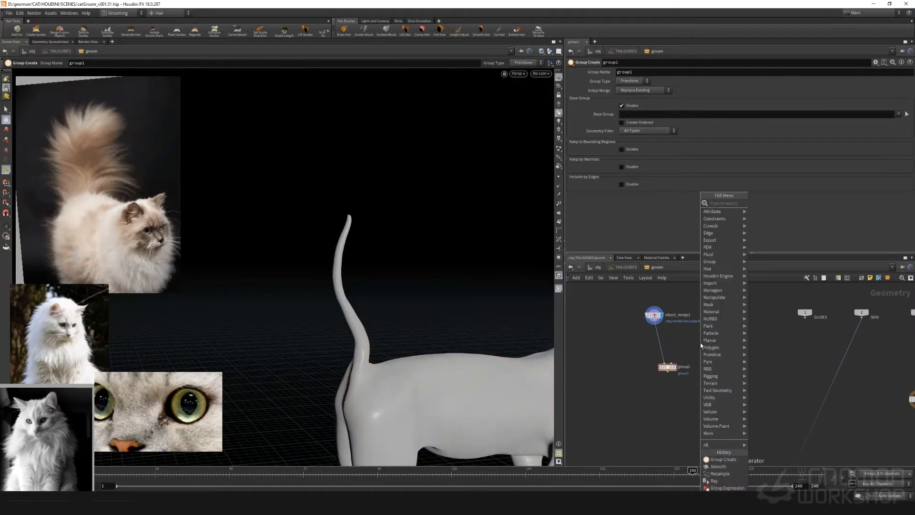
type("box")
key("Return")
left_click(700, 352)
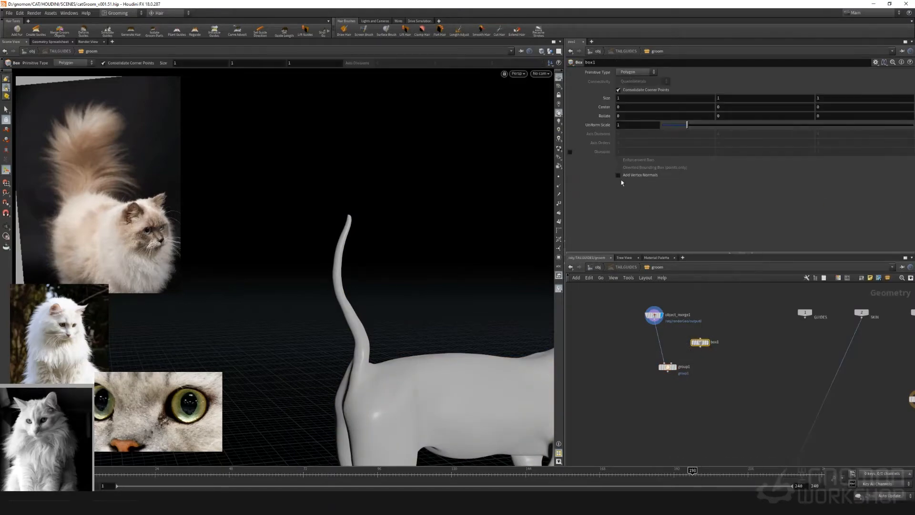
left_click_drag(700, 352, 670, 363)
Set the group name of group1 to tailGrp
left_click(667, 367)
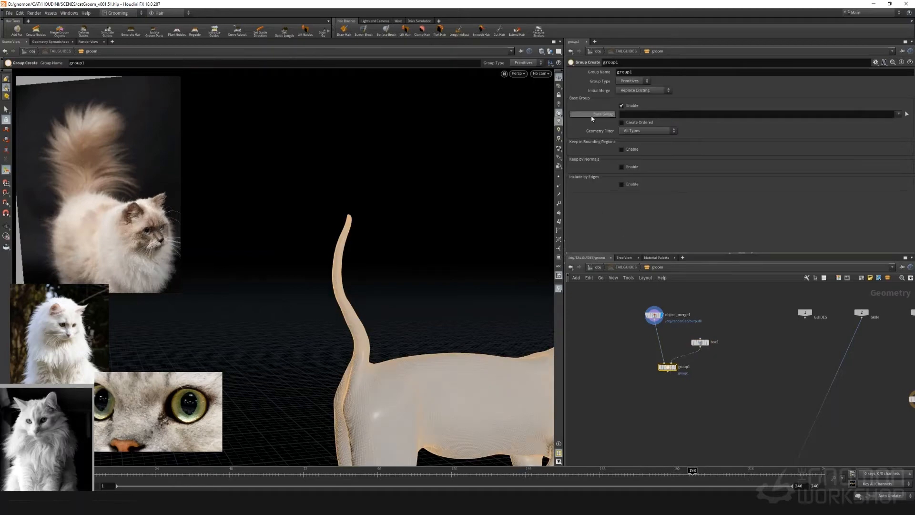
left_click(639, 71)
type("tailGrp")
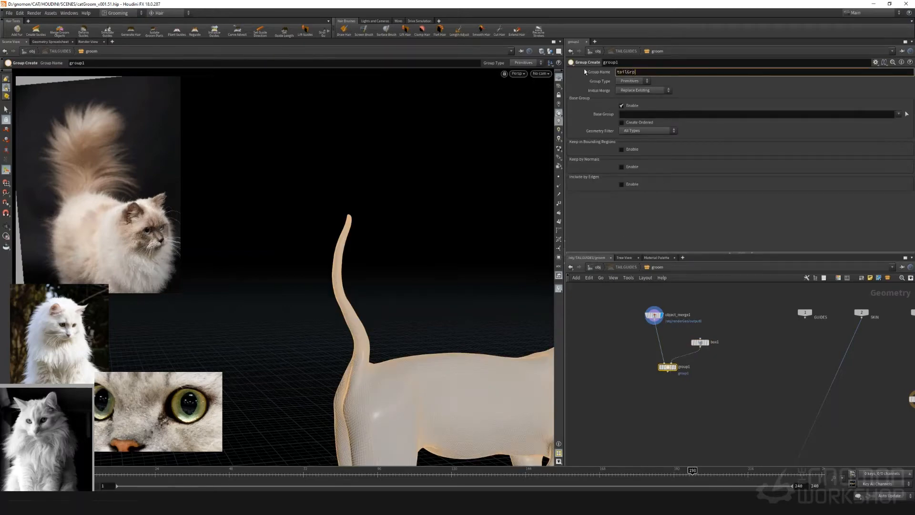
key("Return")
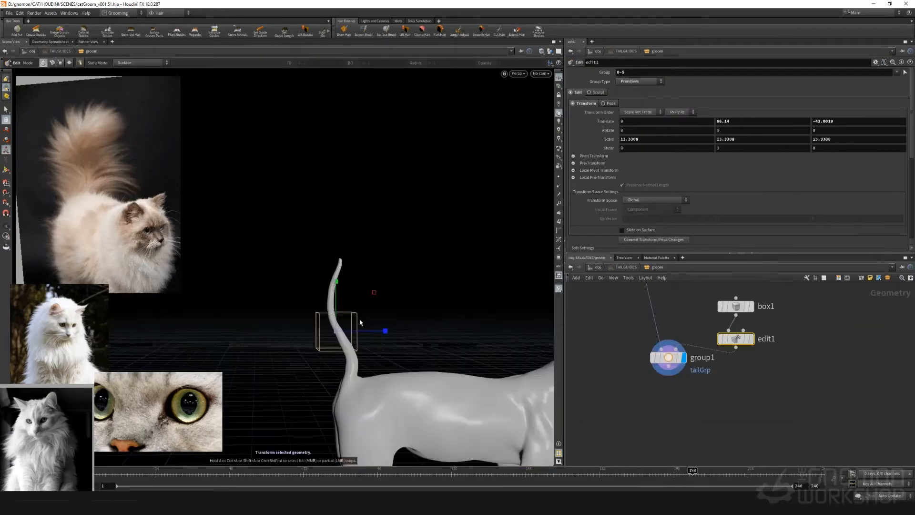
Stretch, raise, tilt and enlarge the bounding box in edit1 so that it encloses the cat's whole tail
left_click(5, 134)
left_click_drag(336, 284, 335, 259)
left_click_drag(342, 291, 479, 296, "alt")
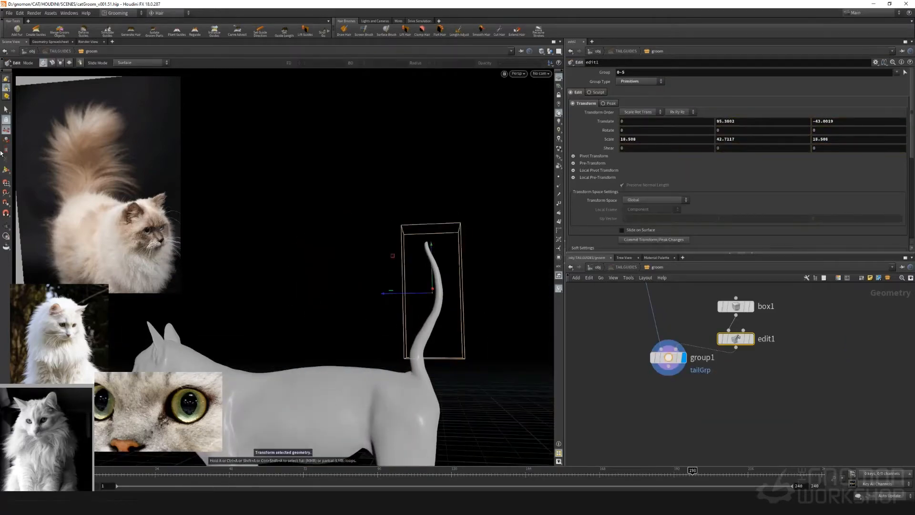
key("r")
left_click_drag(383, 275, 390, 265)
key("e")
left_click_drag(433, 295, 259, 260)
key("Escape")
Add a Color node below group1 and set its constant point colour to black
left_click(668, 357)
left_click(669, 370)
key("Tab")
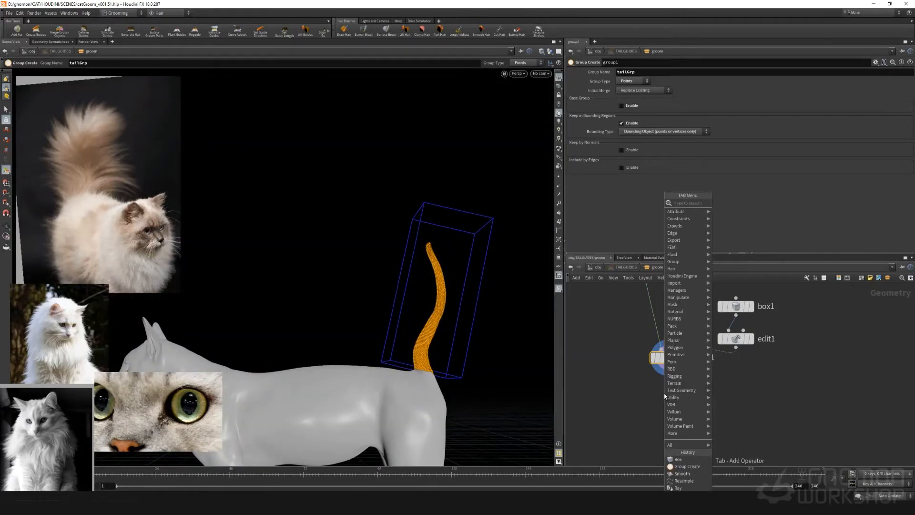
type("color")
key("Return")
key("Return")
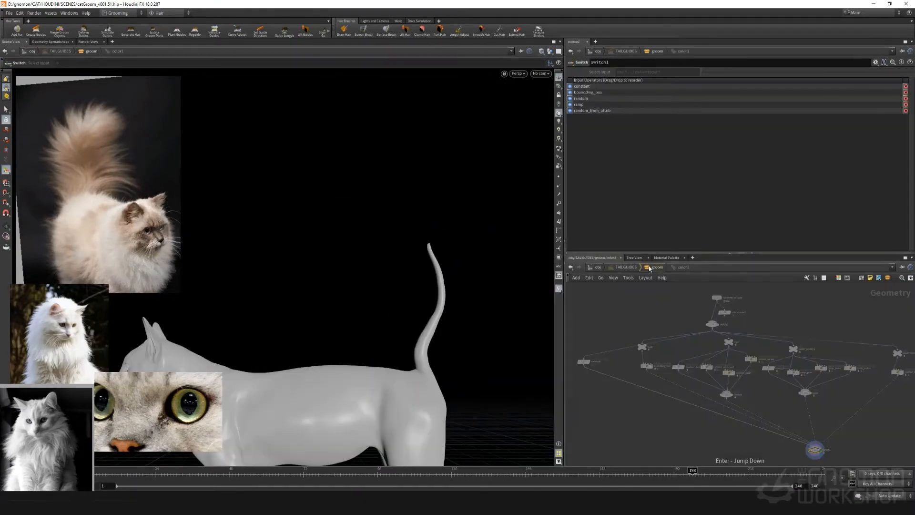
left_click(654, 268)
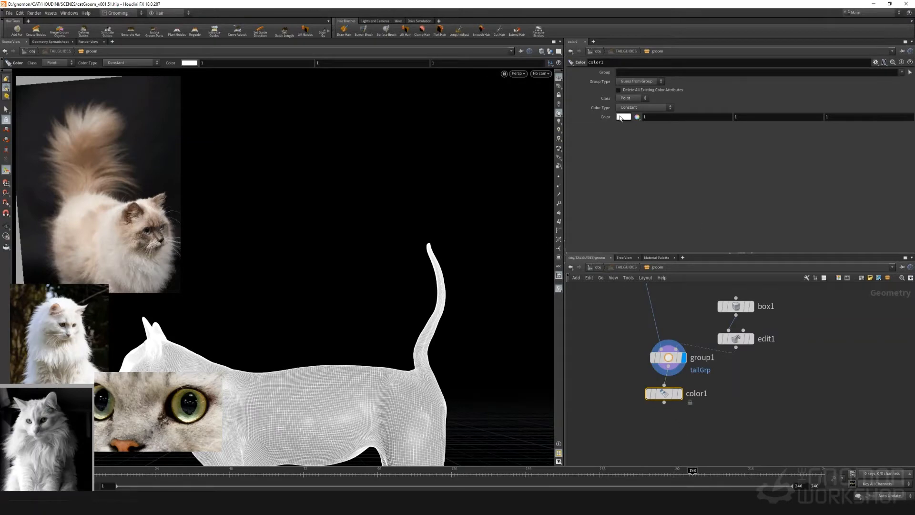
left_click(623, 117)
left_click(591, 101)
left_click(719, 42)
Add a second Color node after color1 and restrict it to the tailGrp group, keeping white
left_click(665, 404)
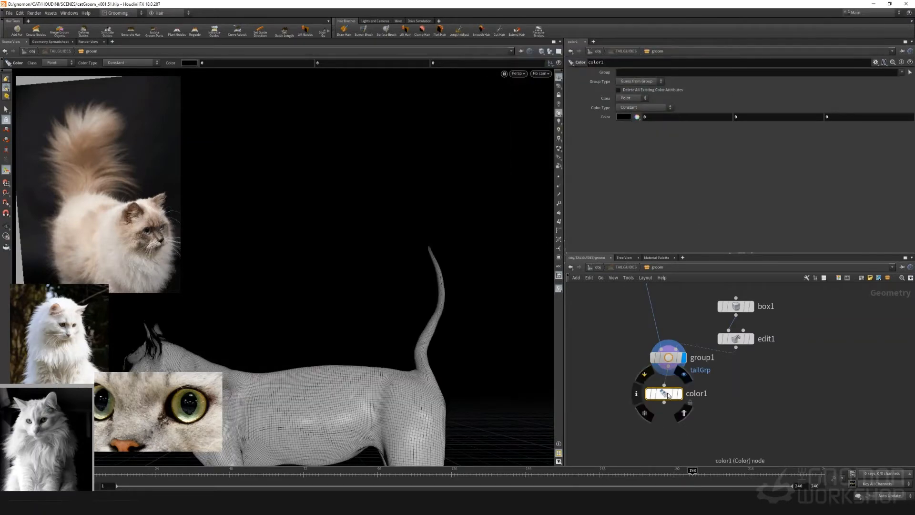
key("Tab")
type("color")
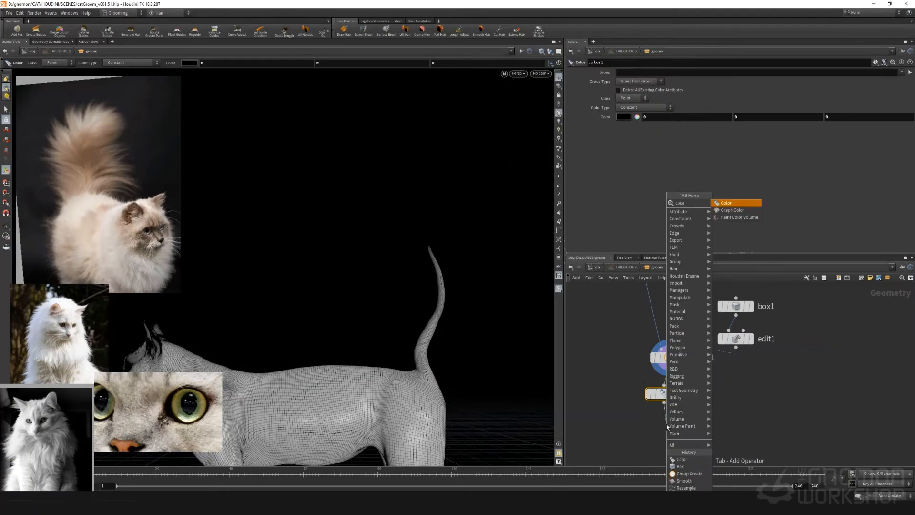
key("Return")
left_click(901, 73)
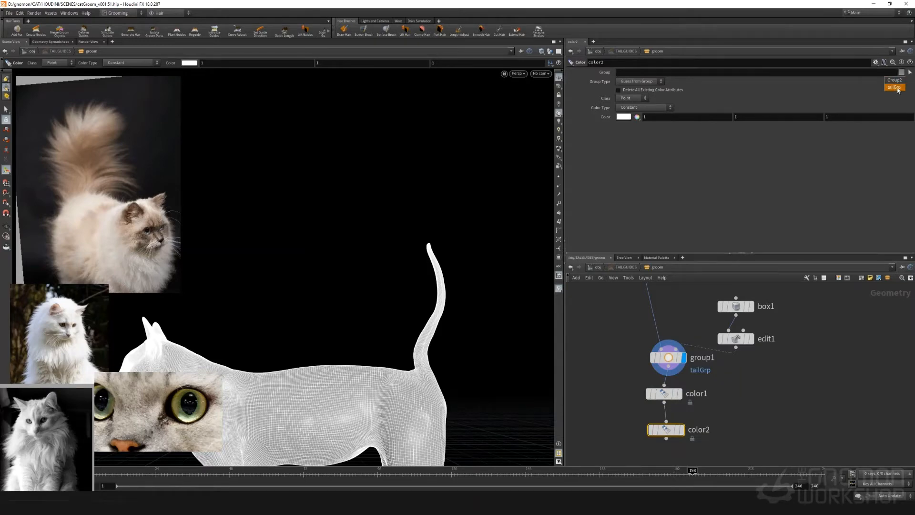
left_click(894, 81)
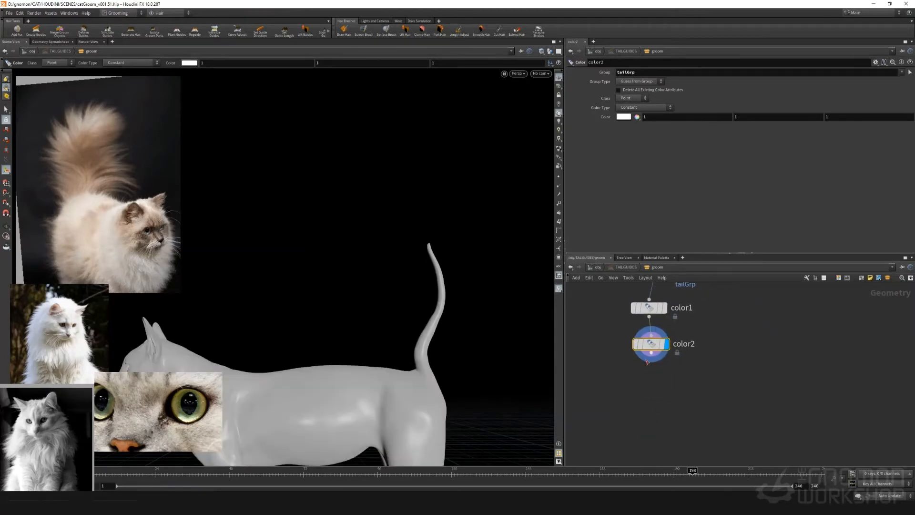
Switch the displayed node from color2 to color1 and inspect the whole cat
key("Escape")
left_click_drag(333, 329, 462, 322)
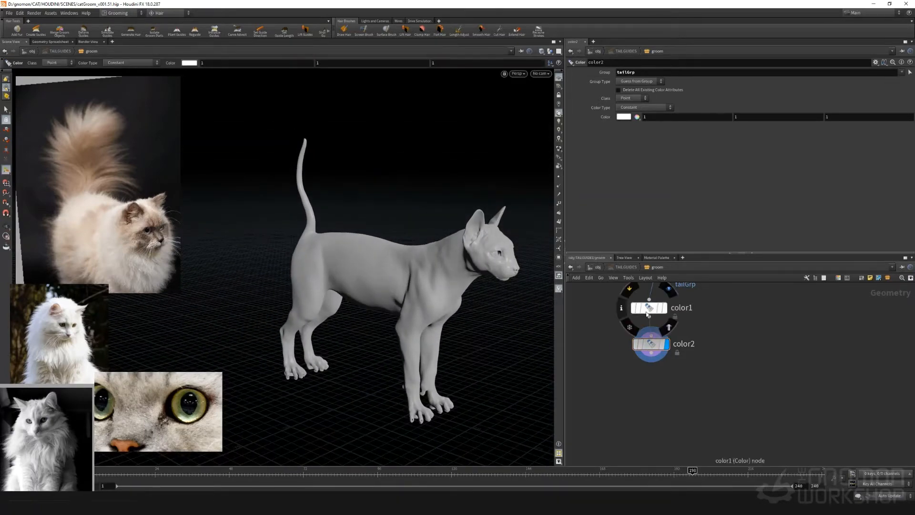
left_click(664, 308)
left_click_drag(424, 303, 415, 307)
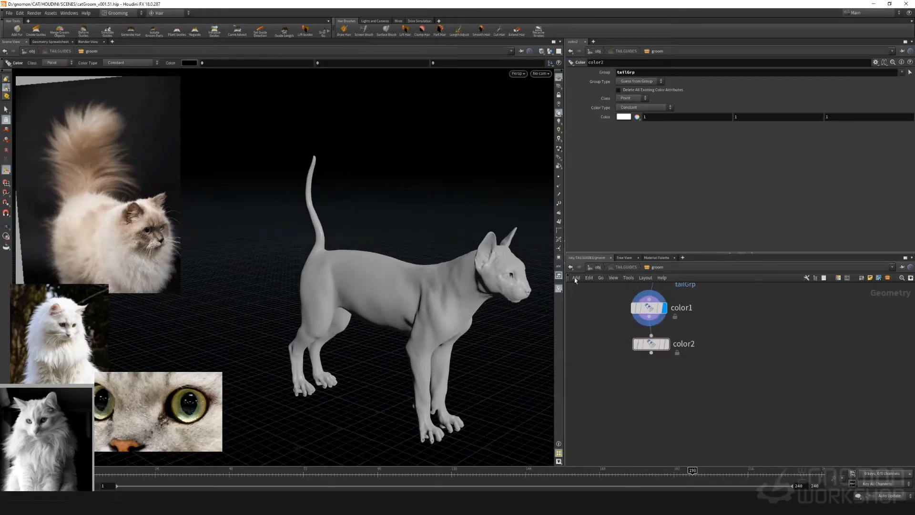
Add an Attribute Wrangle node below color2
key("Tab")
type("a")
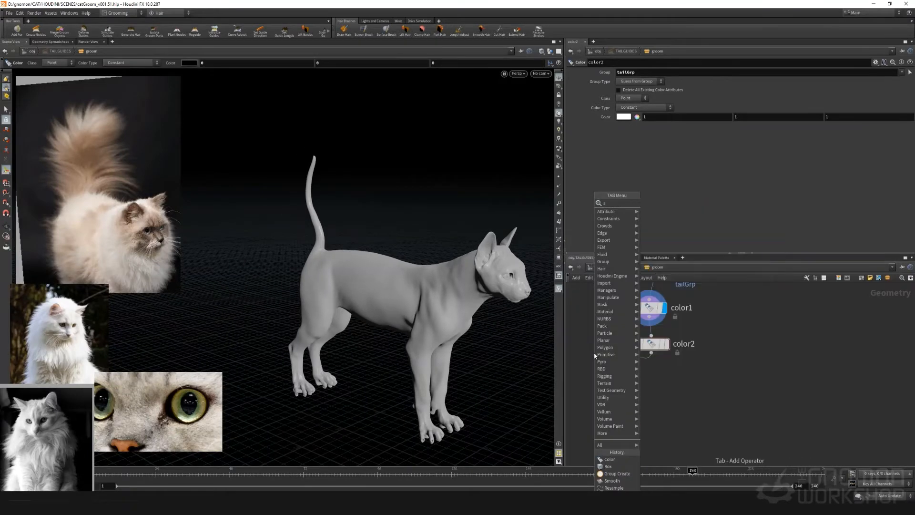
type("ttribwrangle")
key("Return")
key("Return")
left_click(605, 138)
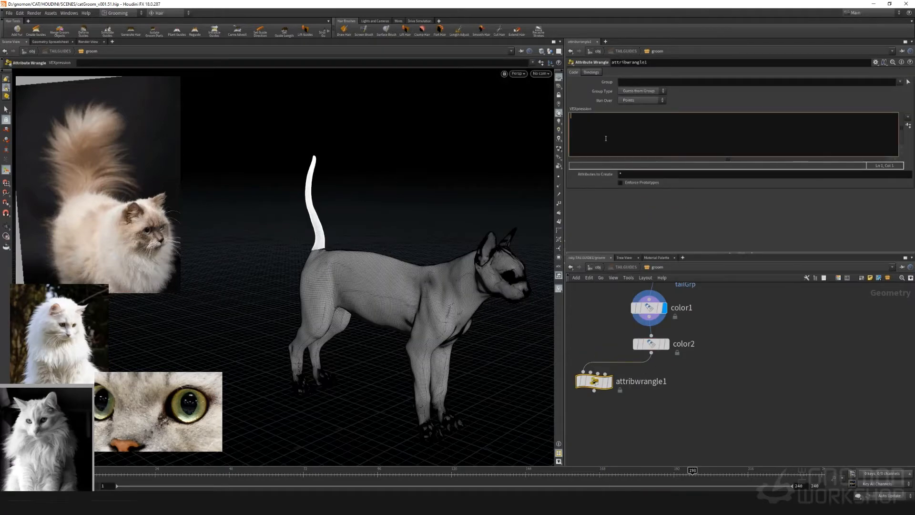
type("f@tailDensity = @Cd.r")
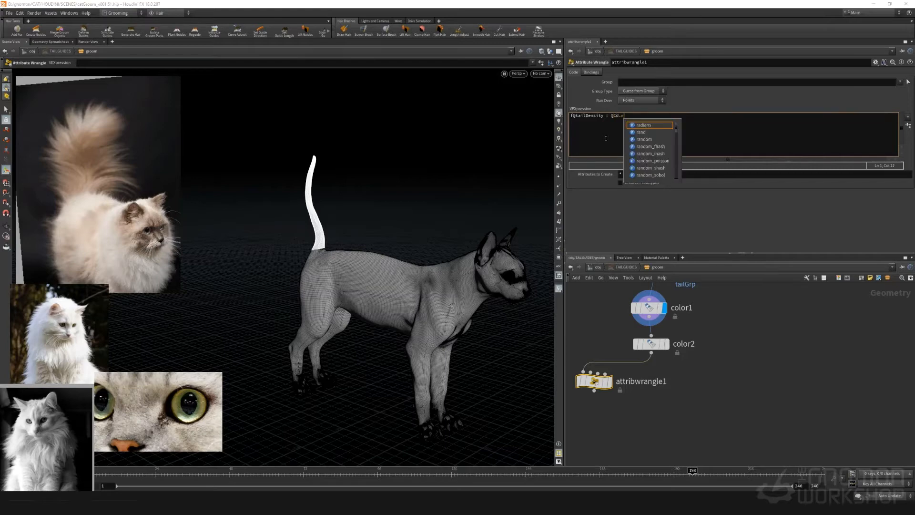
type(";")
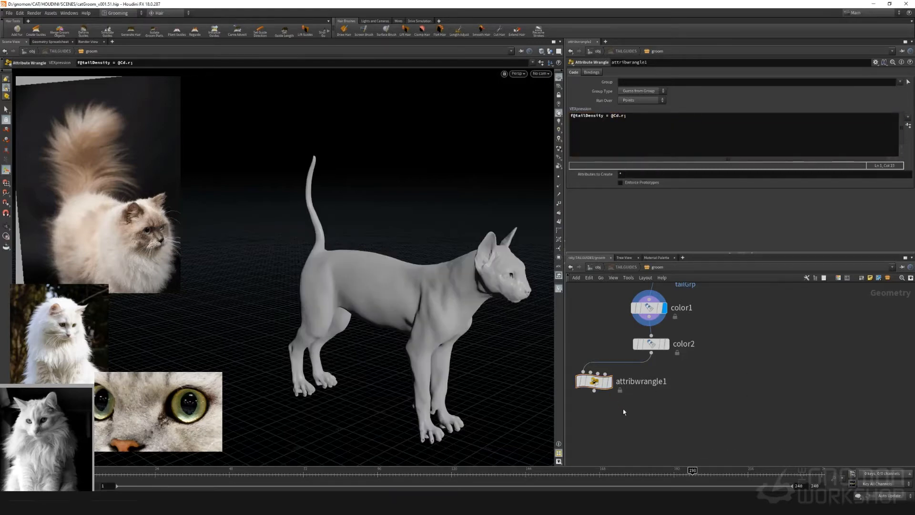
middle_click_drag(622, 408, 658, 355)
scroll(656, 387, "down", 8)
middle_click_drag(643, 401, 651, 380)
scroll(652, 378, "up", 6)
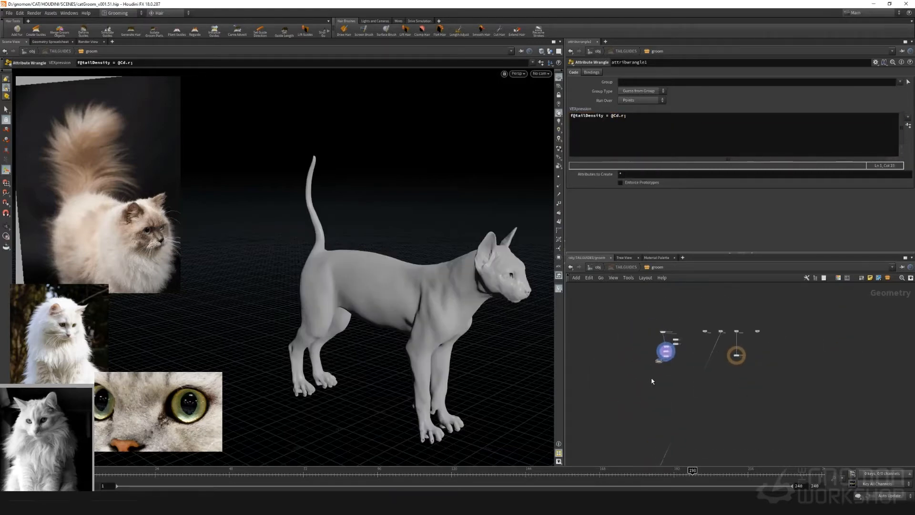
key("Tab")
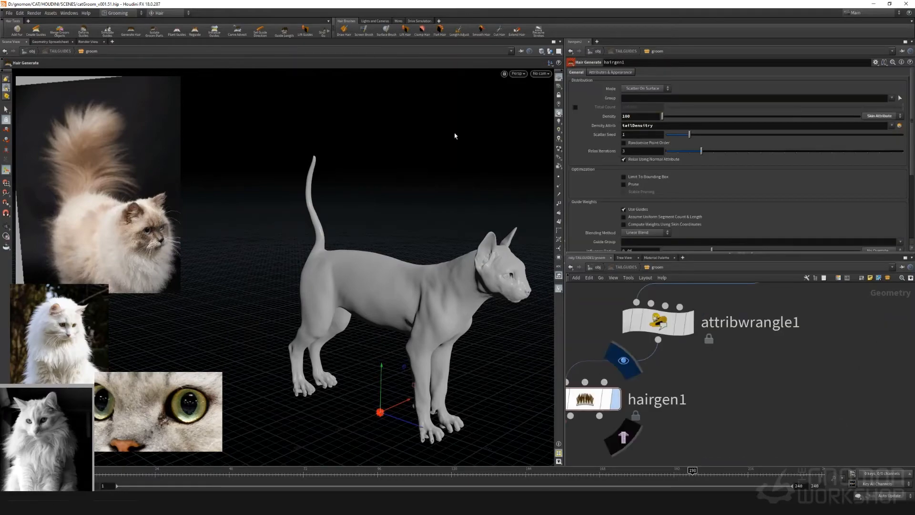
Turn off Use Guides in the guide weights of hairgen1
left_click_drag(300, 247, 545, 289)
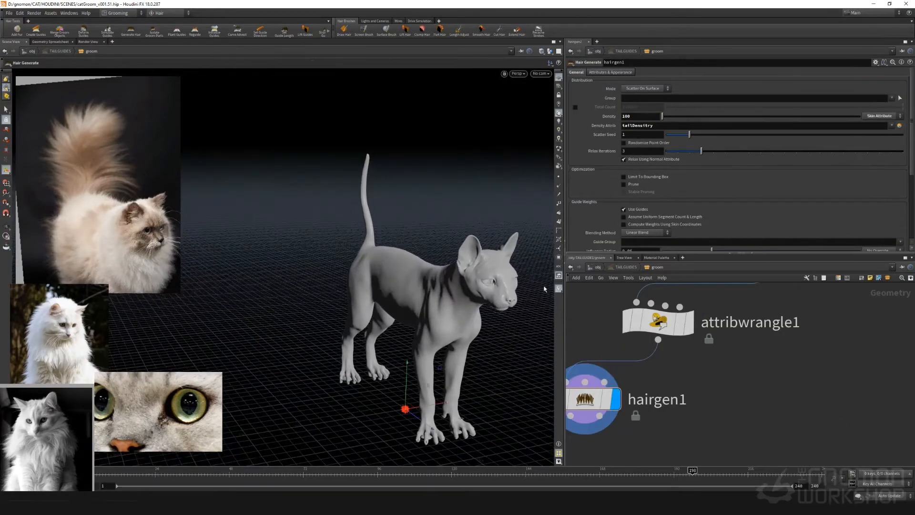
scroll(605, 186, "down", 1)
scroll(604, 186, "down", 5)
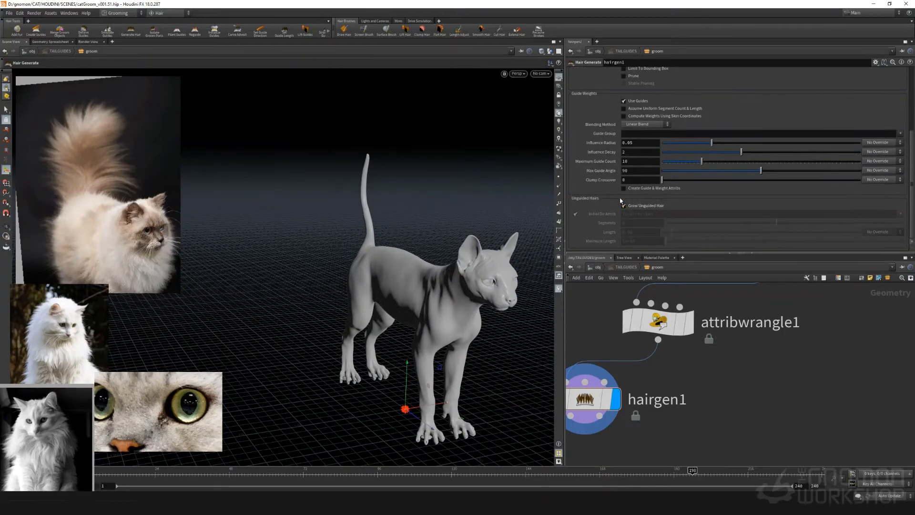
left_click(624, 101)
Select hairgen1, view the cat from the opposite side and query the node's information
middle_click_drag(637, 365, 713, 333)
scroll(713, 333, "down", 2)
left_click(679, 357)
left_click_drag(372, 285, 527, 288, "alt")
left_click_drag(408, 270, 567, 282, "alt")
scroll(772, 313, "down", 1)
middle_click(692, 358)
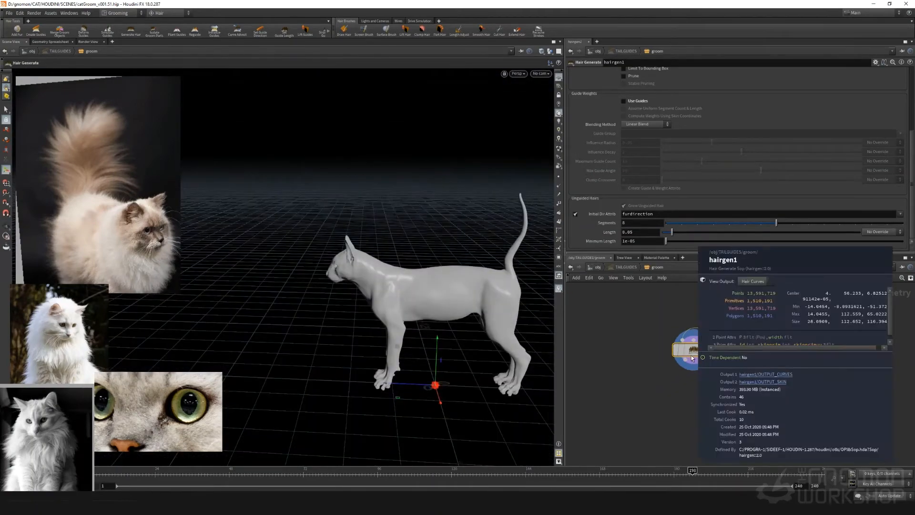
Turn on point display in the viewport and examine the hair distribution around the rump and tail
left_click(559, 177)
left_click_drag(417, 235, 470, 262, "alt")
right_click_drag(470, 262, 533, 232, "alt")
right_click_drag(477, 219, 498, 250, "alt")
scroll(601, 128, "up", 5)
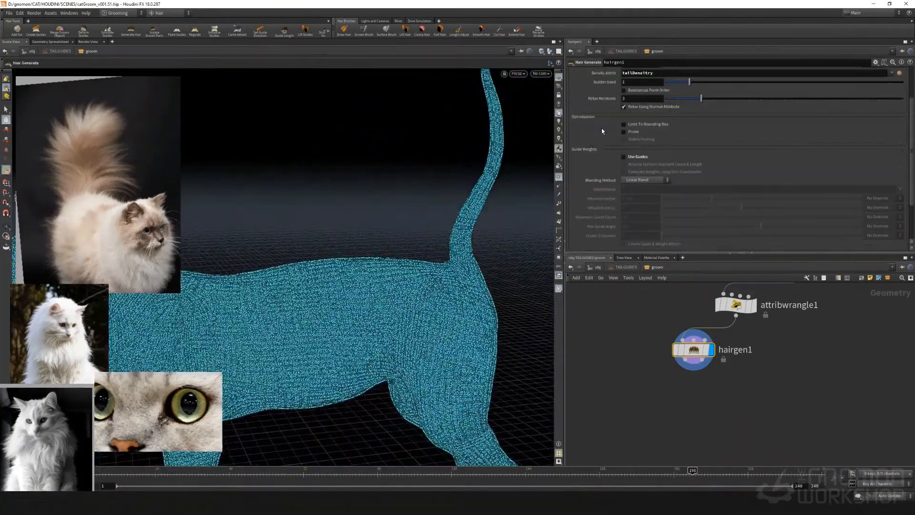
Correct the density attribute of hairgen1 to tailDensity and check the hair on the tail
scroll(572, 190, "down", 3)
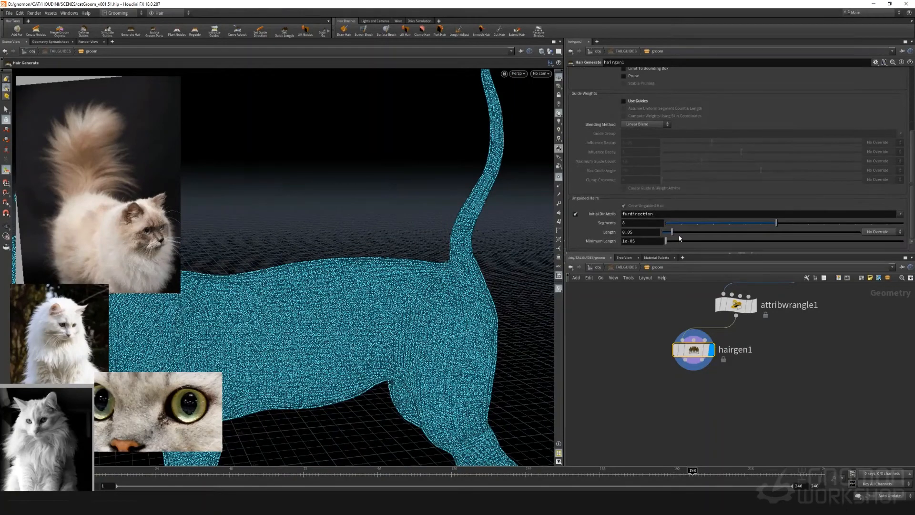
scroll(762, 167, "up", 5)
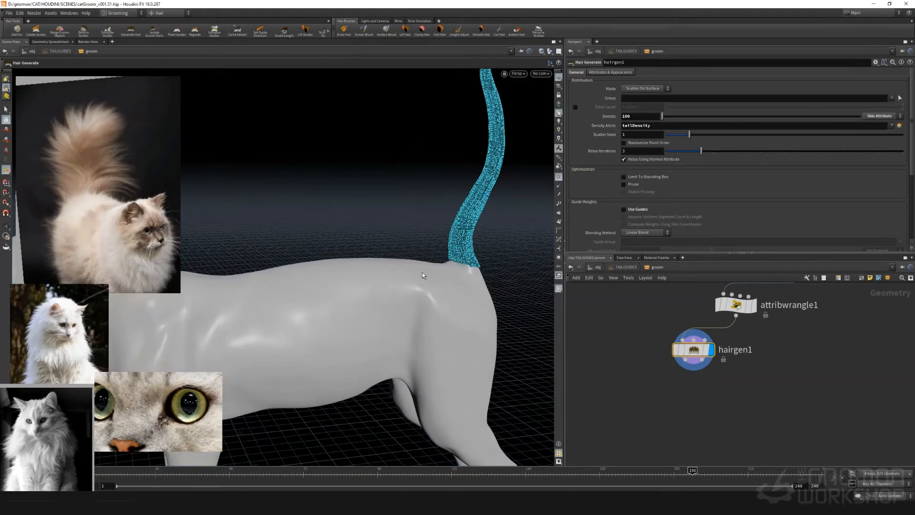
left_click_drag(380, 228, 467, 205, "alt")
Set the unguided hair length of hairgen1 to 20
scroll(605, 194, "down", 5)
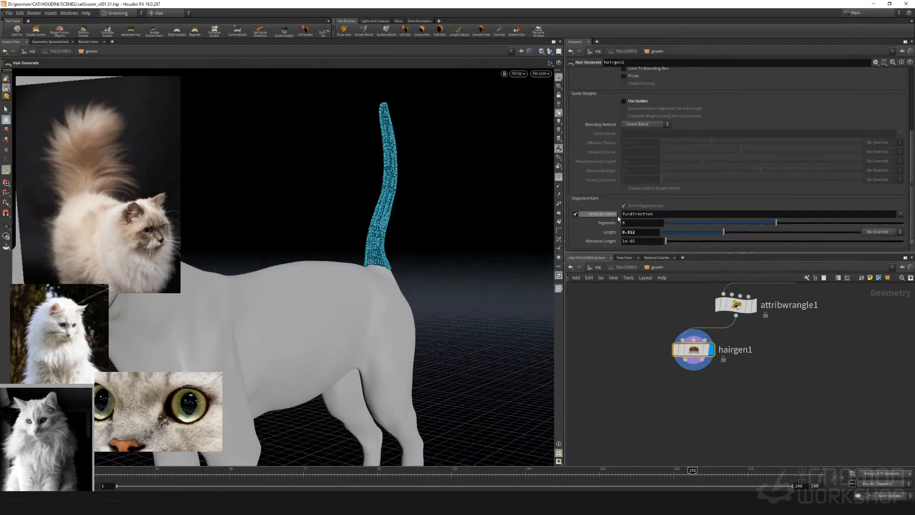
double_click(621, 233)
type("20")
key("Return")
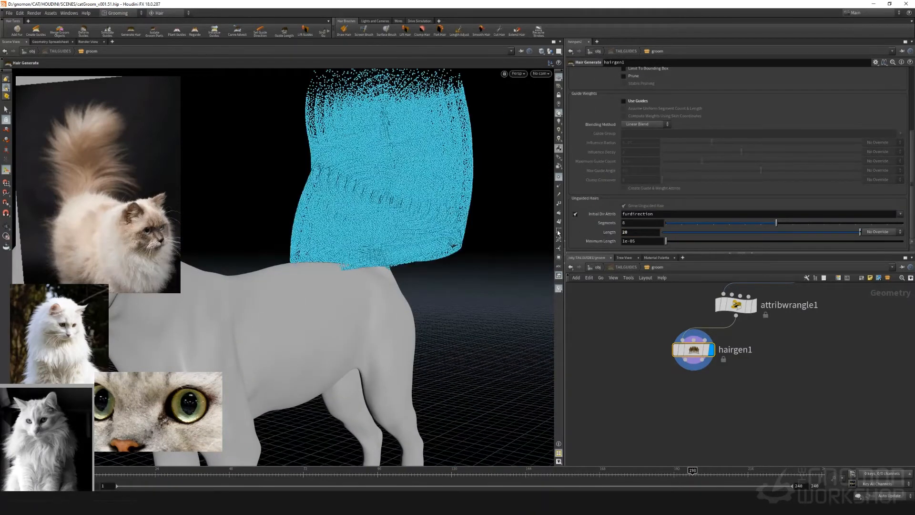
Turn off point display in the viewport and set the hair thickness of hairgen1 to 0.02
left_click(558, 177)
left_click_drag(362, 203, 440, 229, "alt")
scroll(609, 150, "up", 1)
scroll(610, 151, "up", 4)
left_click(610, 72)
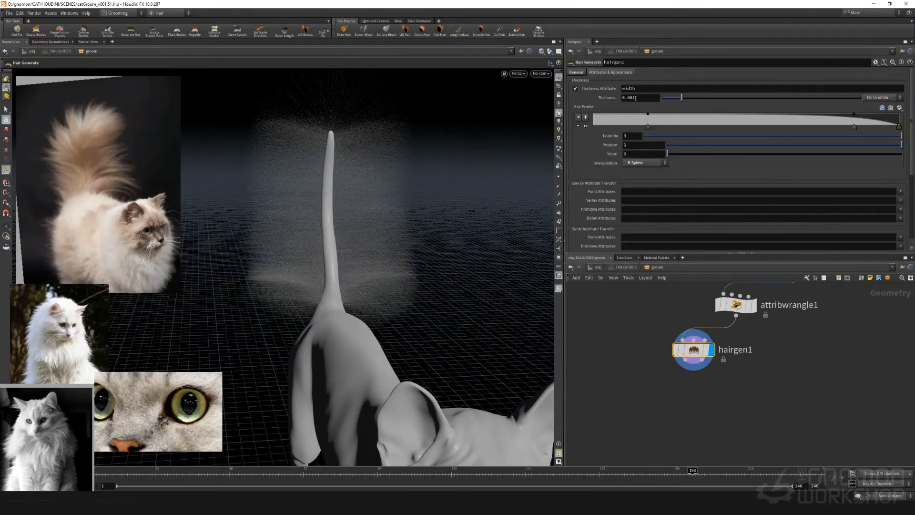
left_click_drag(636, 98, 630, 99)
type("2")
key("Return")
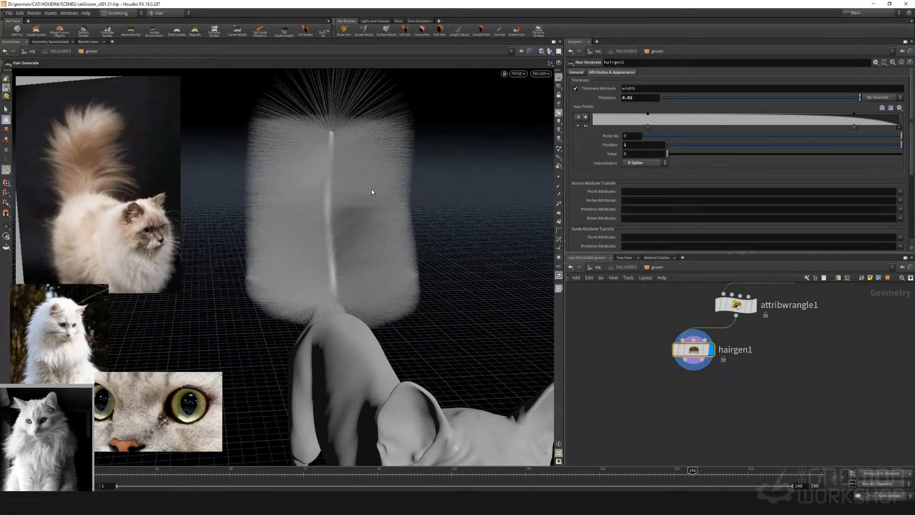
Increase the hair thickness of hairgen1 to 0.04 and check the tail hair from several sides
left_click_drag(372, 192, 384, 249, "alt")
left_click(642, 99)
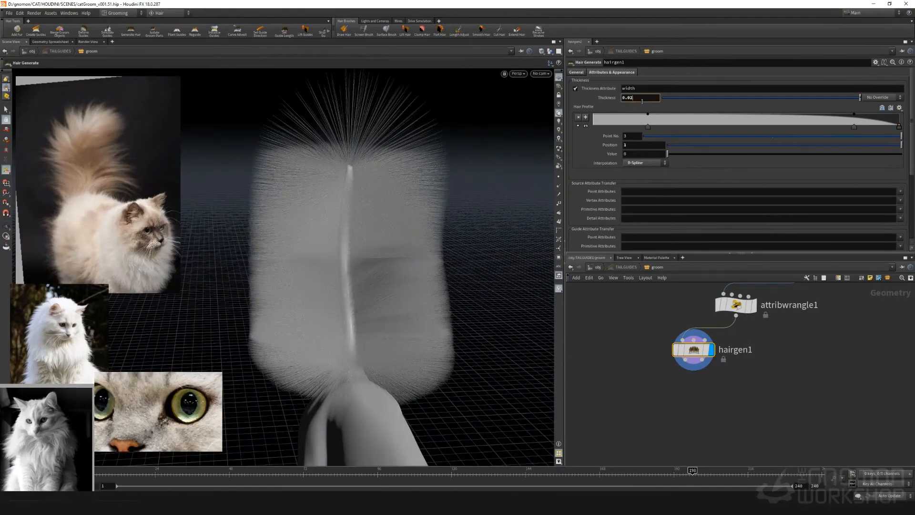
type("4")
key("Return")
left_click_drag(398, 221, 343, 212, "alt")
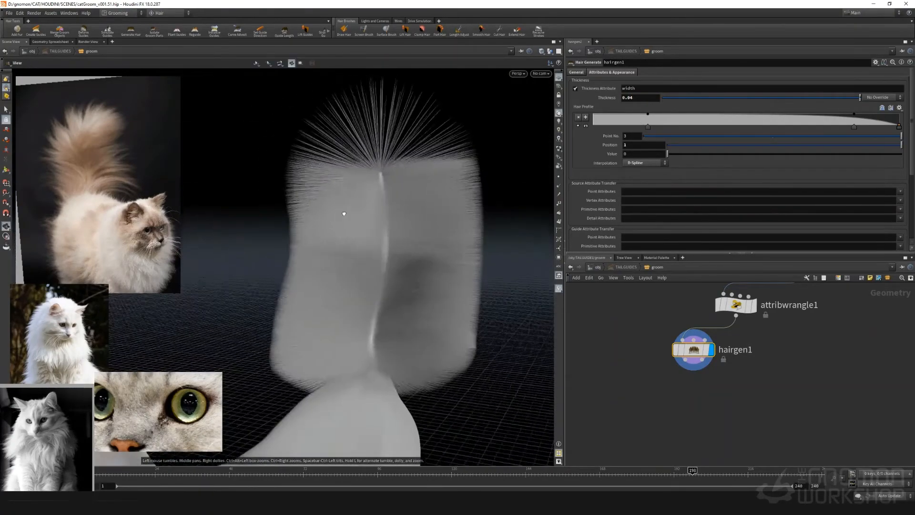
left_click_drag(899, 126, 899, 122)
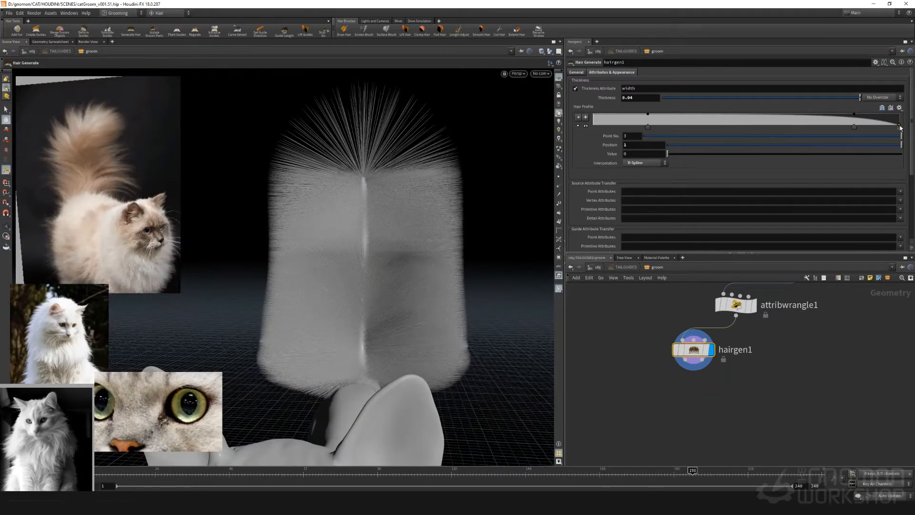
mouse_move(510, 258)
left_mouse_down("alt")
mouse_move(521, 247)
mouse_move(495, 252)
mouse_move(515, 249)
left_mouse_up("alt")
Try the Per Point distribution mode on hairgen1 and inspect the tail
left_click(576, 72)
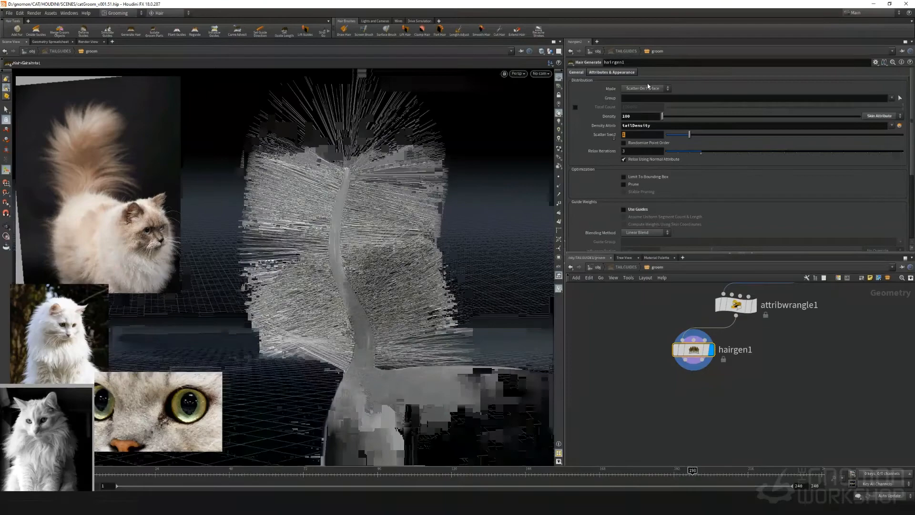
left_click(643, 89)
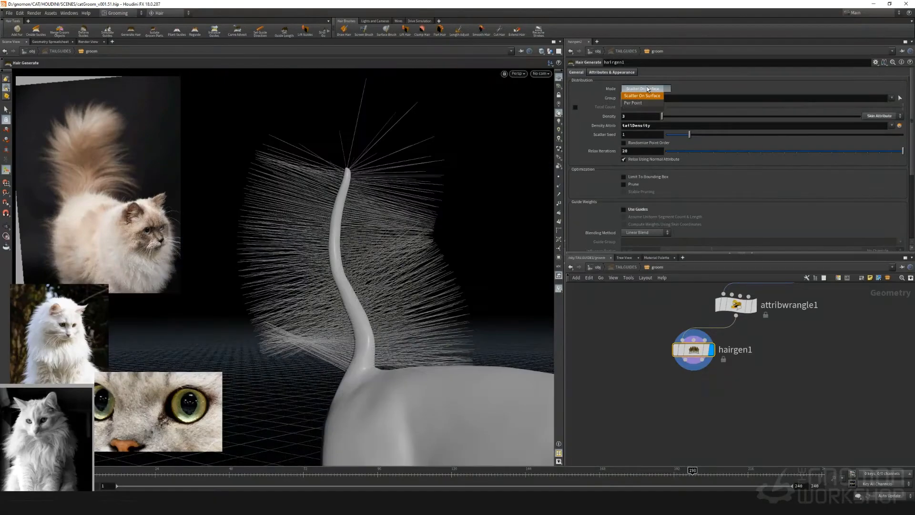
left_click(641, 101)
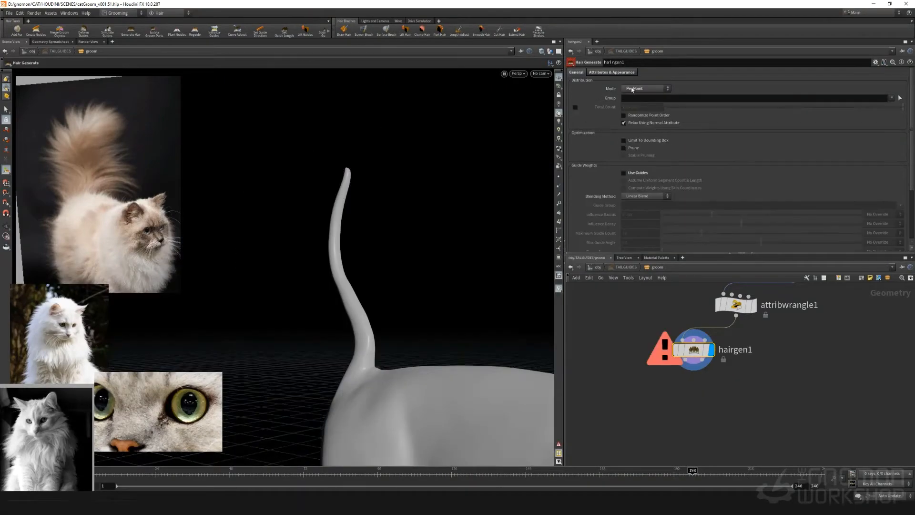
left_click_drag(352, 238, 658, 214, "alt")
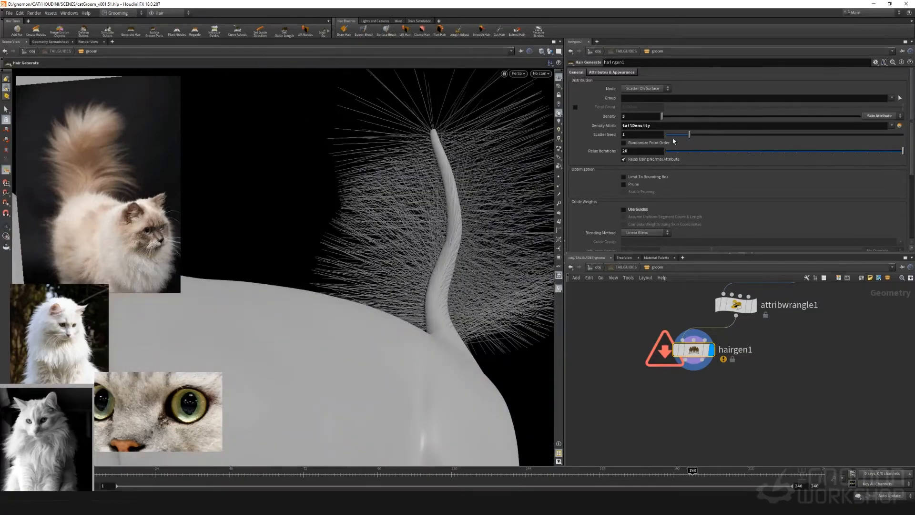
Set the density of hairgen1 to 1 and adjust the scatter seed to 1.6
left_click_drag(689, 135, 741, 135)
left_click_drag(481, 258, 396, 267, "alt")
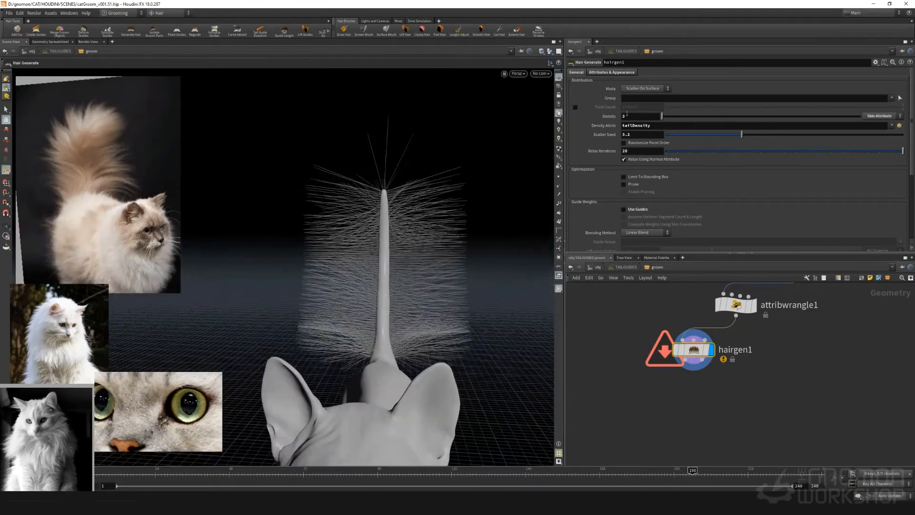
left_click_drag(628, 115, 606, 122)
key("Return")
left_click_drag(353, 255, 419, 235, "alt")
left_click_drag(704, 137, 695, 138)
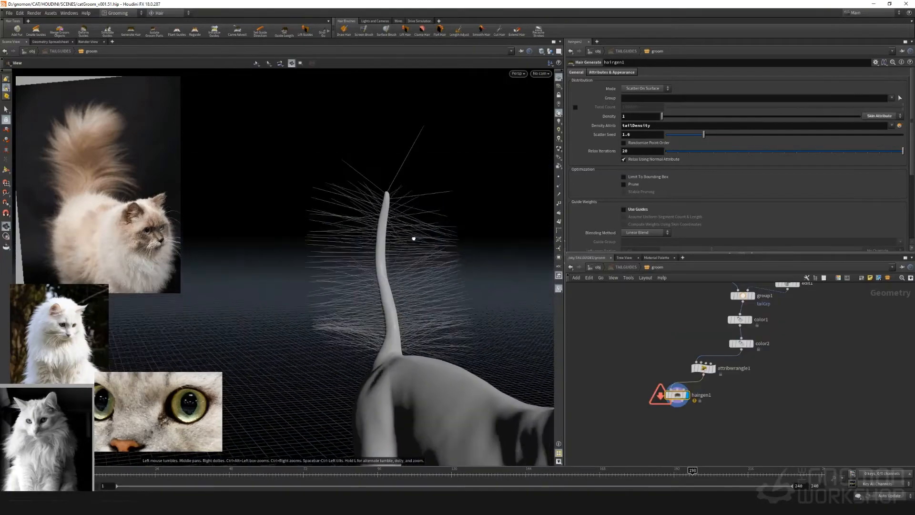
left_click_drag(408, 235, 368, 235)
Overlay the fluffy-tailed cat reference on the viewport, enlarged and semi-transparent, and align its tail with the model's tail
left_click_drag(101, 184, 359, 263)
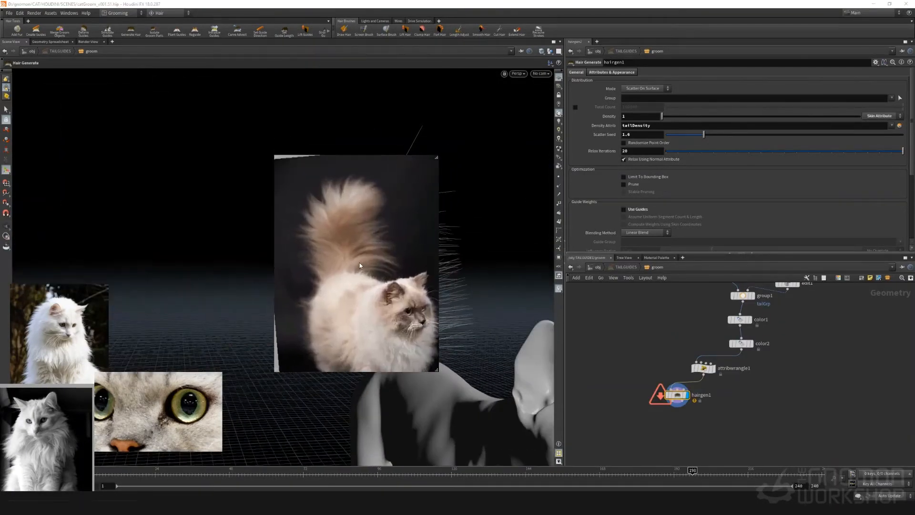
scroll(357, 256, "up", 4)
scroll(361, 288, "down", 5)
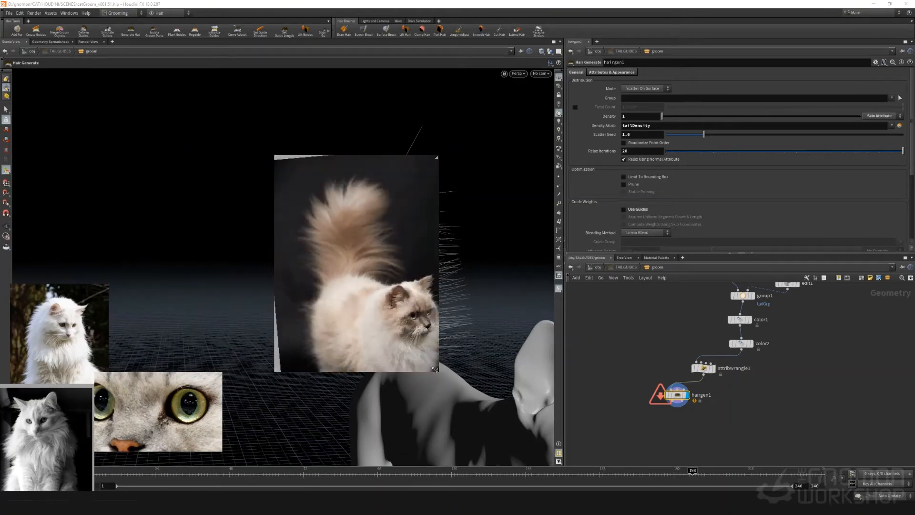
left_click_drag(436, 370, 533, 467)
scroll(385, 268, "up", 3)
left_click_drag(389, 251, 371, 196)
middle_click_drag(383, 202, 417, 263)
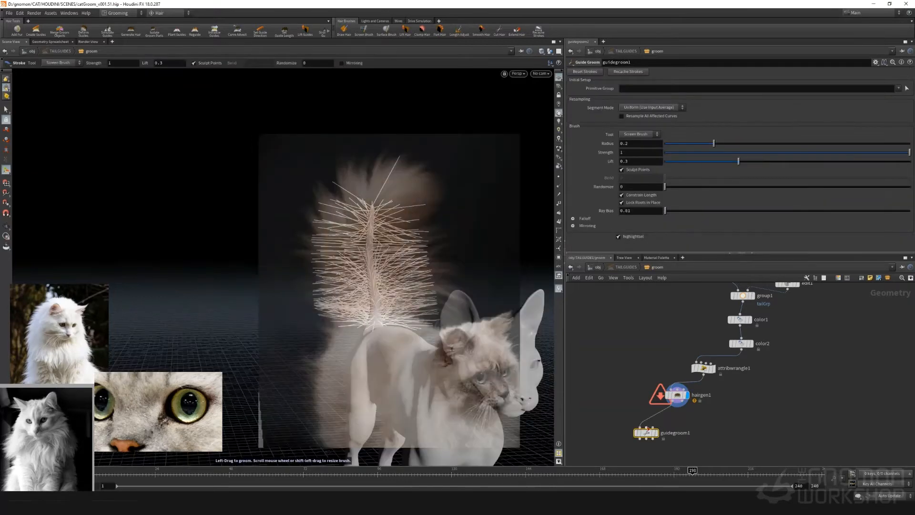
Display guidegroom1 and wire the output of attribwrangle1 into it
left_click(659, 434)
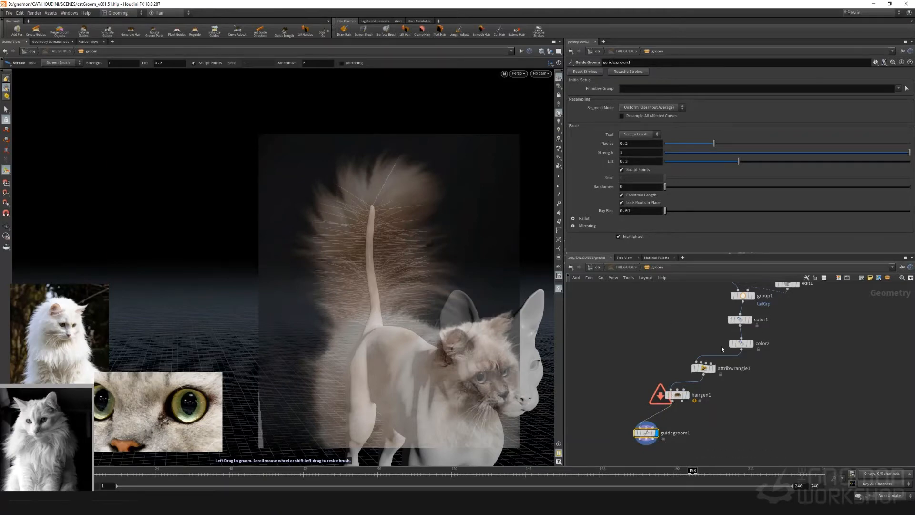
middle_click_drag(691, 385, 691, 391)
left_click_drag(704, 381, 646, 434)
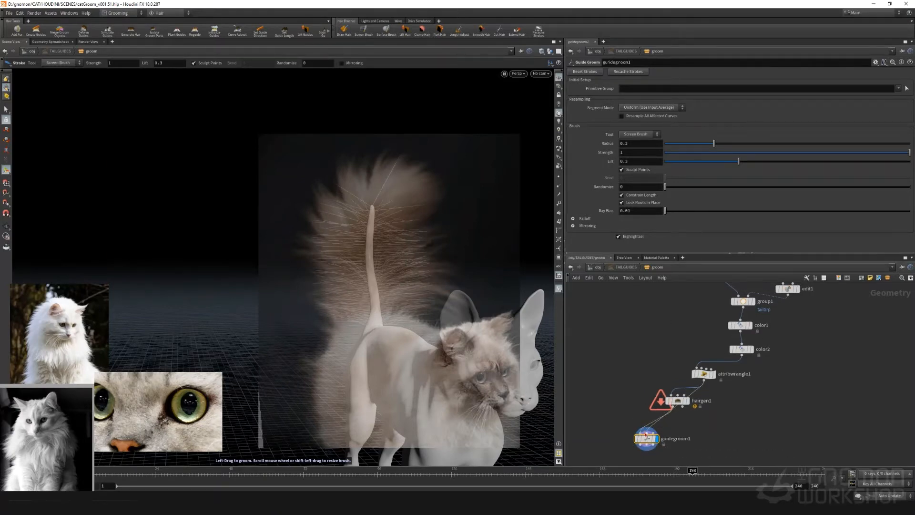
Lock the reference images in Kuadro and limit guidegroom1's primitive group to the guides around the tail tip
left_click(907, 88)
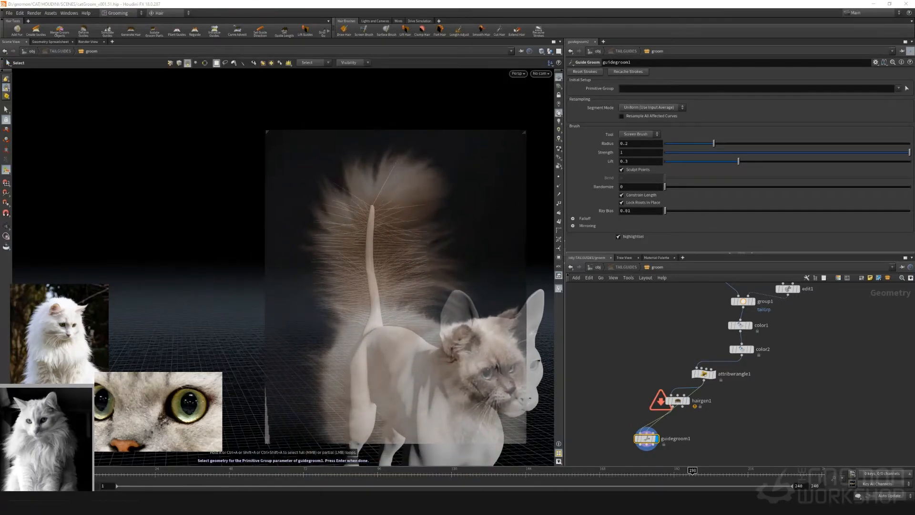
left_click(829, 506)
right_click(852, 480)
mouse_move(872, 463)
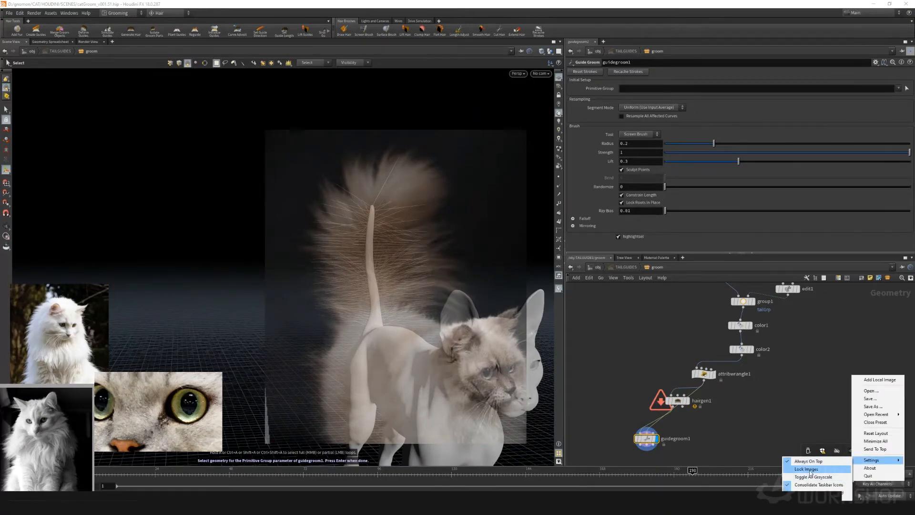
left_click(810, 470)
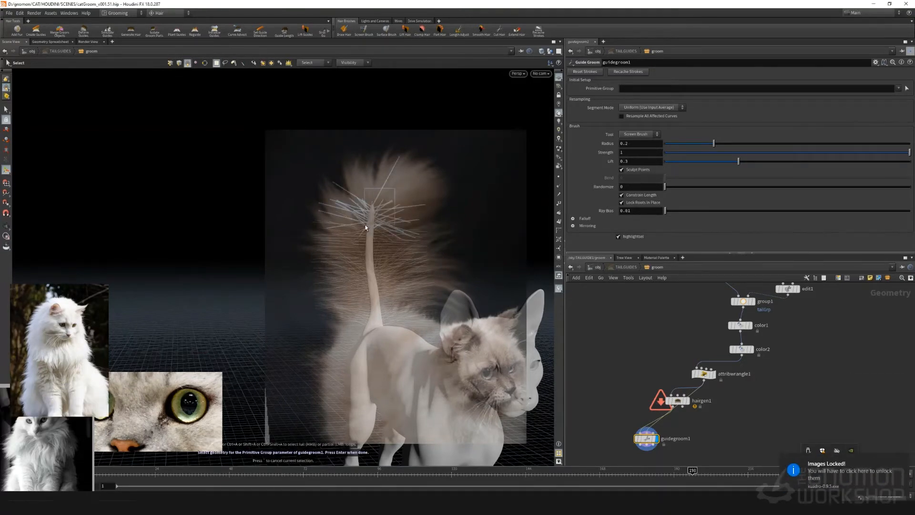
key("Return")
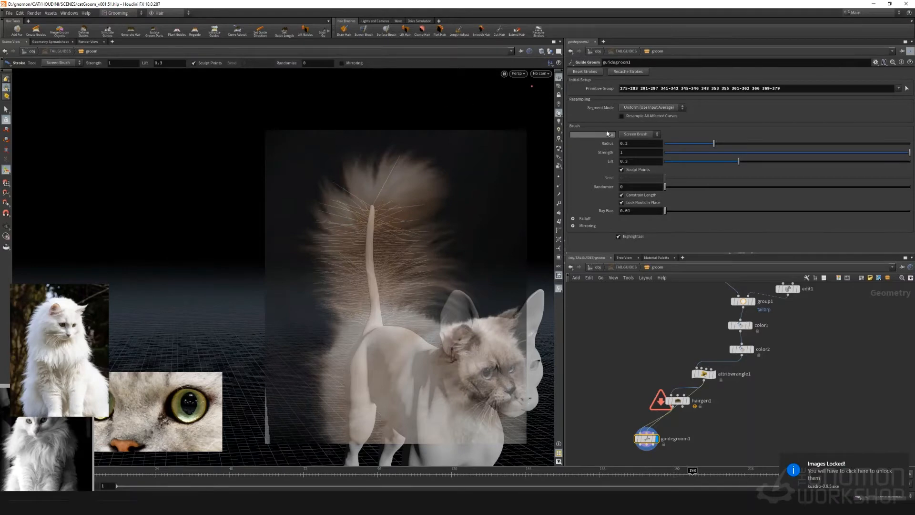
Comb the tail-tip guides into a fan with a large Screen Brush, following the overlaid reference
left_click(630, 135)
left_click(633, 144)
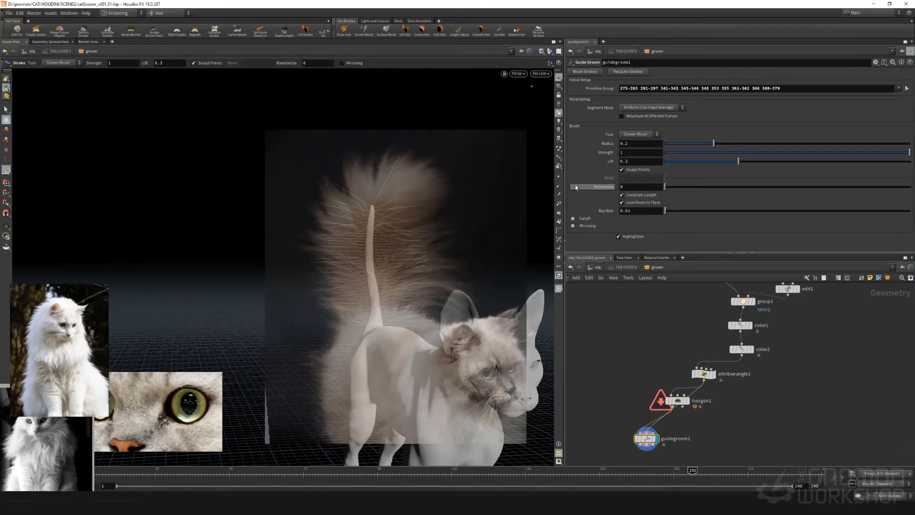
left_click_drag(371, 217, 510, 194, "shift")
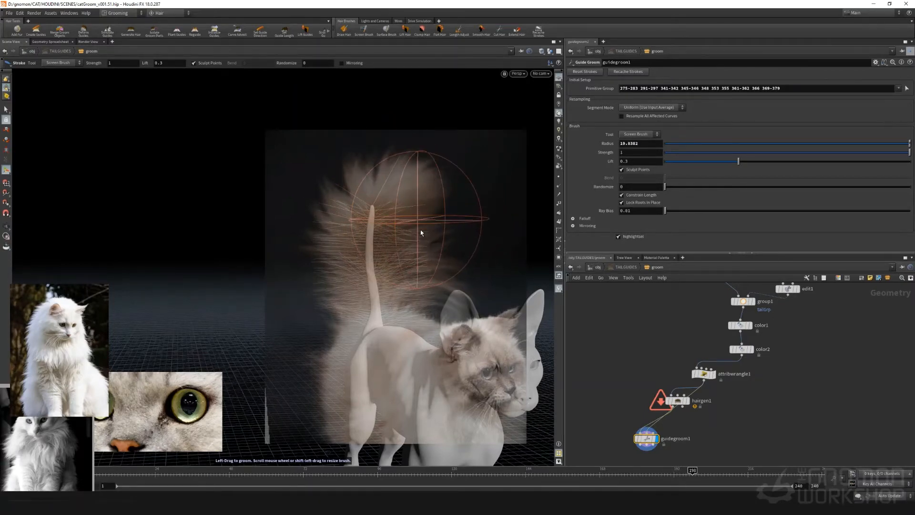
mouse_move(423, 232)
left_mouse_down()
mouse_move(410, 210)
mouse_move(460, 167)
left_mouse_up()
mouse_move(327, 273)
left_mouse_down()
mouse_move(395, 145)
mouse_move(436, 185)
mouse_move(273, 193)
mouse_move(456, 178)
mouse_move(306, 204)
mouse_move(309, 172)
left_mouse_up()
scroll(274, 193, "down", 5)
mouse_move(376, 205)
left_mouse_down()
mouse_move(413, 139)
mouse_move(367, 155)
mouse_move(424, 186)
mouse_move(333, 184)
left_mouse_up()
scroll(382, 148, "down", 9)
left_click_drag(329, 183, 388, 187, "alt")
mouse_move(345, 212)
left_mouse_down("alt")
mouse_move(337, 278)
mouse_move(327, 225)
mouse_move(401, 210)
mouse_move(404, 276)
mouse_move(337, 253)
mouse_move(329, 238)
left_mouse_up("alt")
Trim the overlong guides around the tail tip with Cut Hair and brush them again with the Screen Brush
left_click(499, 31)
scroll(461, 145, "down", 8)
left_click_drag(462, 152, 456, 288)
mouse_move(487, 232)
left_mouse_down("alt")
mouse_move(426, 263)
mouse_move(405, 238)
left_mouse_up("alt")
left_click(364, 31)
mouse_move(429, 245)
left_mouse_down()
mouse_move(453, 239)
mouse_move(474, 251)
left_mouse_up()
Turn off Constrain Length and comb the upper tail guides outward to the silhouette of the reference
left_click(499, 31)
left_click(640, 134)
left_click(639, 155)
mouse_move(420, 205)
left_mouse_down("alt")
mouse_move(408, 210)
mouse_move(327, 167)
mouse_move(335, 210)
mouse_move(352, 212)
left_mouse_up("alt")
left_click(621, 195)
mouse_move(341, 228)
left_mouse_down()
mouse_move(317, 219)
mouse_move(386, 236)
mouse_move(381, 224)
left_mouse_up()
left_click_drag(328, 238, 313, 267)
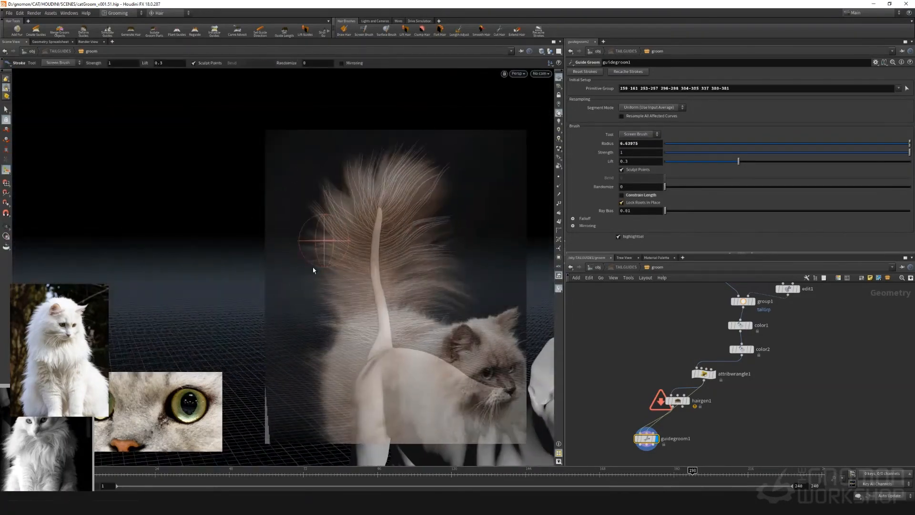
Move the reference photo beside the tail and trim the tail guides with the Cut tool
left_click(499, 31)
left_click_drag(342, 293, 53, 249)
mouse_move(405, 253)
left_mouse_down("alt")
mouse_move(485, 253)
mouse_move(326, 316)
mouse_move(381, 329)
left_mouse_up("alt")
left_click(364, 31)
left_click(499, 31)
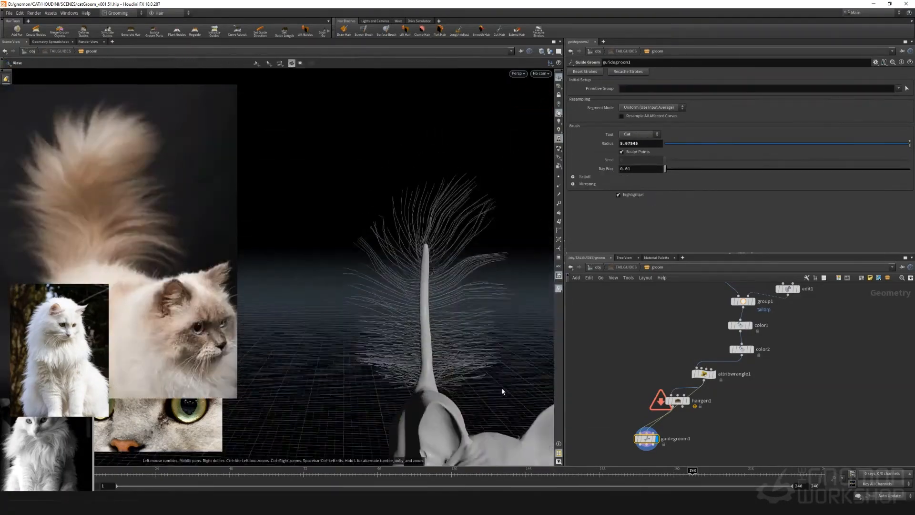
left_click_drag(502, 391, 429, 334, "alt")
Shape the guides along the middle of the tail with the Screen Brush and reposition the reference photo
left_click(640, 134)
left_click(636, 141)
left_click_drag(429, 286, 500, 296, "alt")
left_click(639, 134)
left_click(636, 141)
left_click_drag(133, 236, 176, 244)
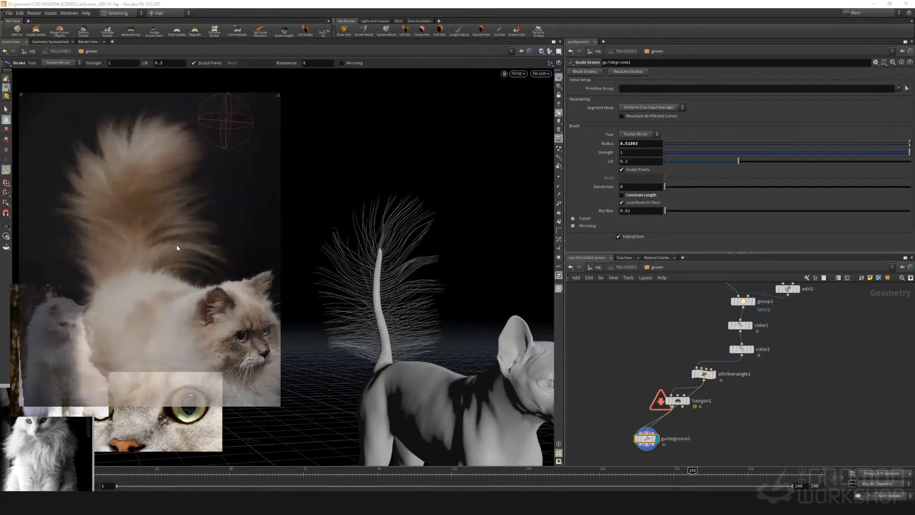
Limit grooming to guides on the tail's rear side and comb them outward with the Screen Brush
left_click_drag(405, 329, 441, 300)
mouse_move(477, 291)
left_mouse_down("alt")
mouse_move(375, 286)
mouse_move(382, 313)
mouse_move(445, 316)
mouse_move(454, 333)
mouse_move(380, 307)
left_mouse_up("alt")
left_click_drag(441, 315, 486, 317)
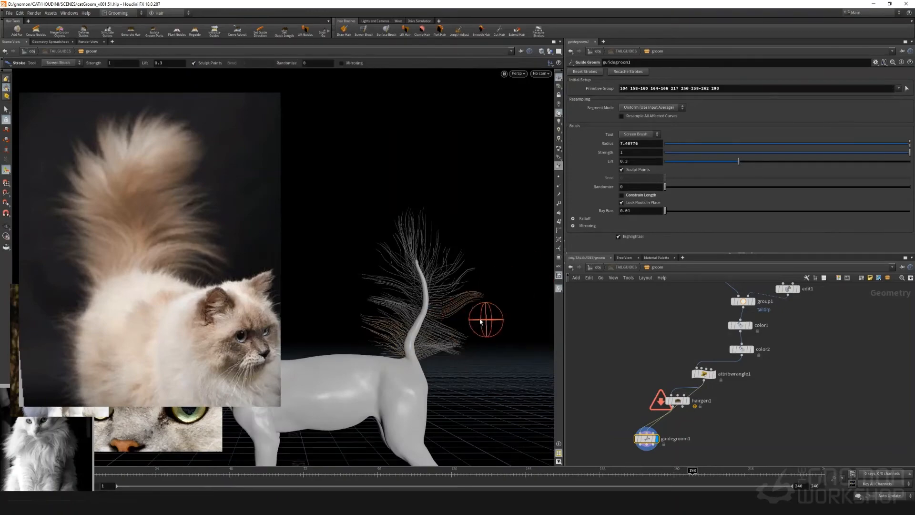
Refine the guides near the tail's base, switching between the grooming brush tools
left_click(639, 134)
left_click(630, 190)
left_click(640, 134)
left_click(636, 141)
mouse_move(352, 329)
left_mouse_down("alt")
mouse_move(443, 337)
mouse_move(414, 343)
left_mouse_up("alt")
left_click(639, 134)
left_click_drag(387, 373, 414, 364, "alt")
left_click(639, 133)
Place a second Hair Generate node, hairgen2, below guidegroom1, fed by guidegroom1's outputs, and inspect its tail hair
key("Tab")
left_click(645, 376)
scroll(645, 381, "up", 5)
left_click_drag(388, 403, 395, 398, "alt")
scroll(621, 130, "down", 5)
scroll(620, 129, "up", 6)
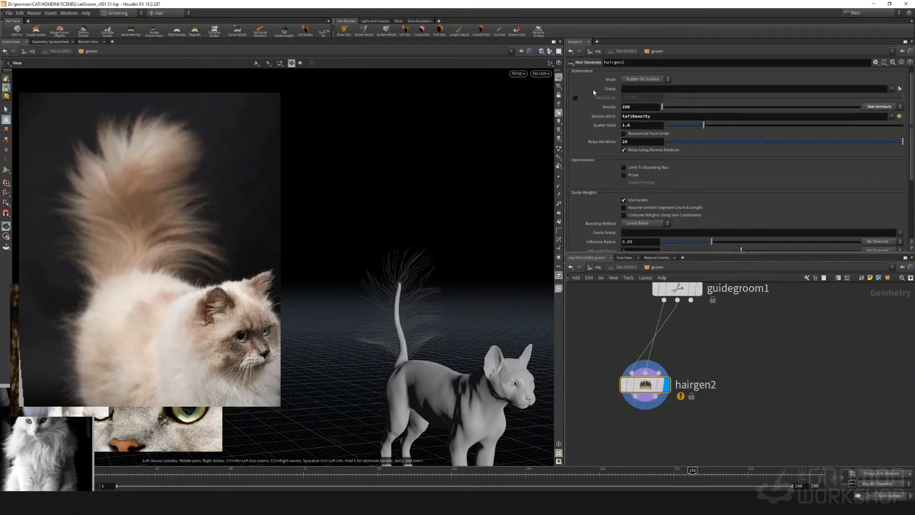
Set the guide influence radius of hairgen2 to 1 and check the filled-in tail
scroll(399, 330, "up", 8)
scroll(592, 202, "down", 3)
scroll(592, 191, "down", 3)
left_click_drag(640, 158, 588, 160)
type("1")
key("Return")
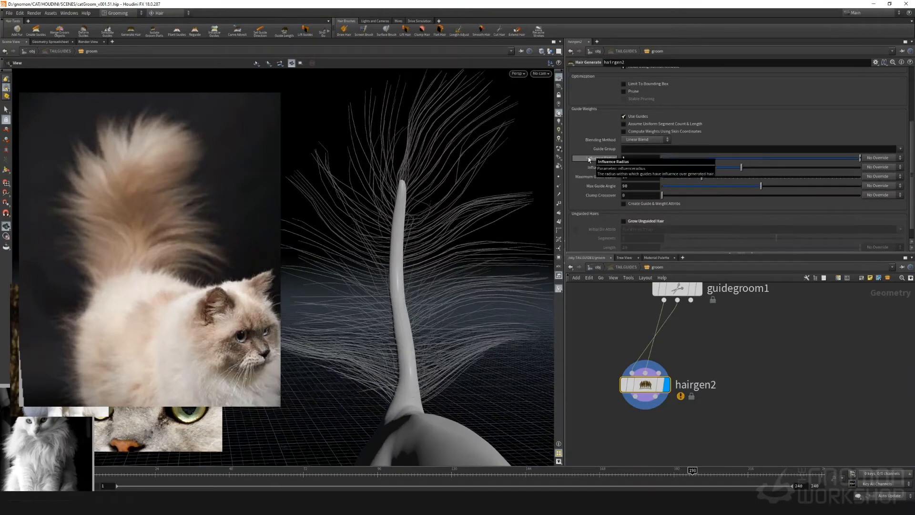
left_click_drag(431, 216, 435, 267, "alt")
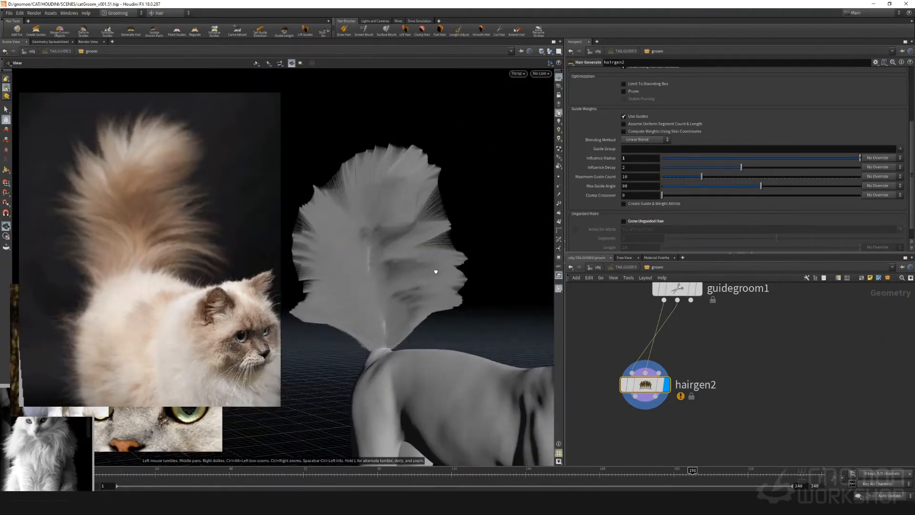
Set hairgen2's influence decay to 4.44, maximum guide angle to 180 and influence radius to 2
mouse_move(741, 167)
left_mouse_down()
mouse_move(675, 167)
mouse_move(733, 168)
left_mouse_up()
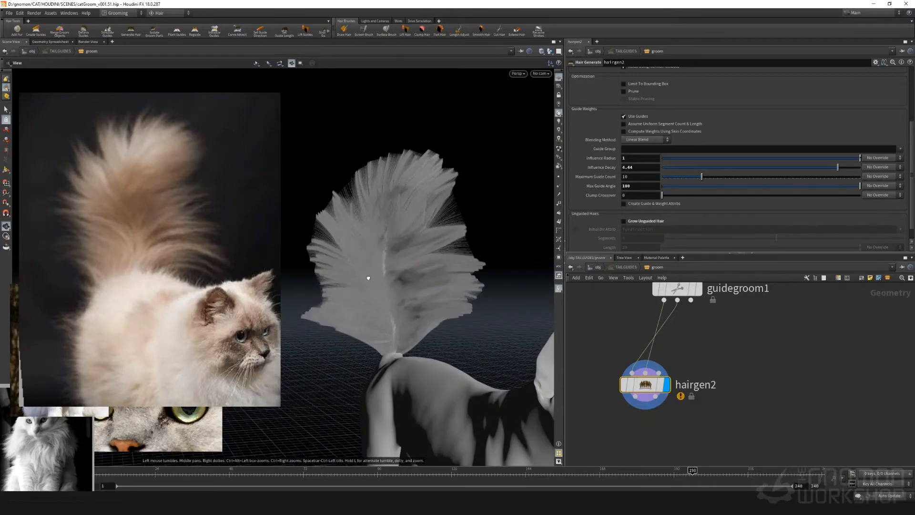
mouse_move(367, 277)
left_mouse_down()
mouse_move(374, 239)
mouse_move(483, 225)
mouse_move(417, 274)
mouse_move(369, 257)
mouse_move(355, 267)
left_mouse_up()
left_click_drag(632, 159, 600, 152)
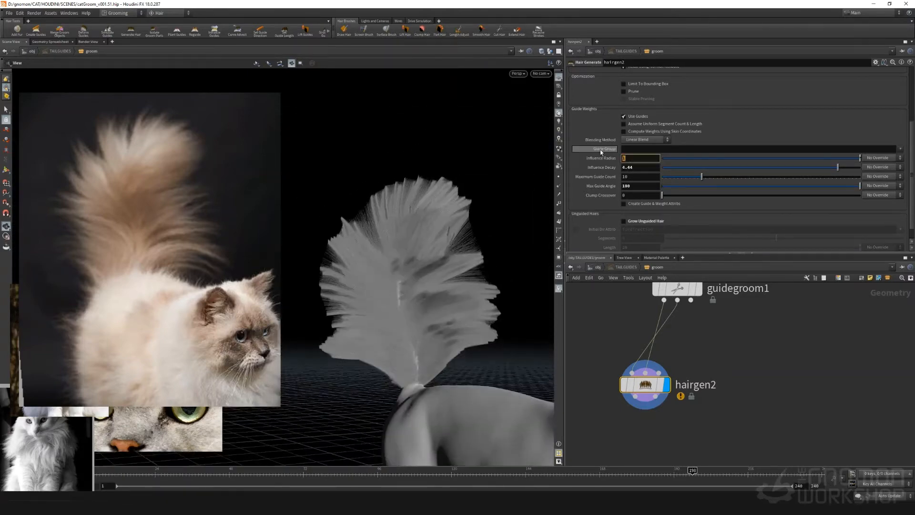
type("2")
key("Return")
left_click_drag(485, 256, 485, 320)
Switch the scene's cooking from automatic to manual update
middle_click_drag(614, 303, 619, 389)
right_click_drag(620, 388, 629, 355)
scroll(629, 356, "down", 4)
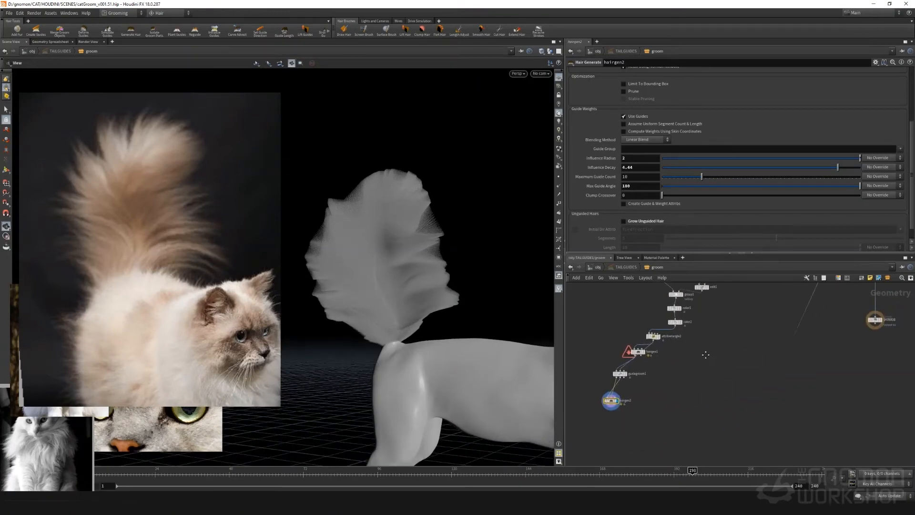
scroll(659, 361, "up", 2)
middle_click_drag(706, 356, 719, 373)
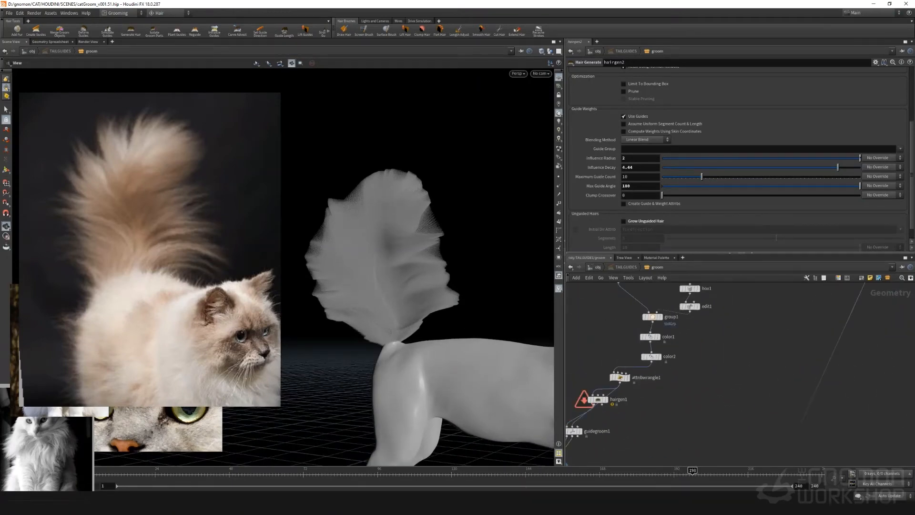
left_click(891, 498)
left_click(889, 494)
Place an Attribute Blur node below color2, beside attribwrangle1, in the tail groom network
scroll(684, 390, "up", 3)
left_click_drag(710, 355, 709, 348)
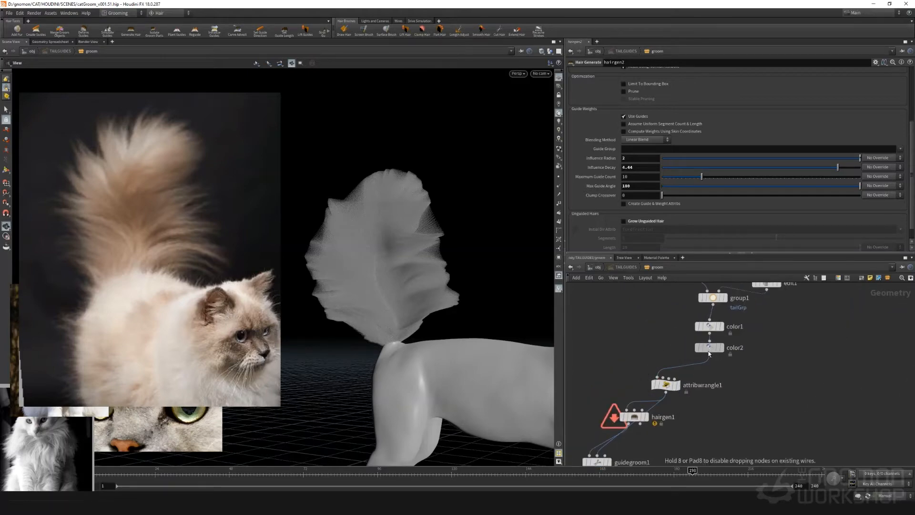
left_click(670, 388)
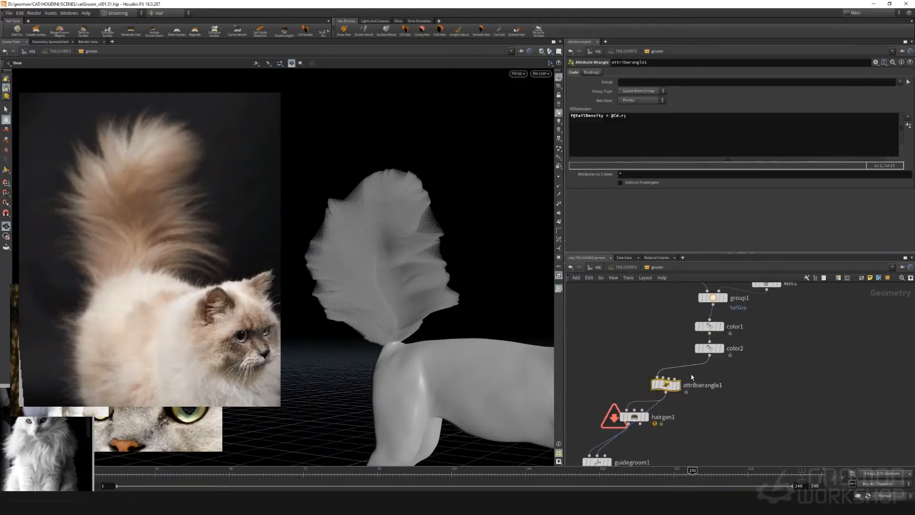
key("Tab")
type("a")
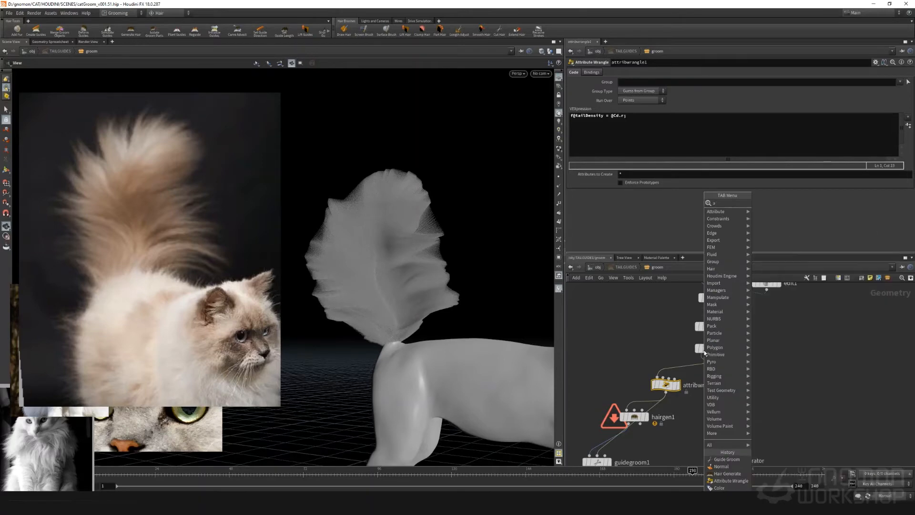
type("ttribb")
key("Return")
left_click(703, 376)
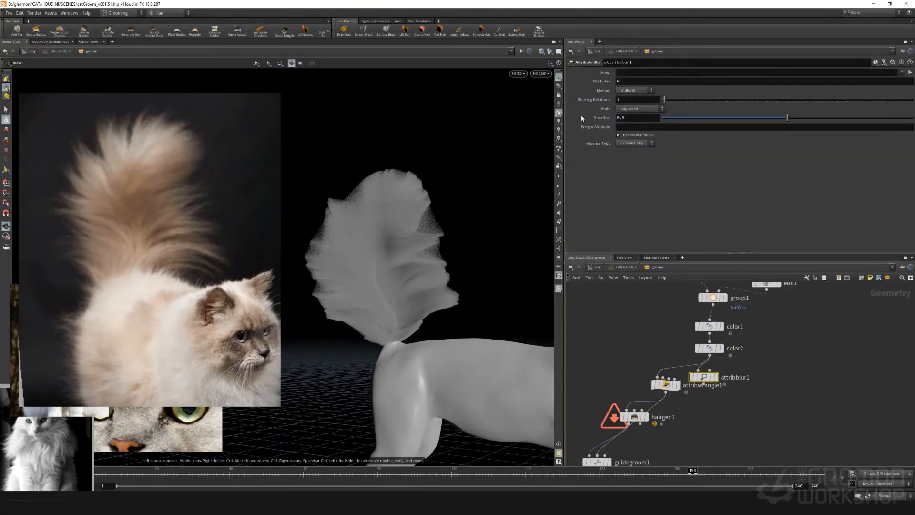
Set the new blur to work on the Cd attribute with 50 blurring iterations and wire it into attribwrangle1
left_click_drag(608, 77, 609, 75)
type("Cd")
key("Return")
left_click_drag(704, 384, 658, 377)
type("50")
key("Return")
Switch the scene's cooking back to Auto Update and inspect the tail hair from another side
middle_click_drag(721, 408, 781, 329)
left_click(882, 495)
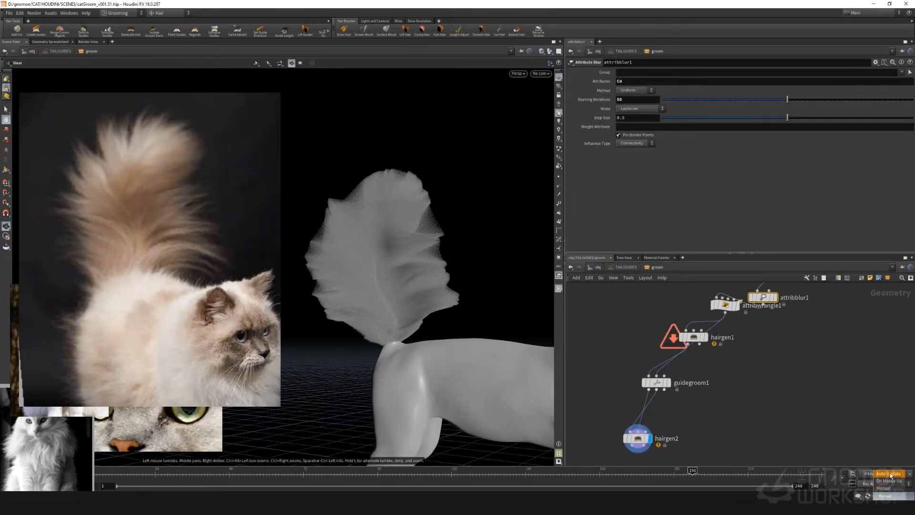
left_click(889, 474)
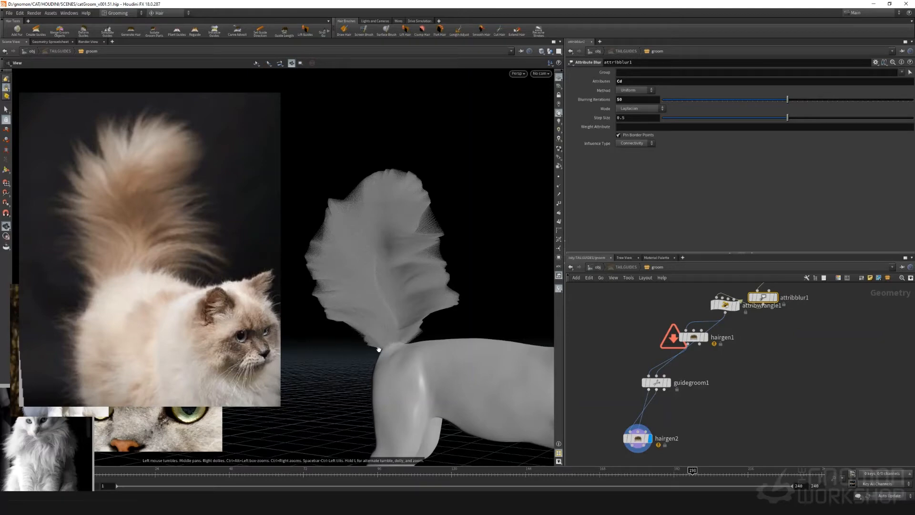
left_click_drag(466, 237, 560, 181)
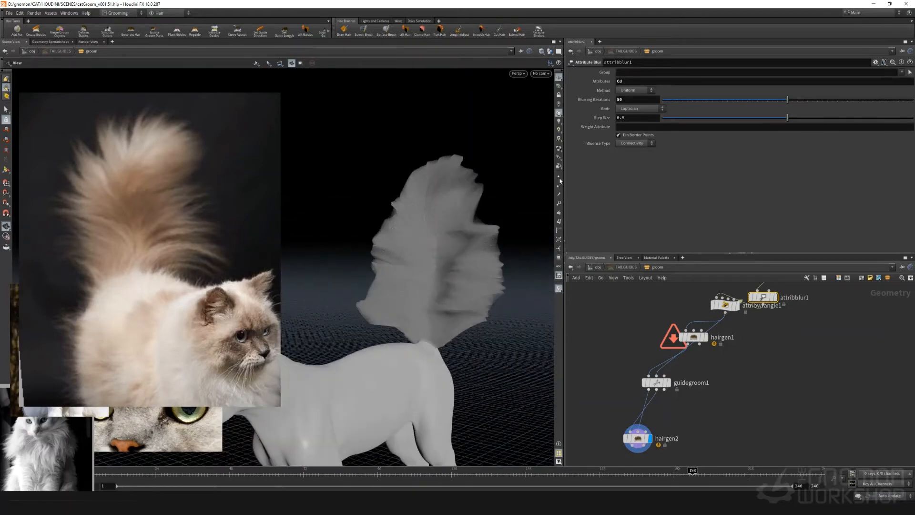
Set attribblur1's blurring iterations to 75 and check the tail hair from the front
type("75")
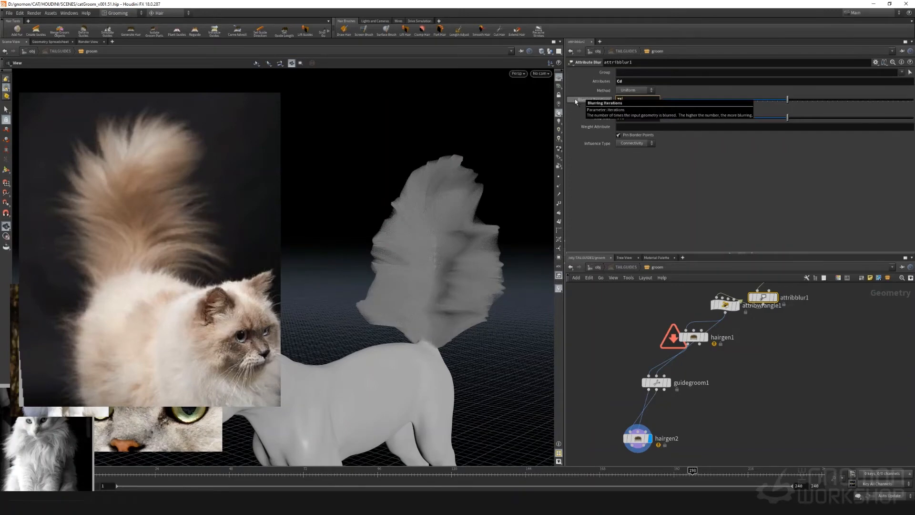
key("Return")
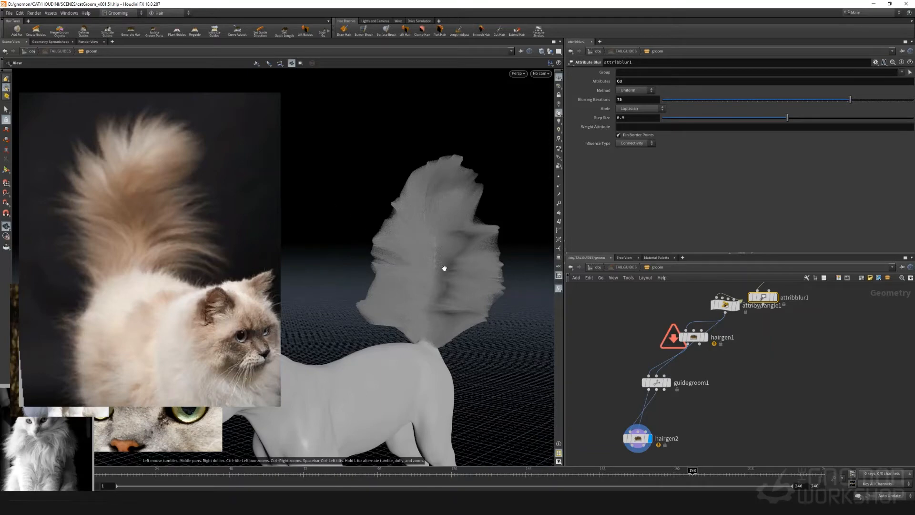
left_click_drag(442, 279, 476, 276)
Add a Guide Process node with the Set Length operation below hairgen2 and display its result
scroll(704, 360, "down", 3)
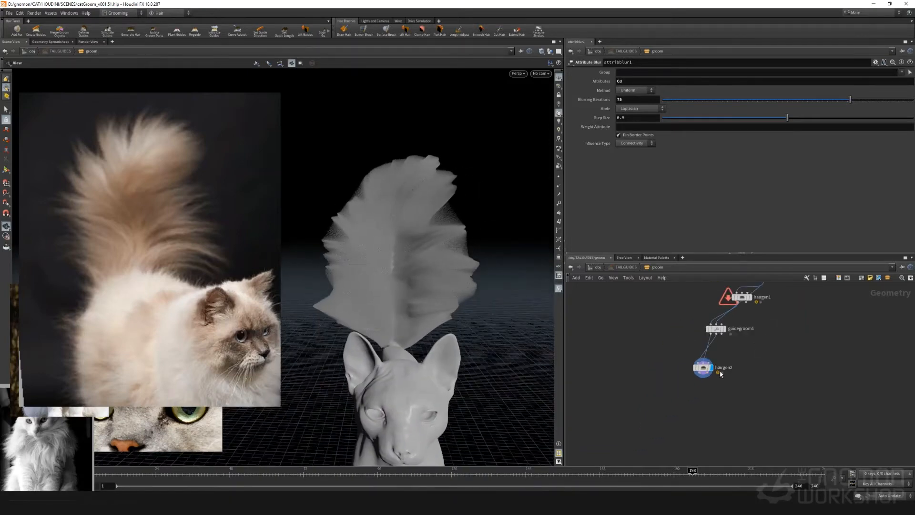
scroll(701, 358, "up", 3)
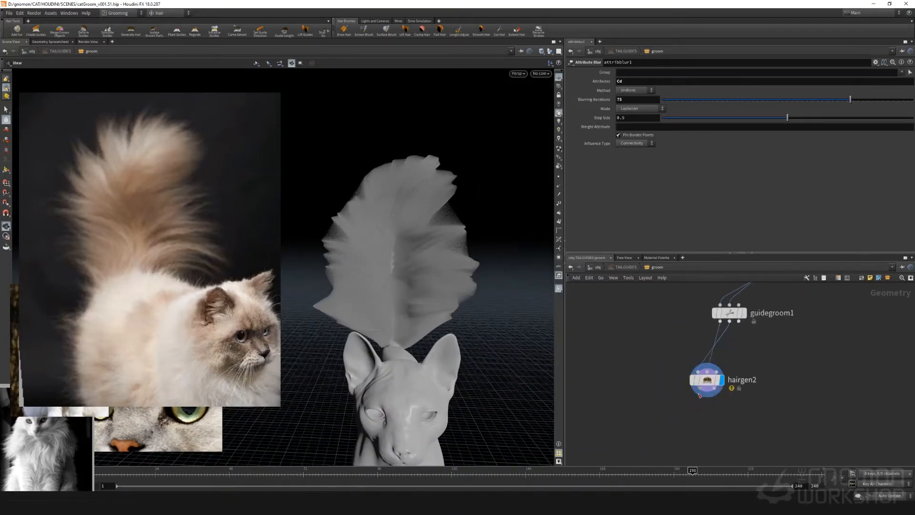
key("Tab")
type("length")
key("Return")
left_click(651, 422)
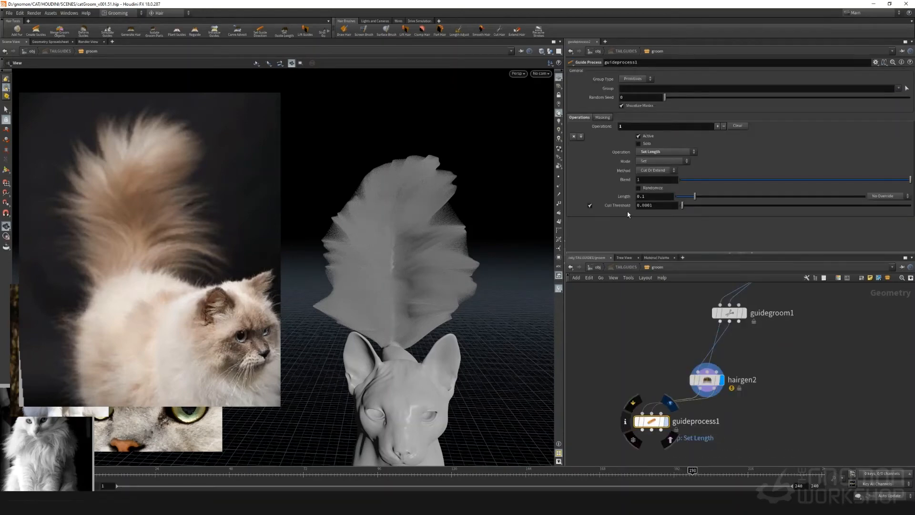
left_click(665, 422)
Set the length operation to Multiply with randomized scale factors of 0.81 to 1.34, using the Scale method
left_click(650, 162)
left_click(646, 176)
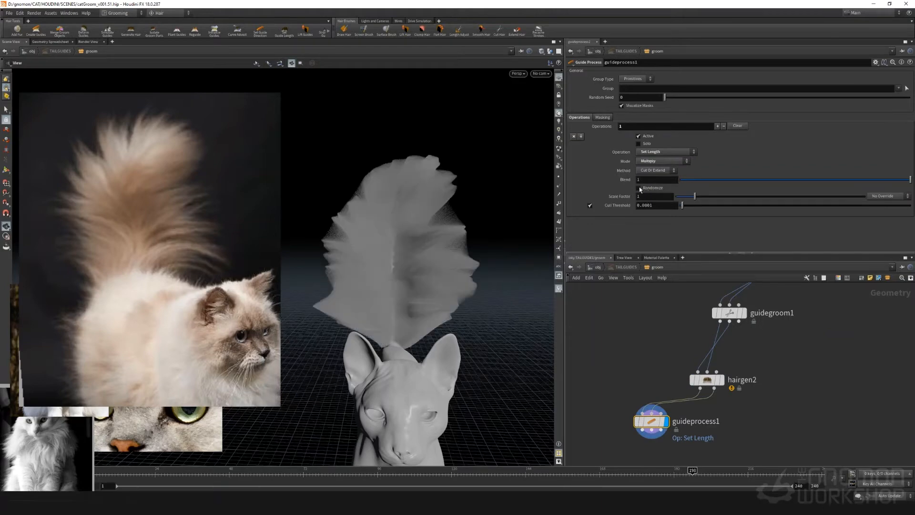
left_click_drag(694, 197, 703, 205)
left_click(656, 171)
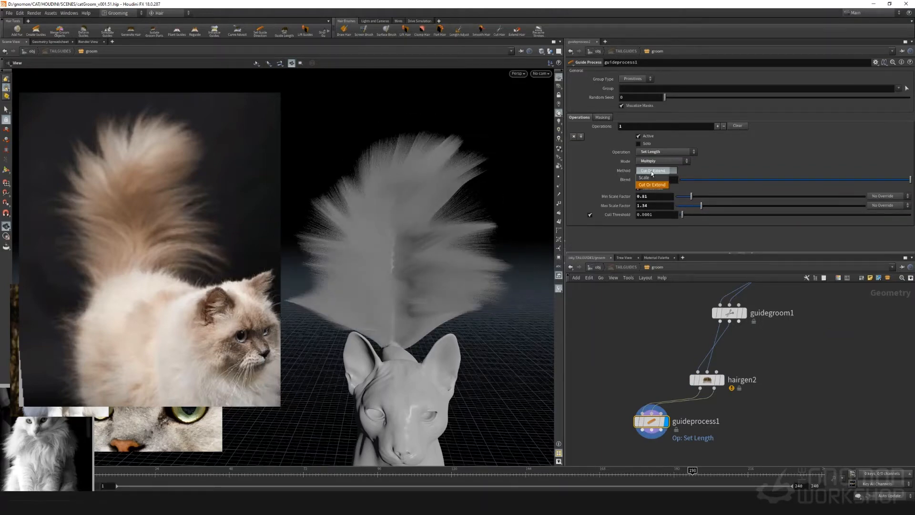
left_click(654, 179)
left_click_drag(419, 229, 436, 209)
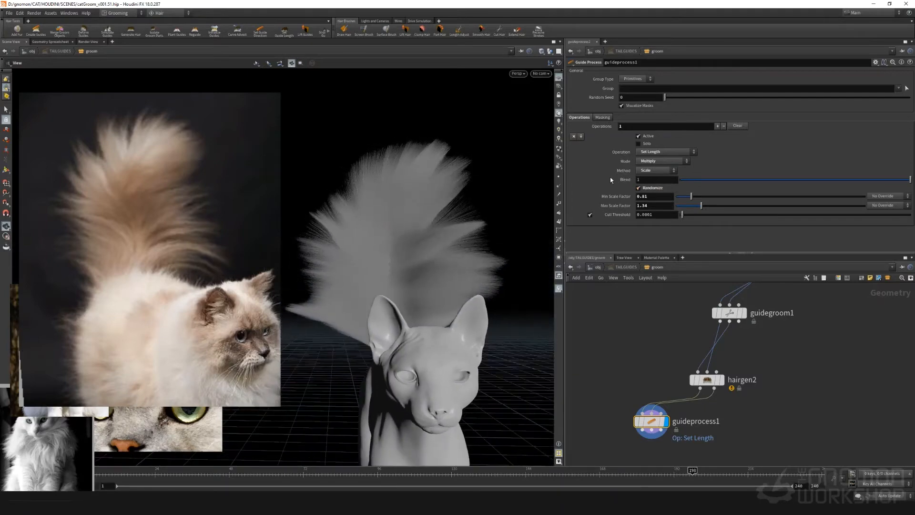
Set guideprocess1's minimum scale factor to 0.57 and maximum to 0.96, and check the tail's fluffiness
left_click(687, 197)
left_click_drag(697, 208, 694, 208)
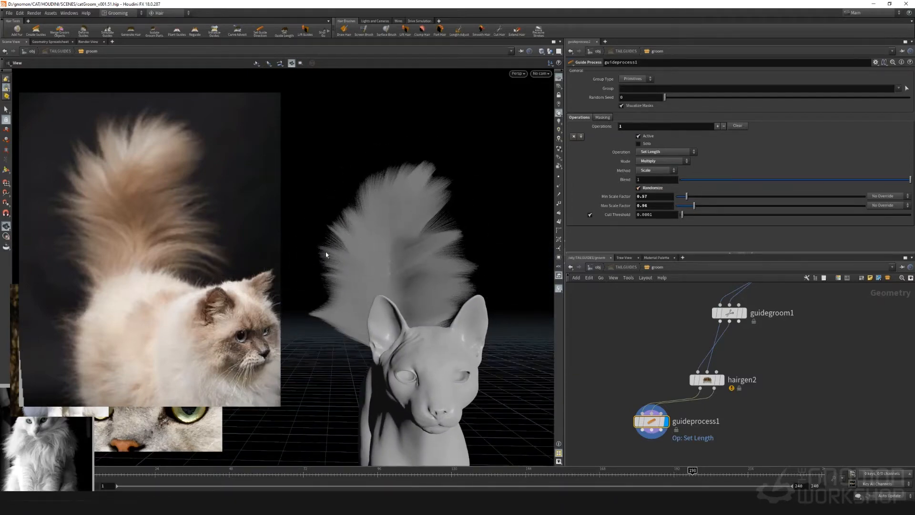
mouse_move(371, 262)
left_mouse_down()
mouse_move(401, 241)
mouse_move(348, 249)
mouse_move(355, 274)
mouse_move(370, 270)
left_mouse_up()
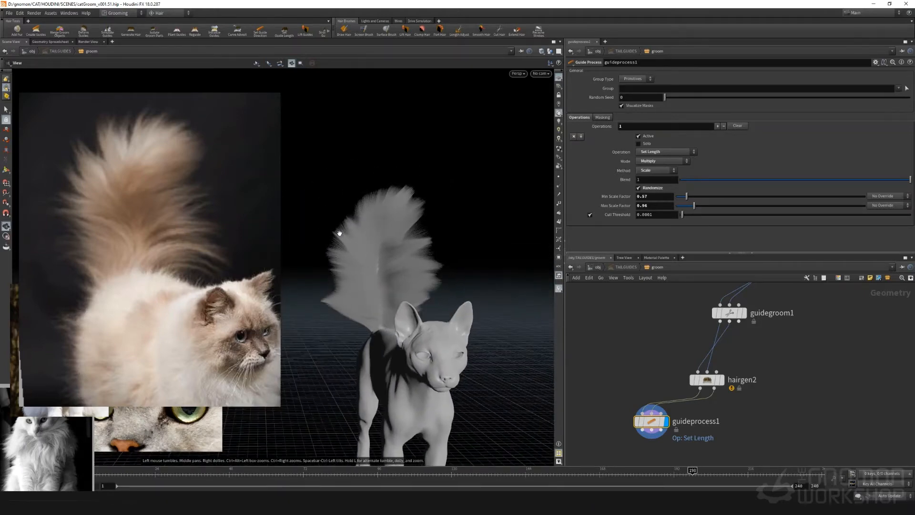
Display guidegroom1 for editing and clear its primitive group
middle_click_drag(719, 331, 655, 405)
left_click(679, 387)
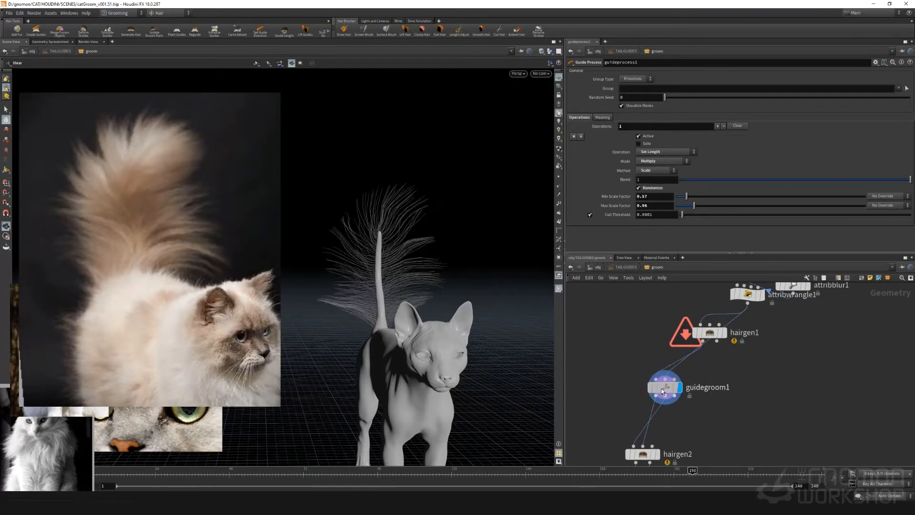
key("Return")
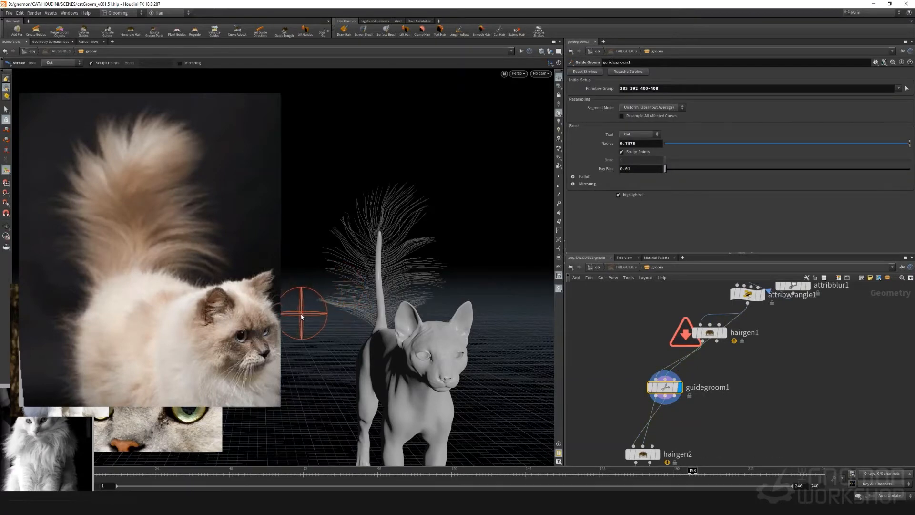
left_click_drag(666, 88, 565, 93)
key("BackSpace")
key("Return")
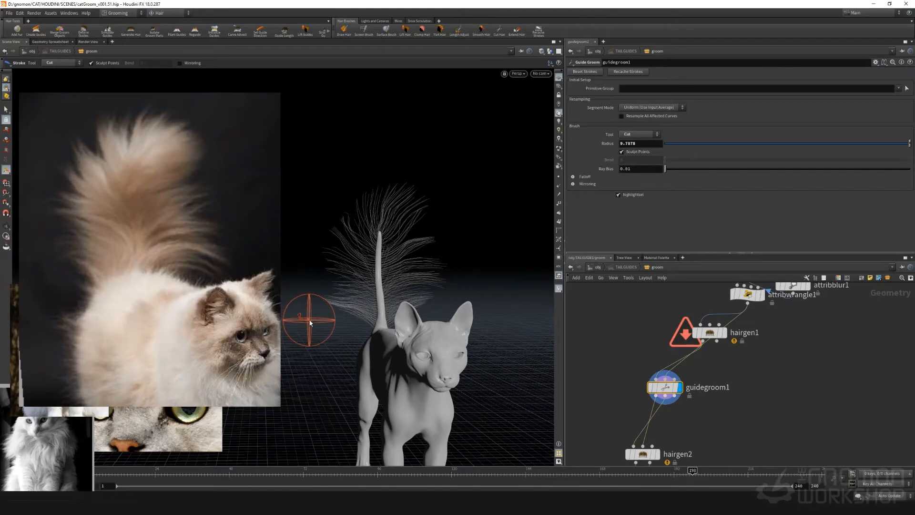
Display guideprocess1's tail hair again and look at it from the side
middle_click_drag(651, 439, 673, 402)
middle_click_drag(621, 392, 620, 347)
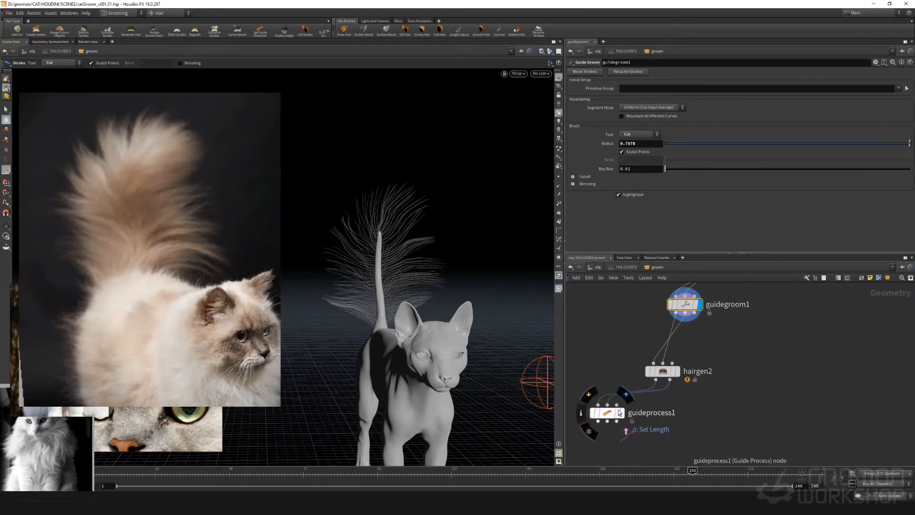
left_click(625, 394)
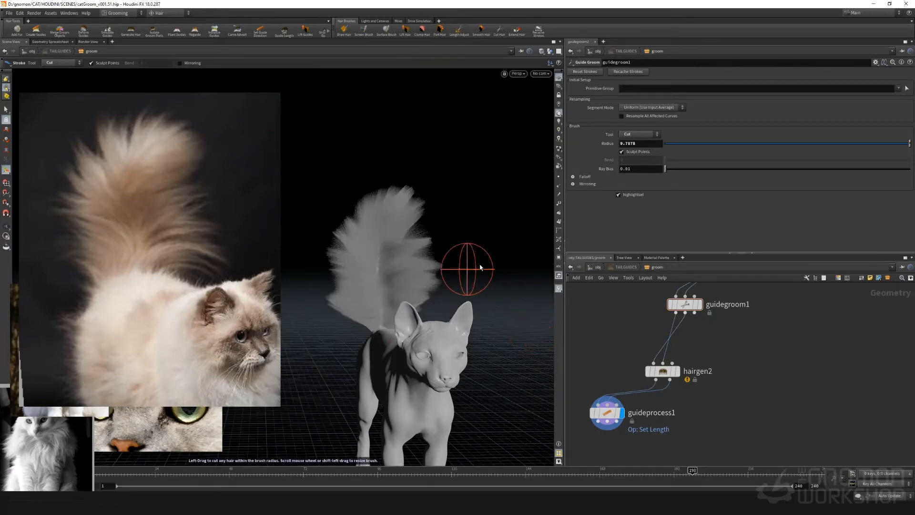
key("Escape")
left_click_drag(465, 265, 421, 270)
Compare the guides from guidegroom1 with the finished tail hair of guideprocess1
left_click(663, 371)
left_click(662, 371)
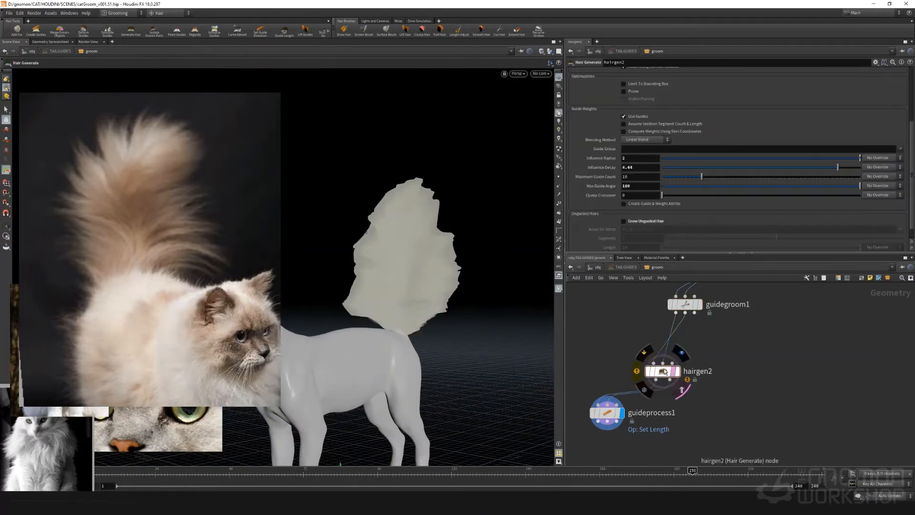
left_click(699, 304)
left_click(671, 304)
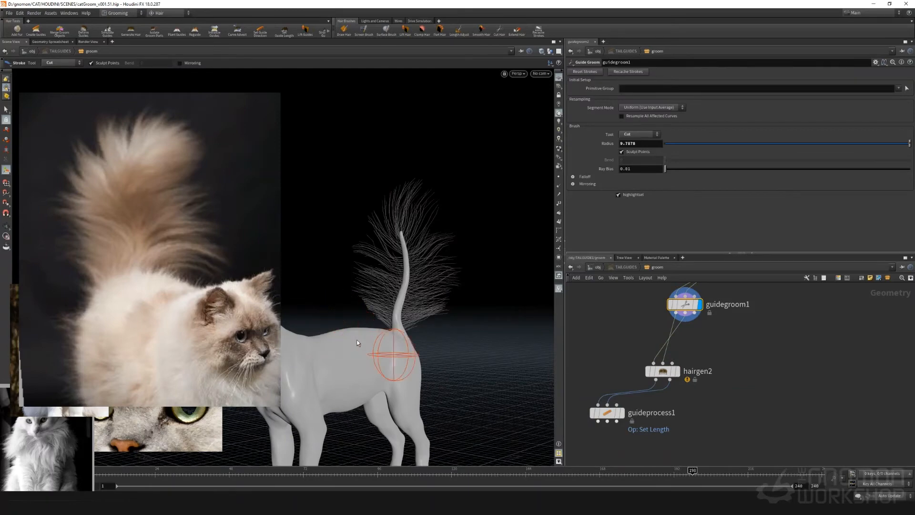
mouse_move(358, 340)
left_mouse_down("alt")
mouse_move(416, 317)
mouse_move(419, 307)
mouse_move(423, 342)
mouse_move(402, 317)
mouse_move(548, 333)
mouse_move(413, 347)
left_mouse_up("alt")
left_click(622, 413)
mouse_move(453, 302)
left_mouse_down()
mouse_move(374, 272)
mouse_move(336, 298)
mouse_move(449, 353)
mouse_move(386, 371)
mouse_move(426, 367)
left_mouse_up()
Step back and forth through the last changes and inspect the tail hair around the body
key("ctrl+z")
key("ctrl+z")
key("ctrl+shift+z")
middle_click_drag(754, 329, 678, 388)
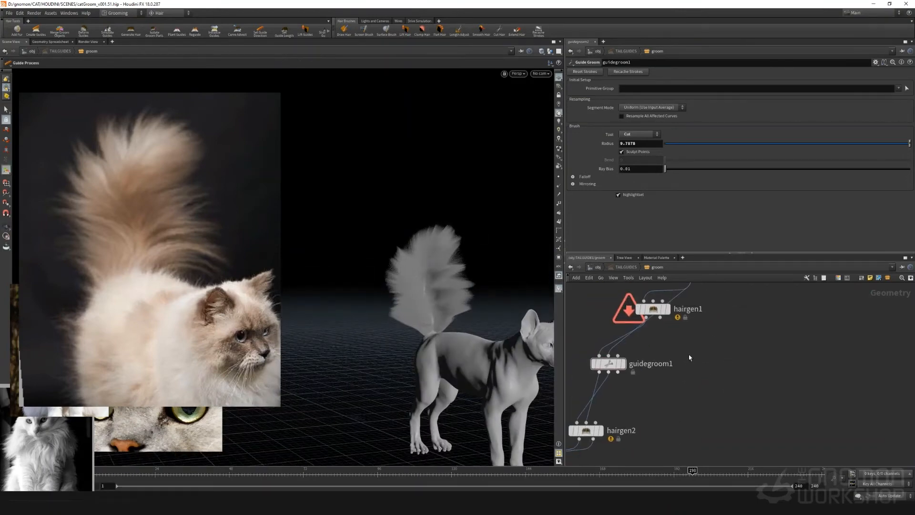
left_click(589, 346)
left_click(589, 346)
left_click_drag(419, 328, 382, 340, "alt")
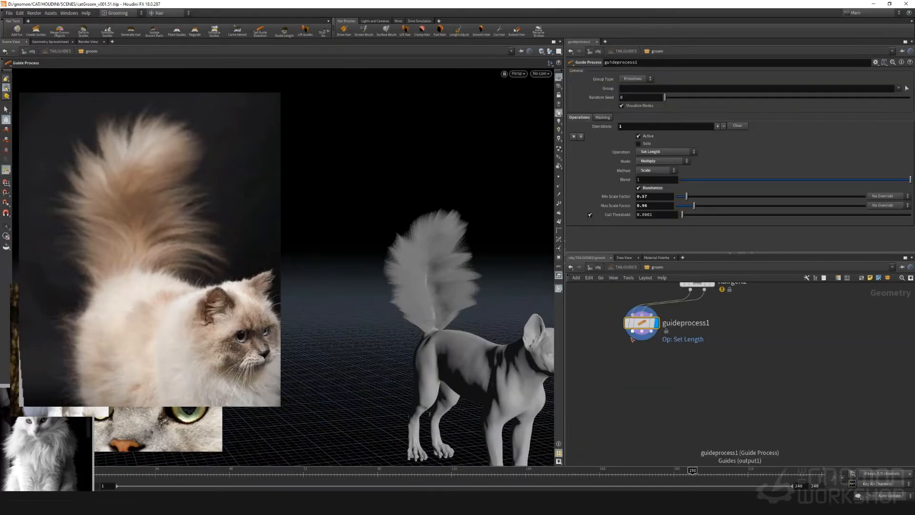
Add a Hair Clump node below guideprocess1, fed by its outputs, and display it
left_click(632, 333)
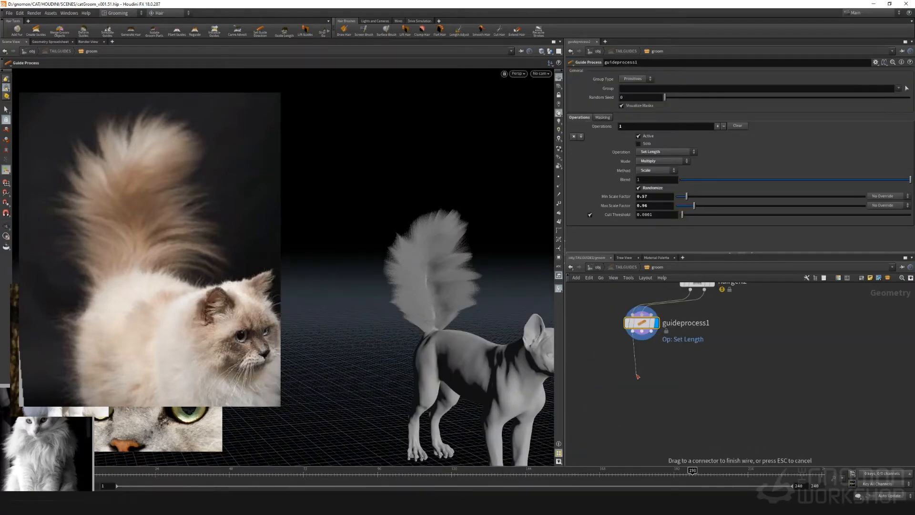
key("Tab")
type("clu")
key("Return")
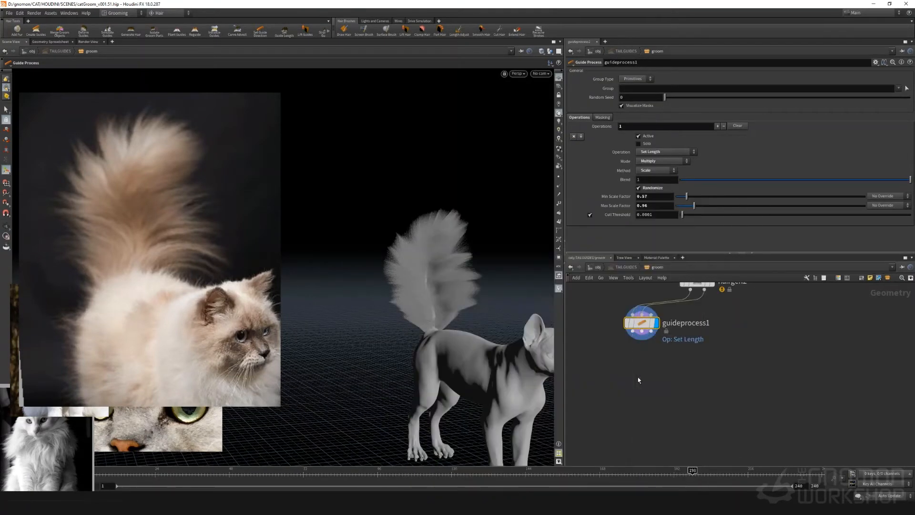
left_click(637, 376)
left_click(652, 376)
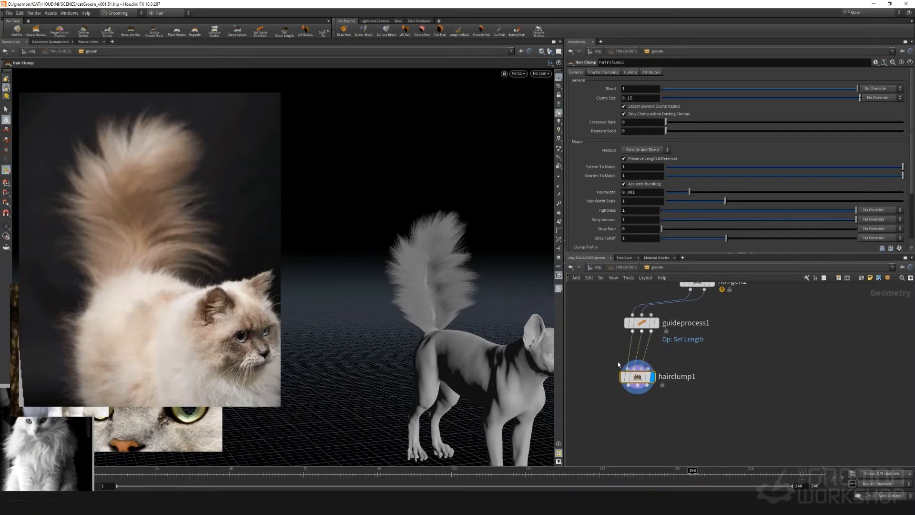
Increase the tail's clump size to 0.3, then 0.5 and finally 1, comparing the clumps
middle_click_drag(382, 226, 345, 259, "alt")
right_click_drag(345, 259, 435, 282, "alt")
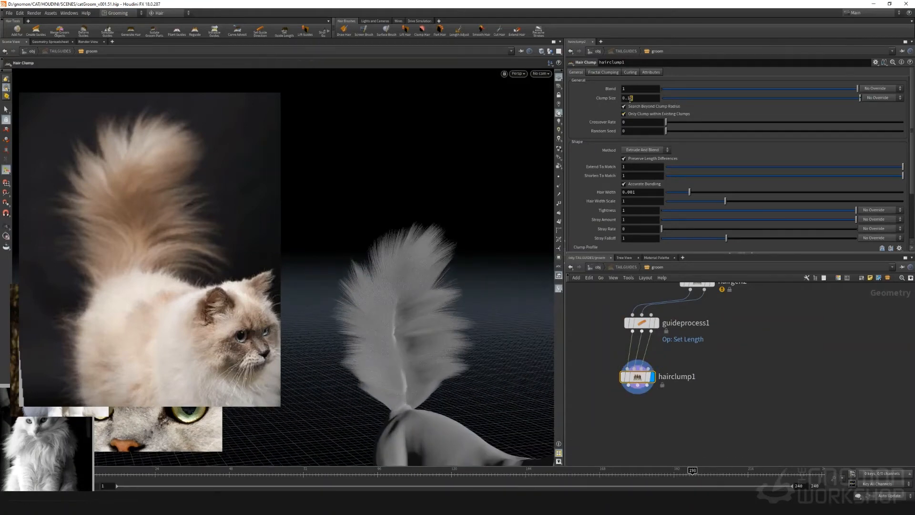
type("0.3")
key("Return")
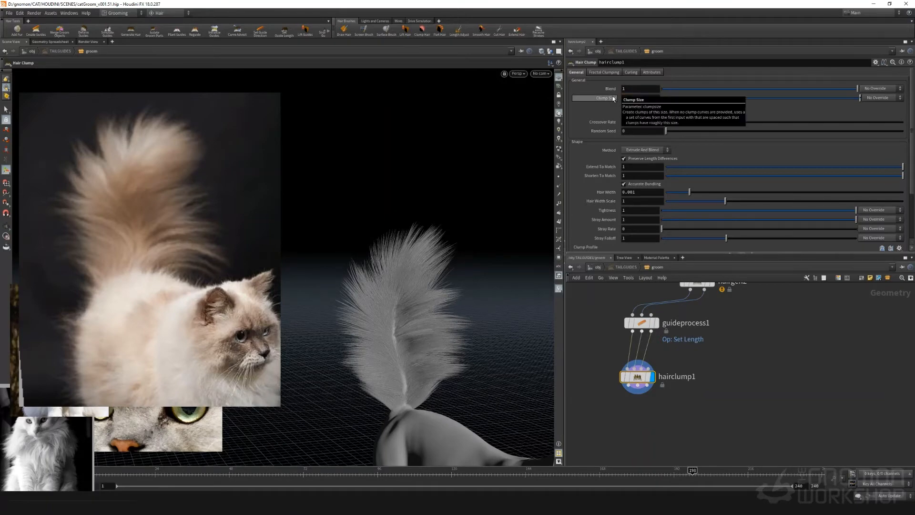
type("0.5")
key("Return")
type("1")
key("Return")
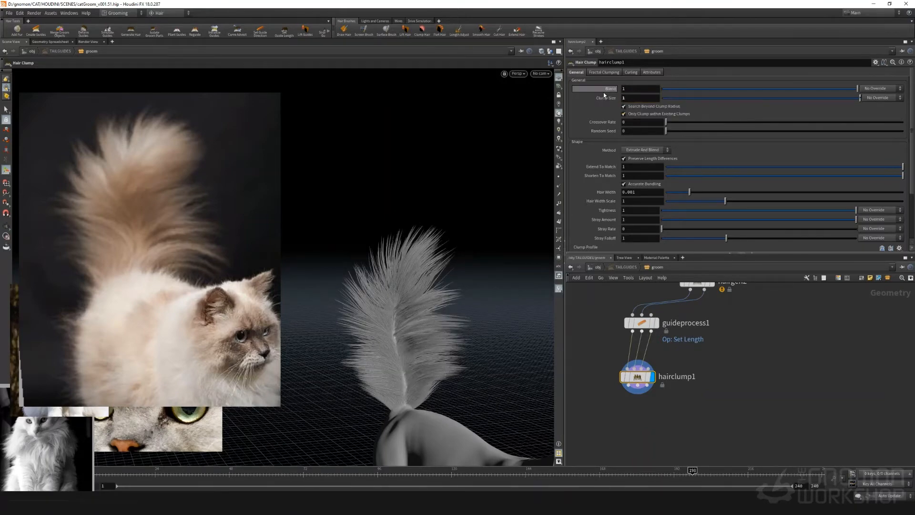
Change hairclump1's shape method to Linear Blend and view the tail clumps from several sides
right_click_drag(405, 274, 363, 283, "alt")
middle_click_drag(363, 283, 406, 233, "alt")
left_click_drag(406, 233, 431, 239, "alt")
left_click(631, 150)
left_click(631, 150)
left_click(631, 150)
left_click(634, 157)
right_click_drag(431, 239, 468, 241, "alt")
left_click_drag(468, 241, 330, 248, "alt")
Compare the Extrude And Blend and Linear Blend clumping on the tail by repeatedly undoing and redoing the method change
key("ctrl+z")
key("ctrl+shift+z")
left_click_drag(409, 270, 333, 227, "alt")
key("ctrl+z")
key("ctrl+shift+z")
key("ctrl+z")
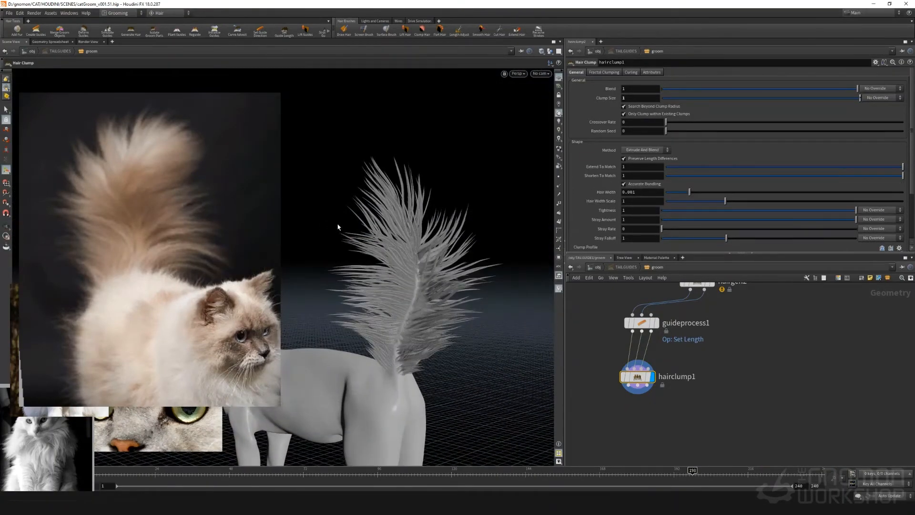
key("ctrl+shift+z")
left_click_drag(405, 244, 320, 246, "alt")
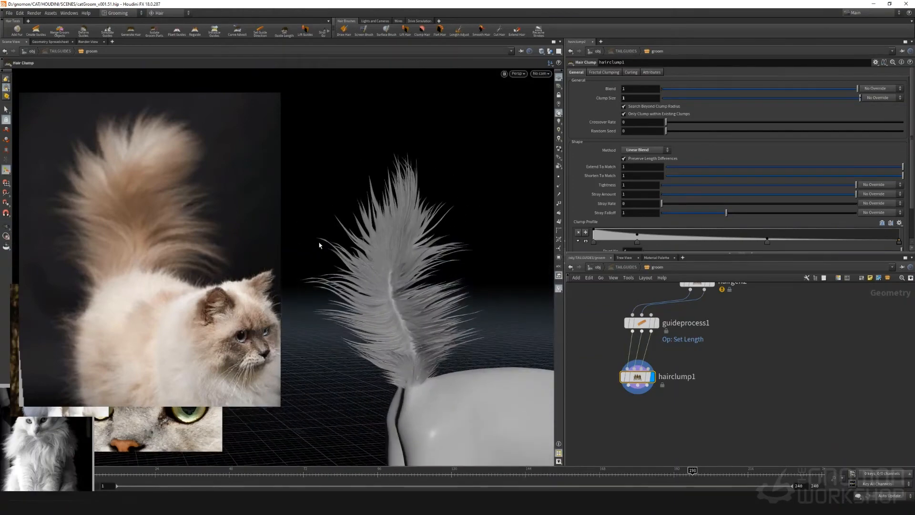
key("ctrl+z")
key("ctrl+shift+z")
key("ctrl+z")
key("ctrl+shift+z")
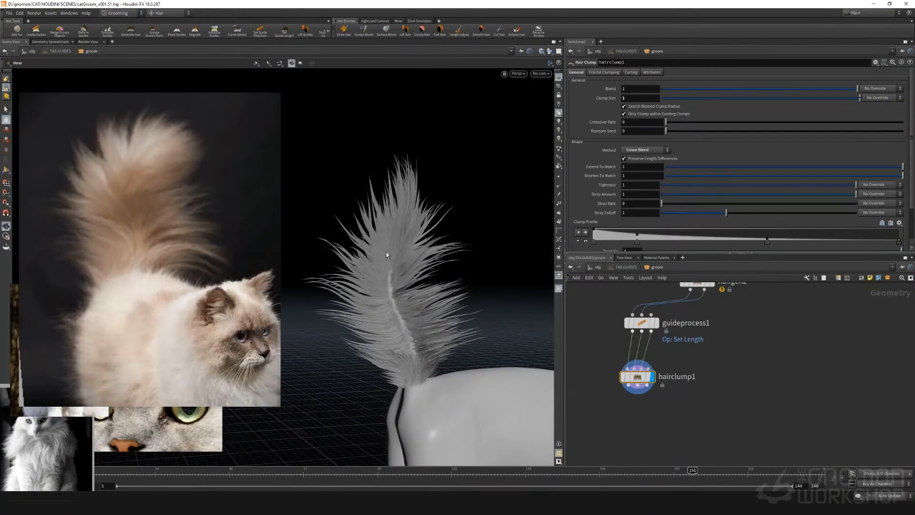
Turn off Preserve Length Differences on hairclump1 while viewing the tail
left_click_drag(386, 255, 424, 222)
key("Return")
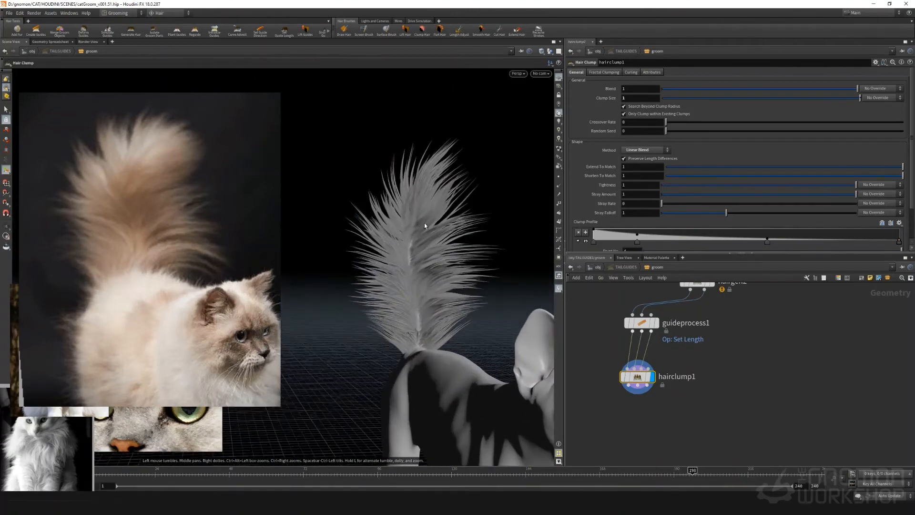
left_click(623, 159)
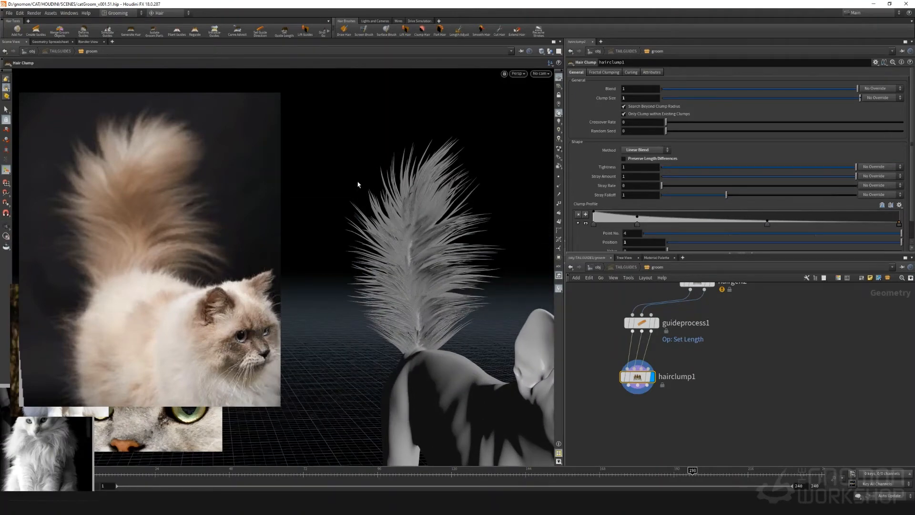
Make room below guideprocess1 by moving hairclump1 aside, and add a Guide Mask node fed by guideprocess1's outputs
scroll(394, 203, "down", 3)
middle_click_drag(678, 416, 698, 414)
left_click_drag(658, 380, 686, 411)
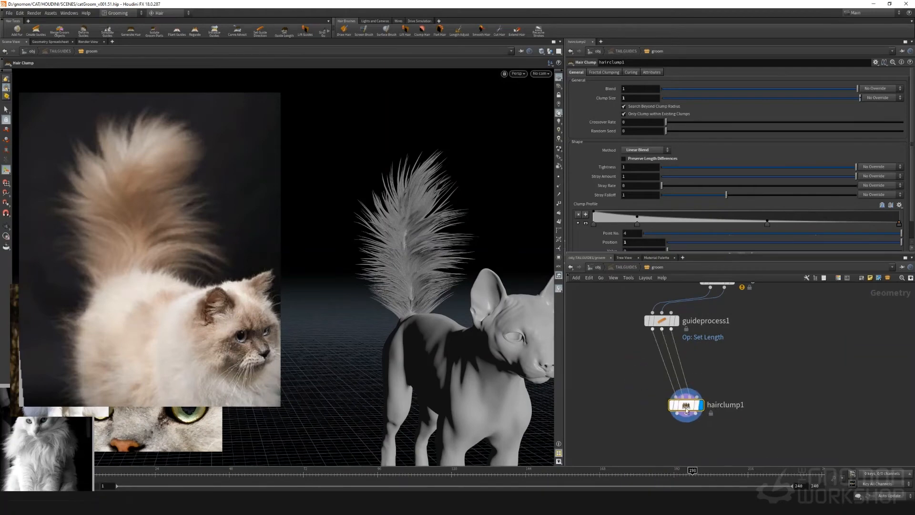
left_click(652, 329)
key("Tab")
type("guidem")
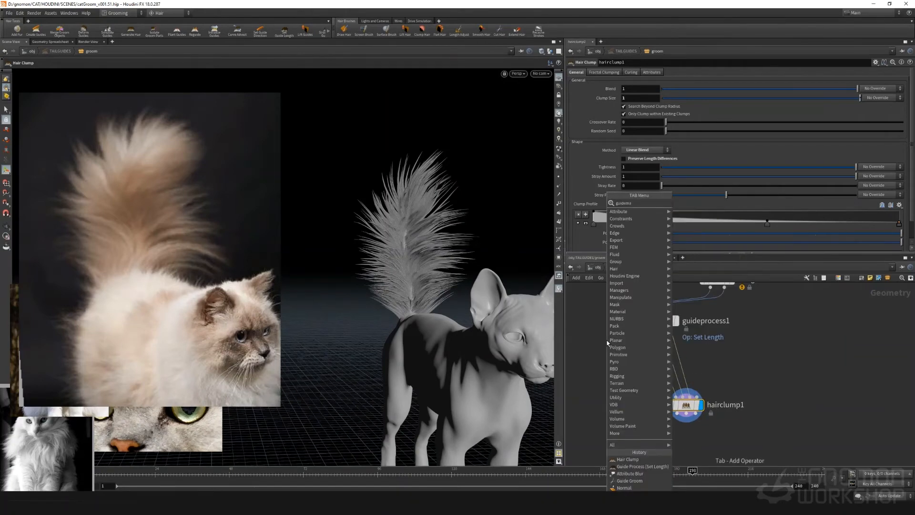
key("Return")
left_click(607, 349)
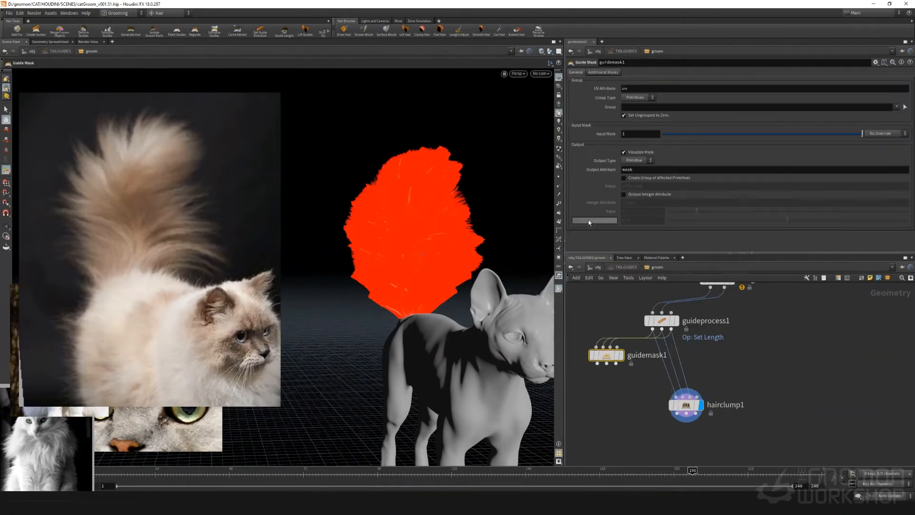
Keep guidemask1's output type as Primitive and enable its Curve Mask
left_click(630, 160)
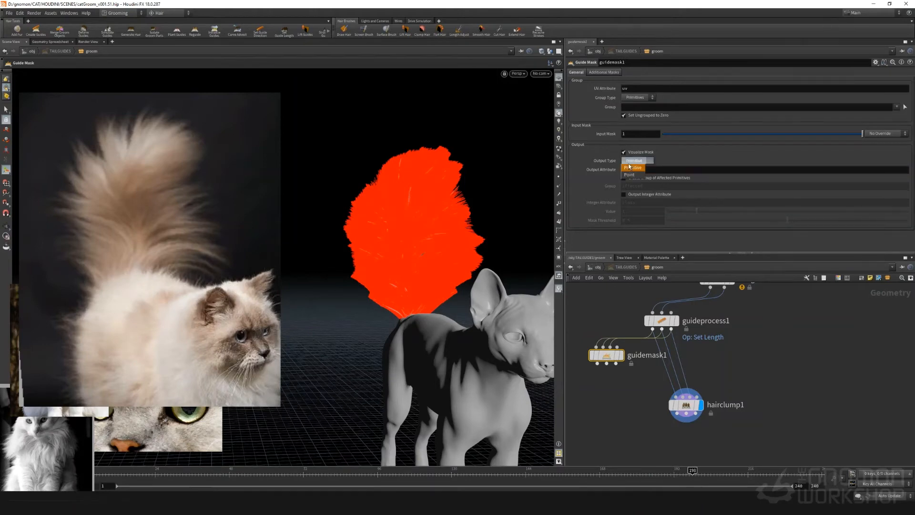
left_click(631, 168)
left_click(604, 71)
left_click(623, 176)
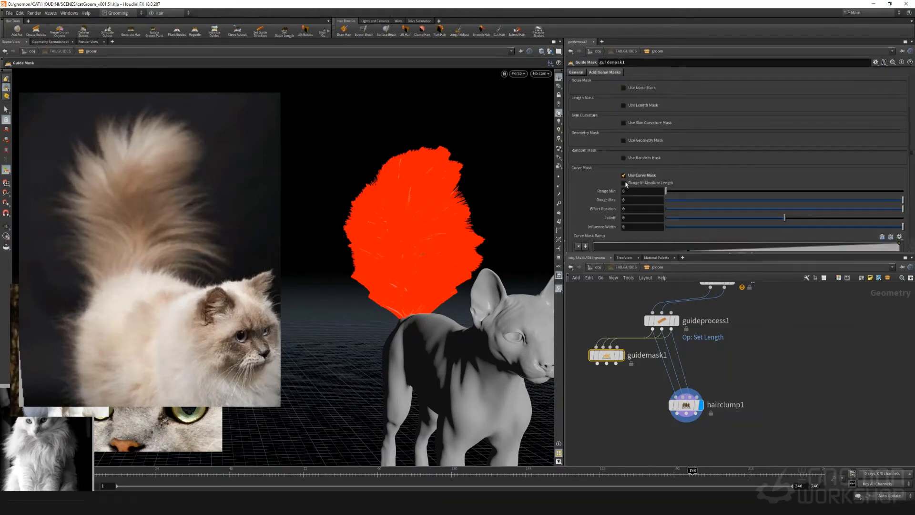
Wire guidemask1's first two outputs into the first two inputs of hairclump1
left_click(633, 394)
left_click_drag(597, 363, 675, 396)
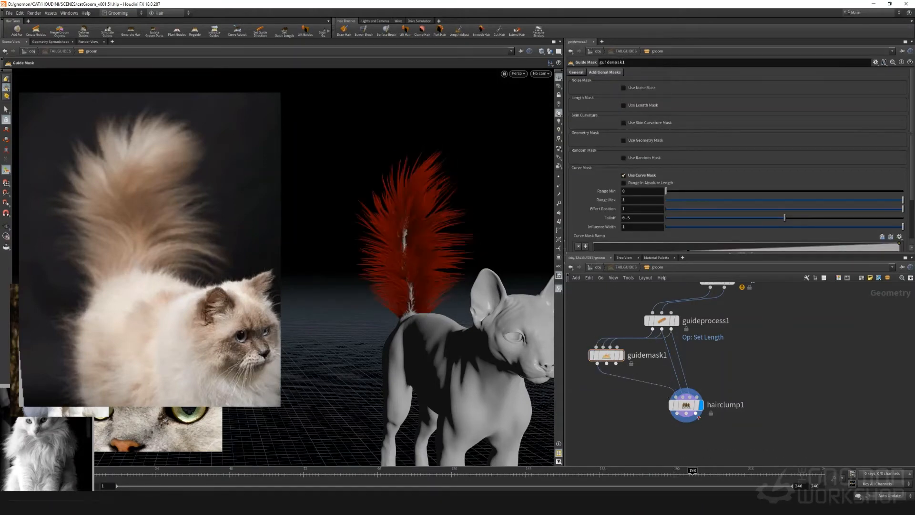
left_click_drag(608, 370, 685, 396)
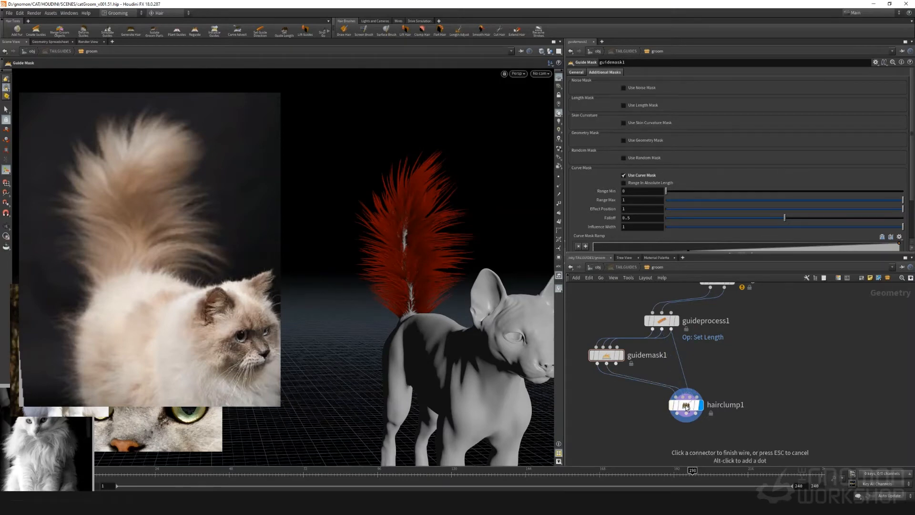
left_click_drag(607, 364, 678, 395)
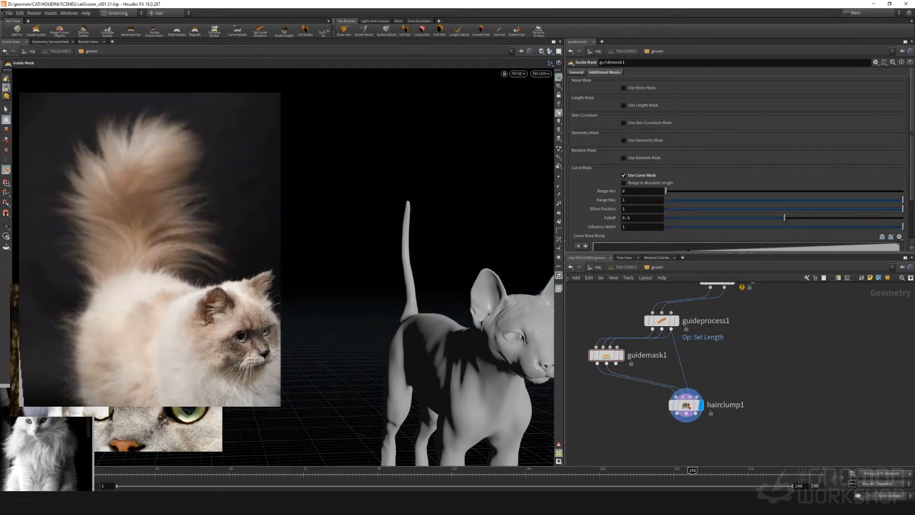
Override hairclump1's Blend with a guide attribute, using clumpmask, and inspect the tail clumps from several angles
left_click(687, 406)
left_click(871, 89)
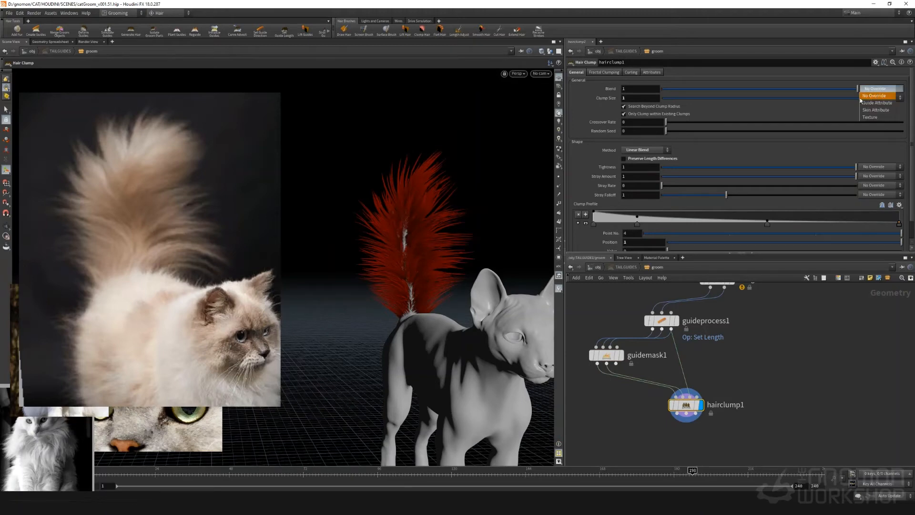
left_click(865, 107)
left_click_drag(379, 235, 429, 302)
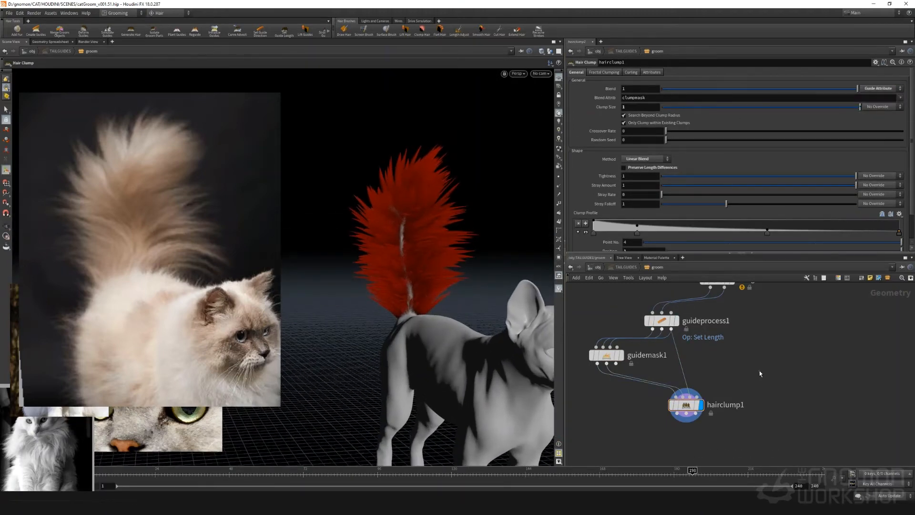
key("Escape")
left_click_drag(439, 255, 466, 258)
key("Return")
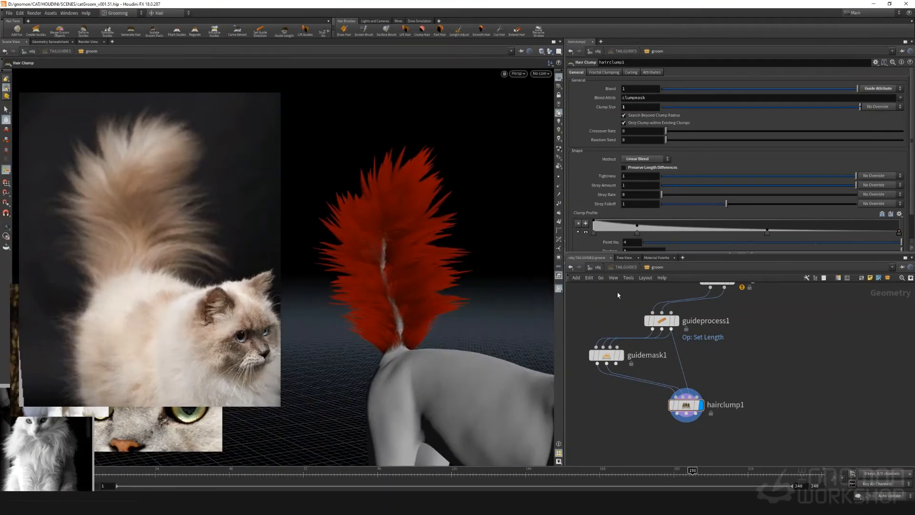
Raise the middle point of guidemask1's curve mask ramp at position about 0.34 so clumping starts closer to the roots
left_click(606, 355)
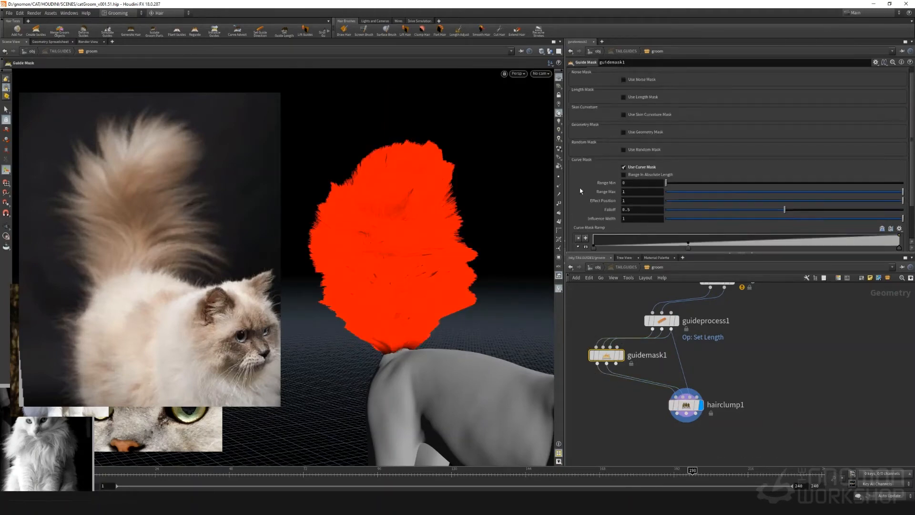
left_click_drag(688, 228, 695, 215)
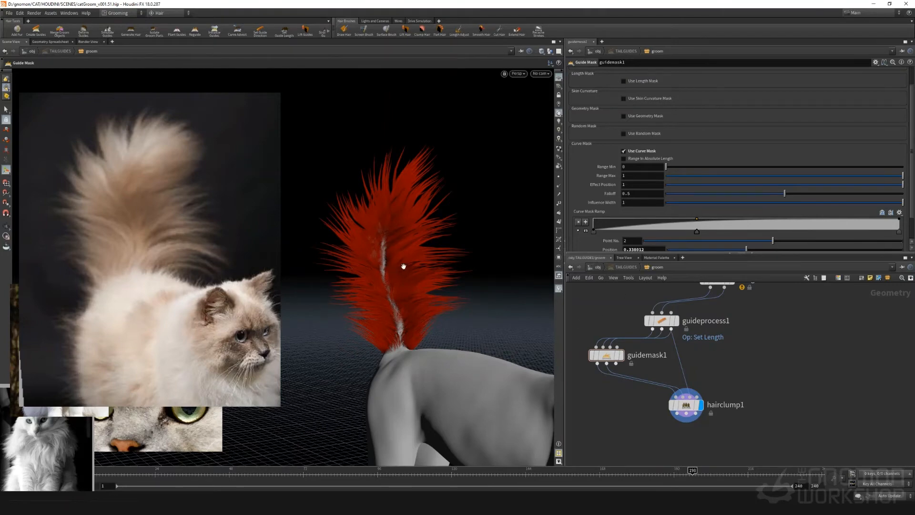
mouse_move(403, 266)
left_mouse_down("alt")
mouse_move(427, 262)
mouse_move(414, 260)
left_mouse_up("alt")
Raise guideprocess1's maximum scale factor to 1.21 for more varied tail hair length
middle_click_drag(758, 346, 747, 327)
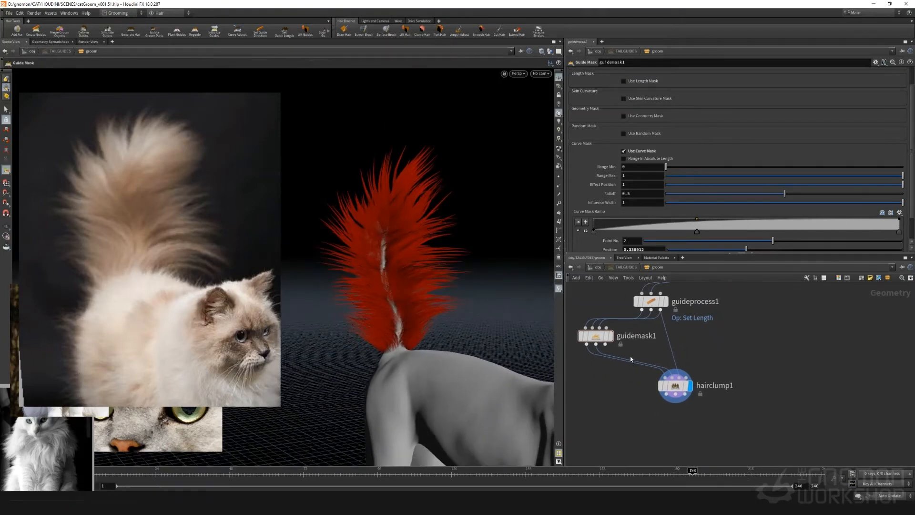
left_click(649, 301)
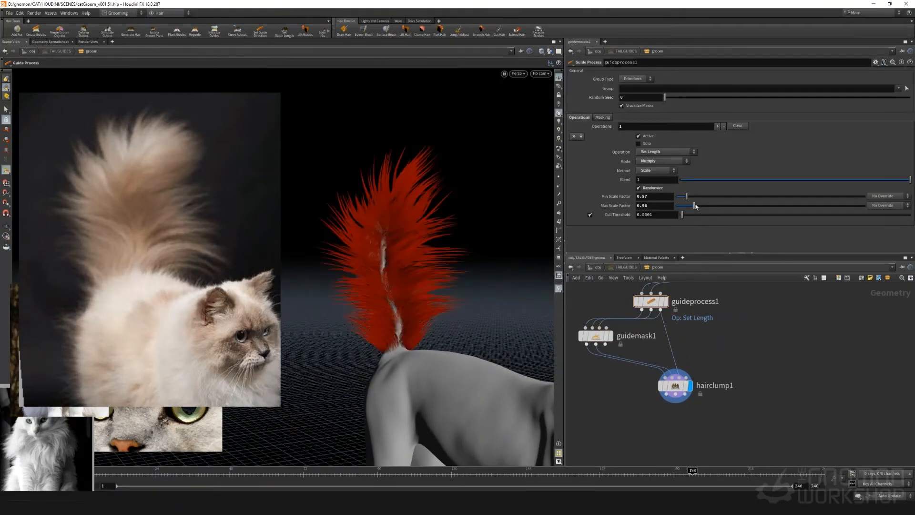
left_click_drag(698, 204, 699, 204)
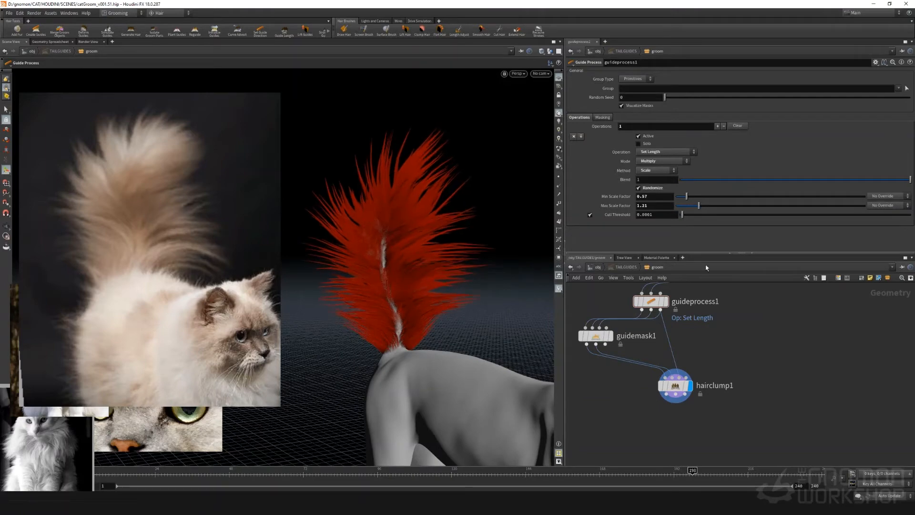
Add a Guide Process node with the Bend operation after guideprocess1 and wire its outputs into guidemask1
scroll(699, 362, "down", 3)
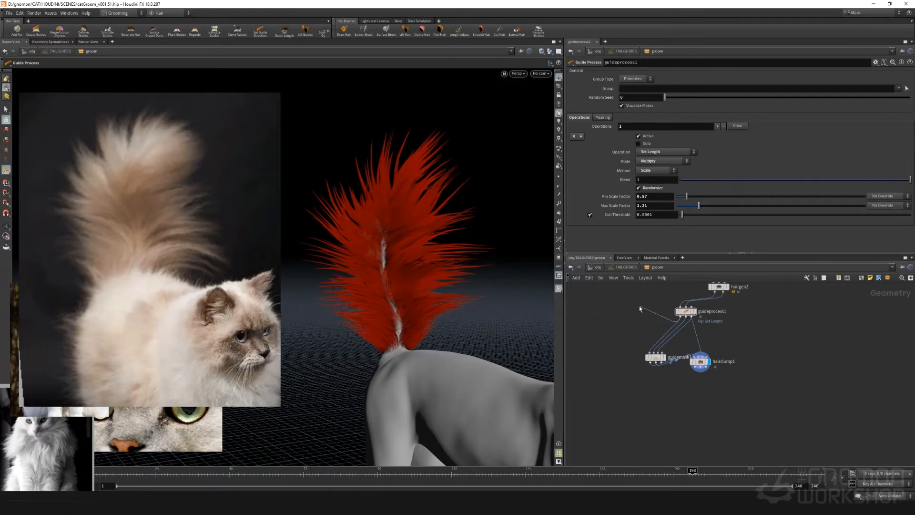
key("Tab")
type("bend")
key("Down")
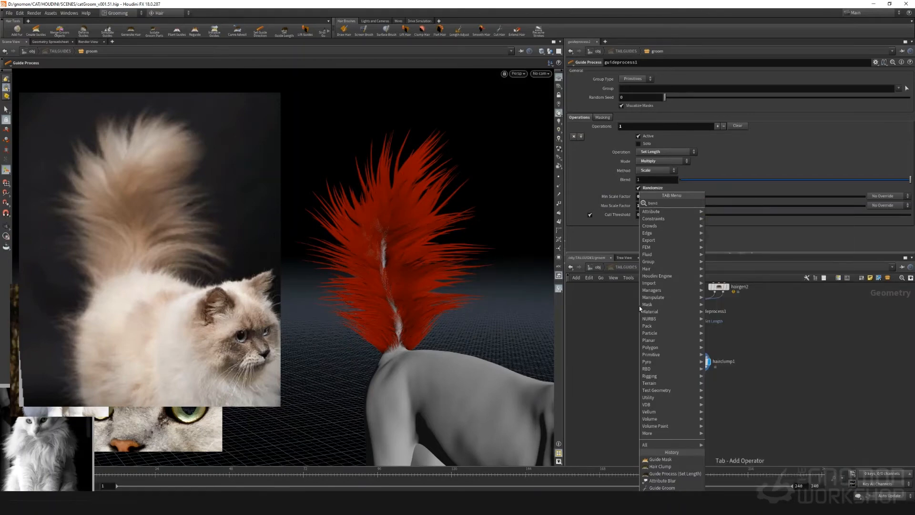
key("Return")
left_click(652, 328)
left_click(634, 338)
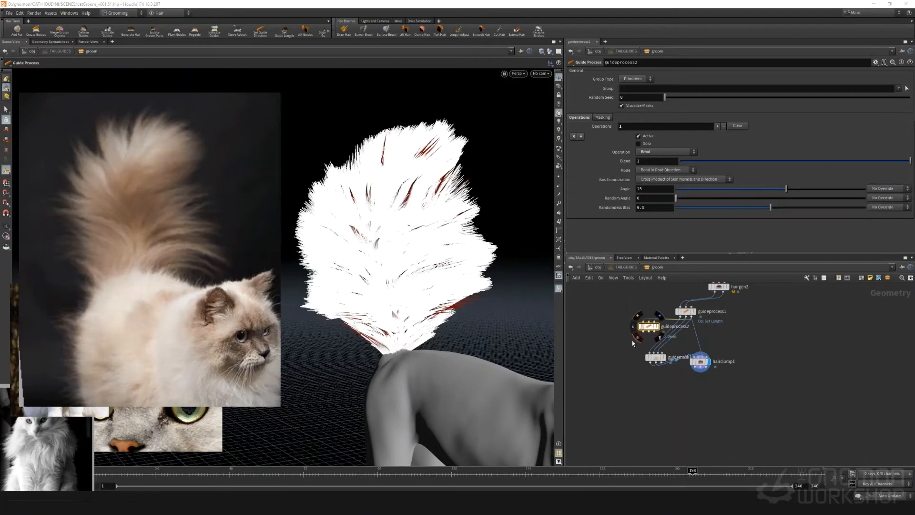
left_click(659, 362)
scroll(619, 333, "up", 4)
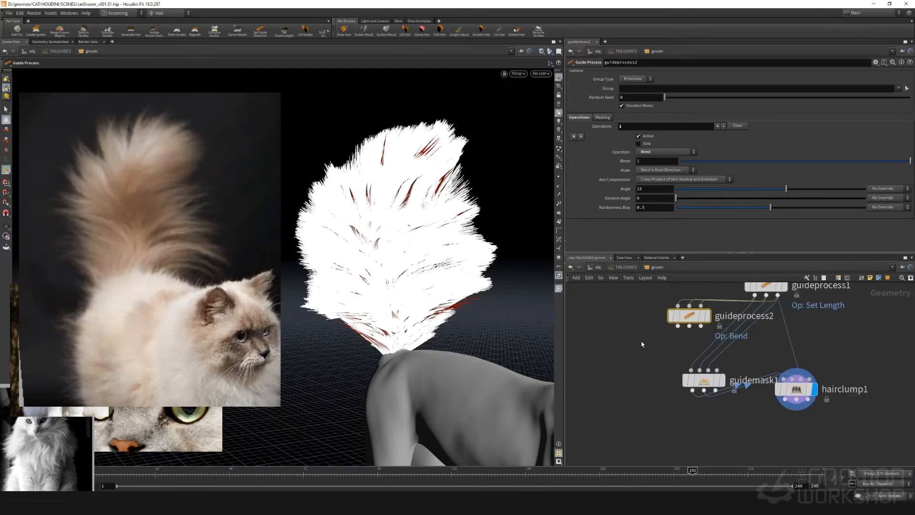
left_click_drag(690, 326, 700, 369)
Set guideprocess2's bend angle to 0 and its random angle to 39
middle_click_drag(633, 317, 603, 307)
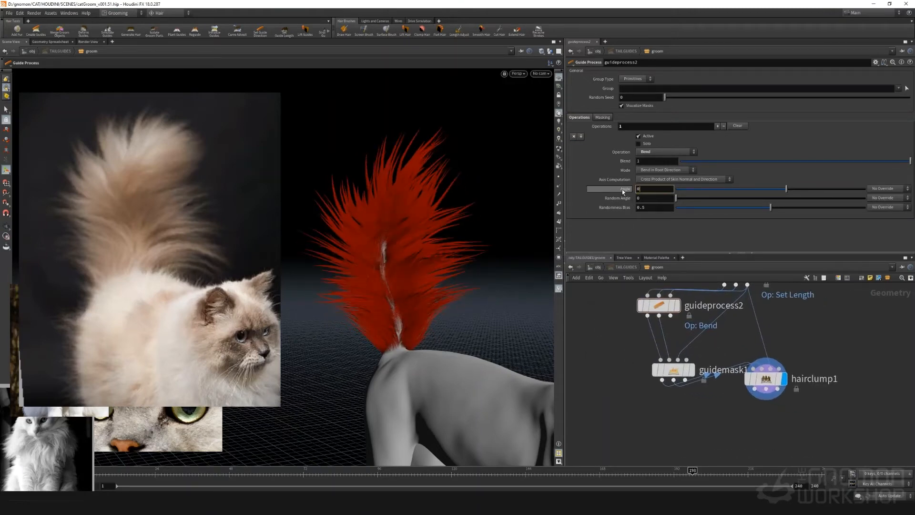
left_click_drag(713, 200, 753, 196)
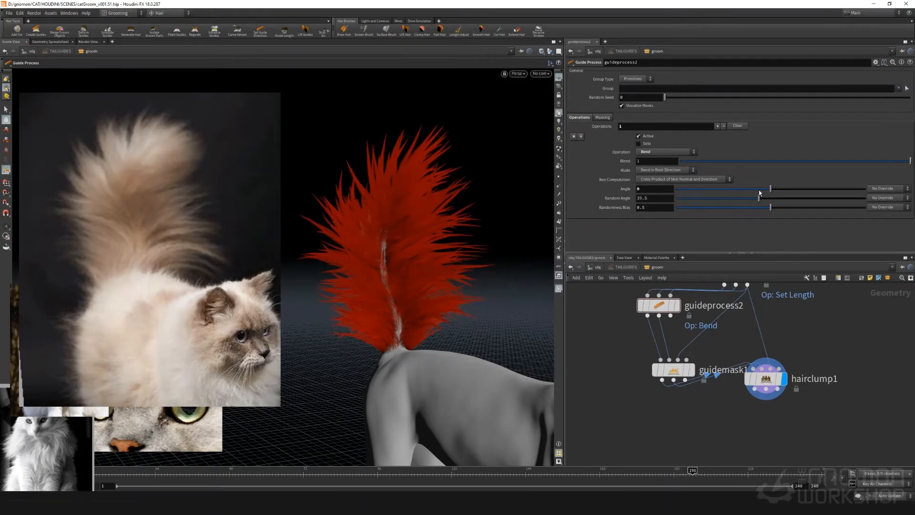
left_click(758, 198)
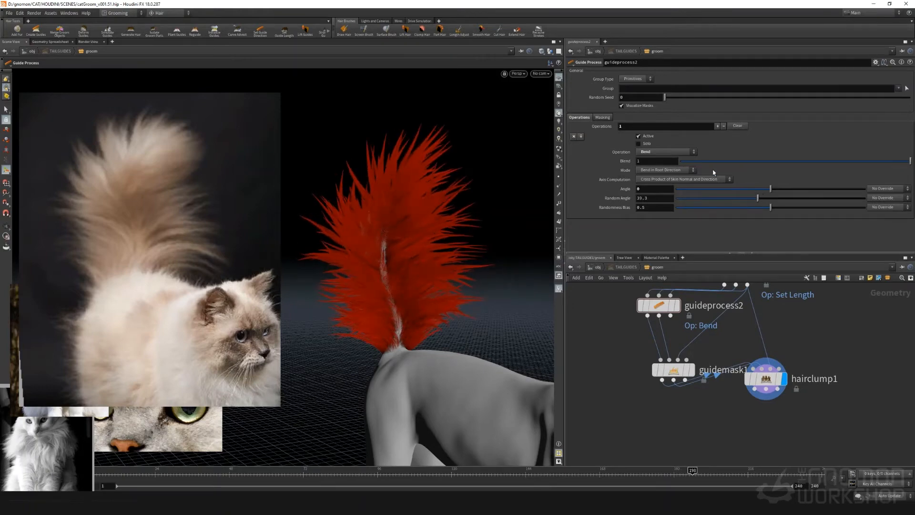
Set the bend's axis computation to Cross Product of Local Tangent and Direction and its mode to Direction Constant
left_click(675, 179)
left_click(677, 190)
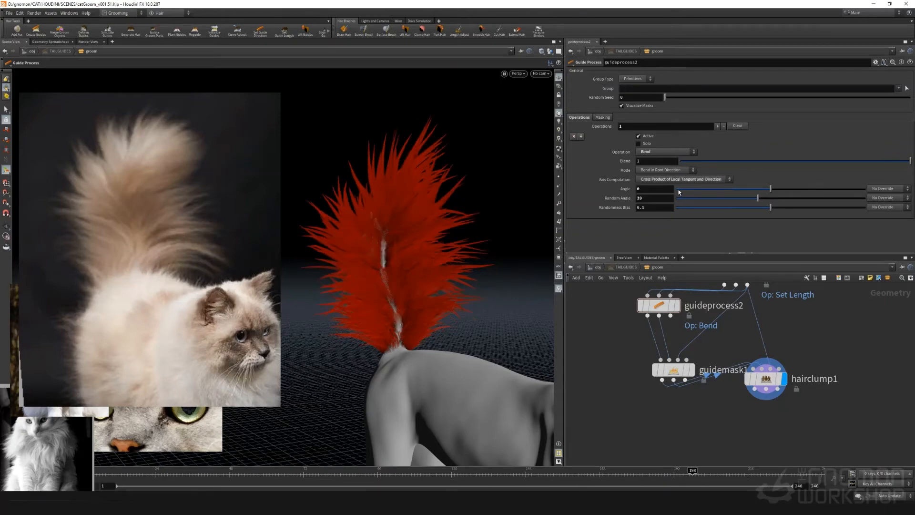
left_click(672, 171)
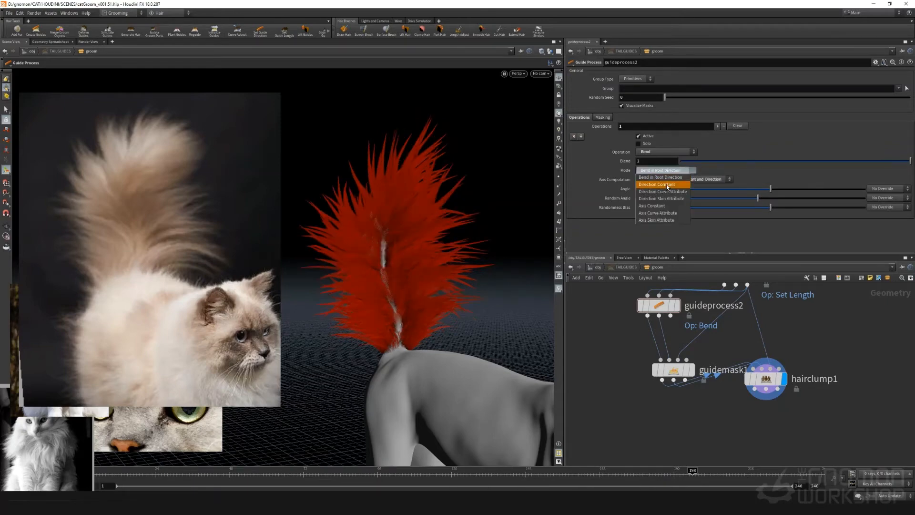
left_click(670, 185)
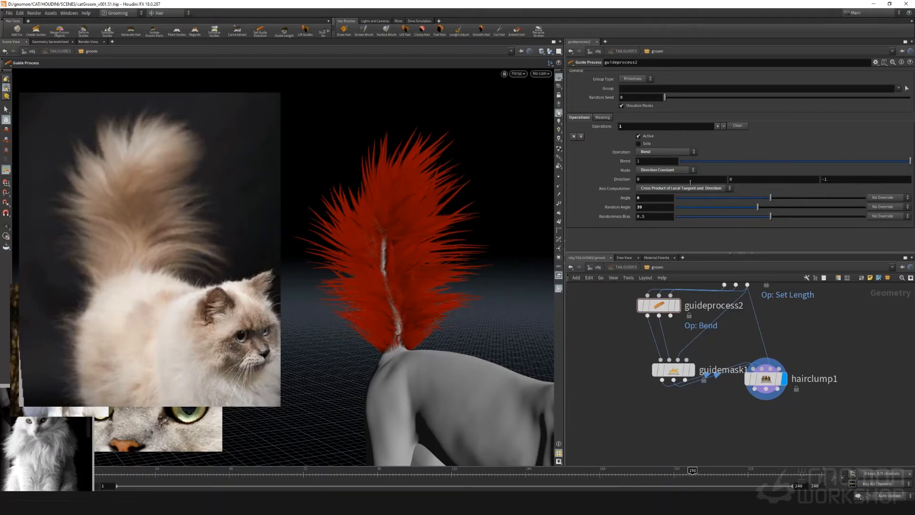
Set the Z component of guideprocess2's constant bend direction to 1
left_click(836, 179)
type("1")
key("Return")
Lower the bend's random angle to about 30 and set the axis computation to Cross Product of Skin Normal and Direction
left_click_drag(757, 206, 738, 206)
left_click(702, 189)
left_click(703, 196)
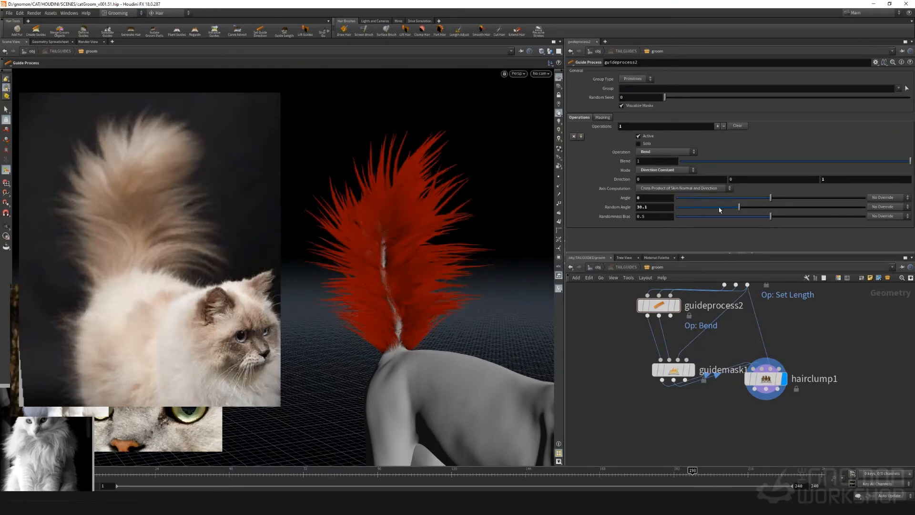
Try stronger bend values on guideprocess2, settling on a random angle of 74 and an angle of 0
left_click_drag(822, 206, 705, 198)
key("ctrl+z")
key("ctrl+z")
key("ctrl+z")
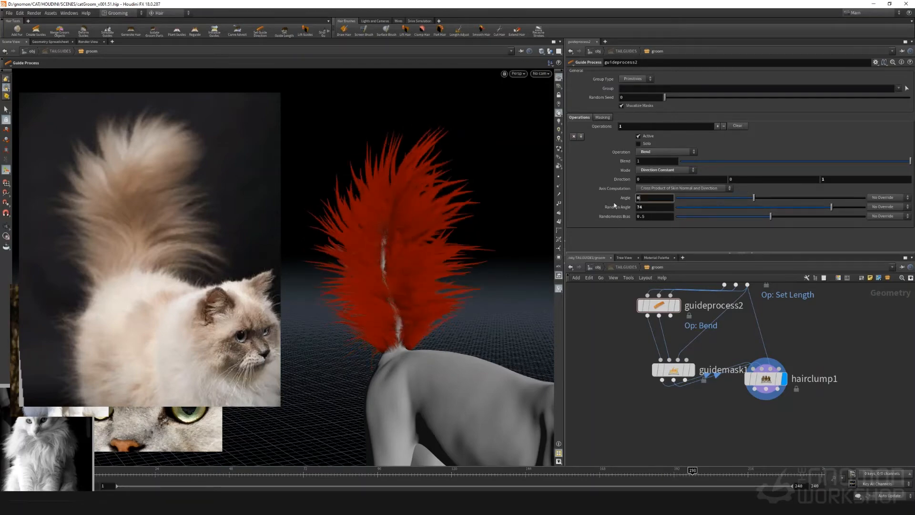
Change guideprocess2's bend direction to 0, 1, 0 and compare the tail by undoing and redoing the change
left_click_drag(391, 210, 353, 265, "alt")
type("0")
left_click_drag(841, 179, 711, 174)
type("1")
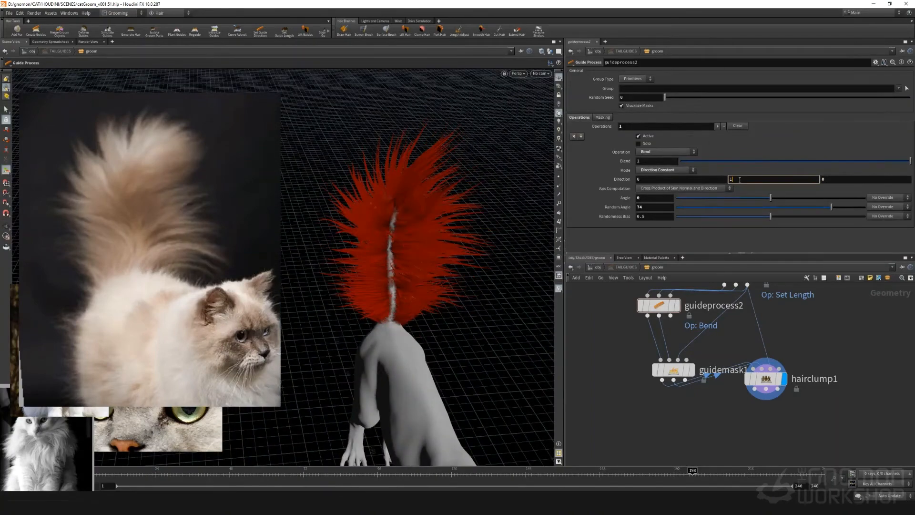
key("Return")
left_click_drag(431, 254, 467, 201, "alt")
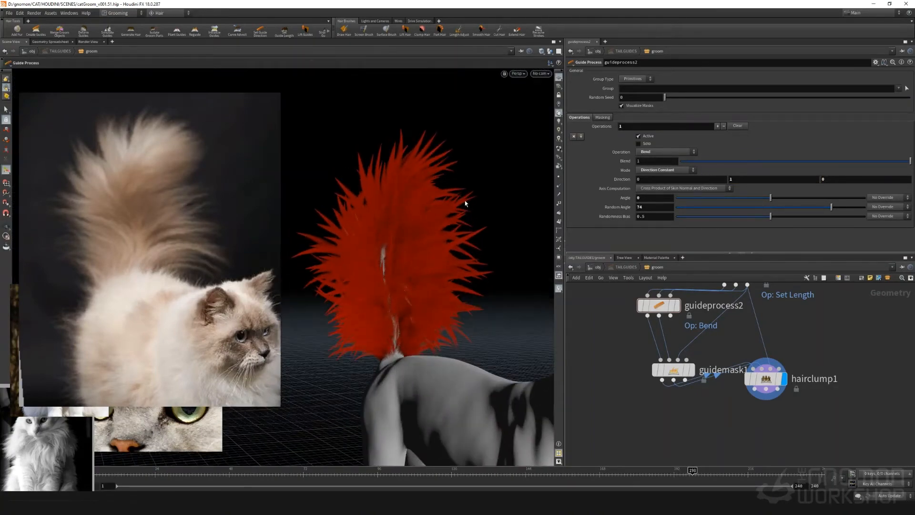
key("ctrl+z")
key("ctrl+y")
Set guideprocess2's randomness bias to 0 and its random angle to 84
left_click_drag(732, 207, 667, 218)
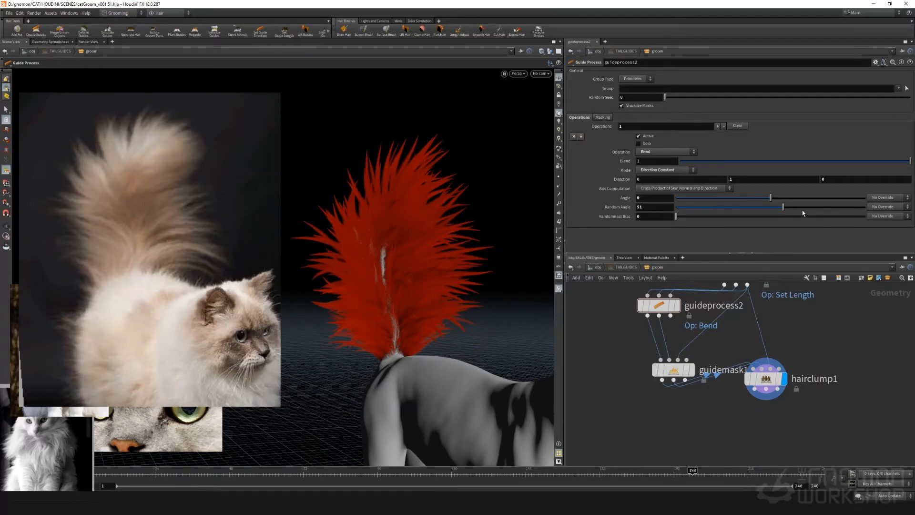
left_click_drag(803, 213, 851, 206)
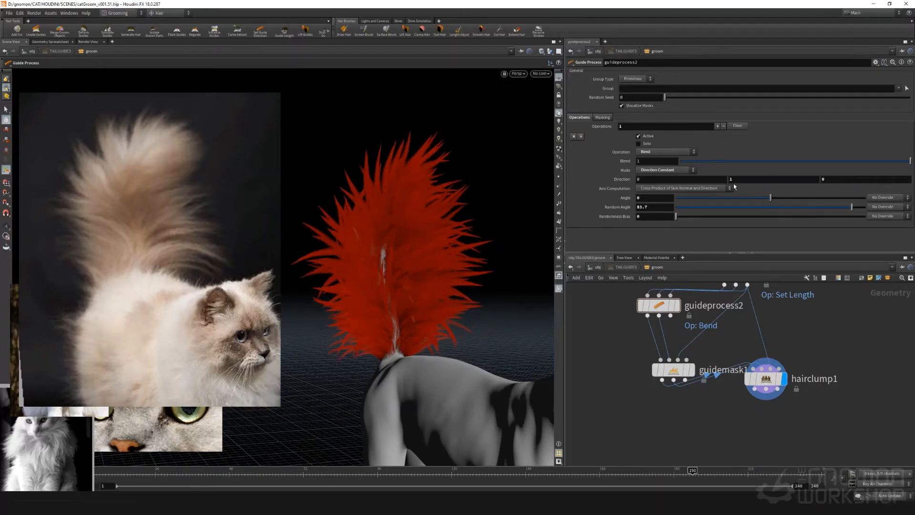
Set the X component of guideprocess2's bend direction to 1
left_click(712, 178)
type("1")
key("Return")
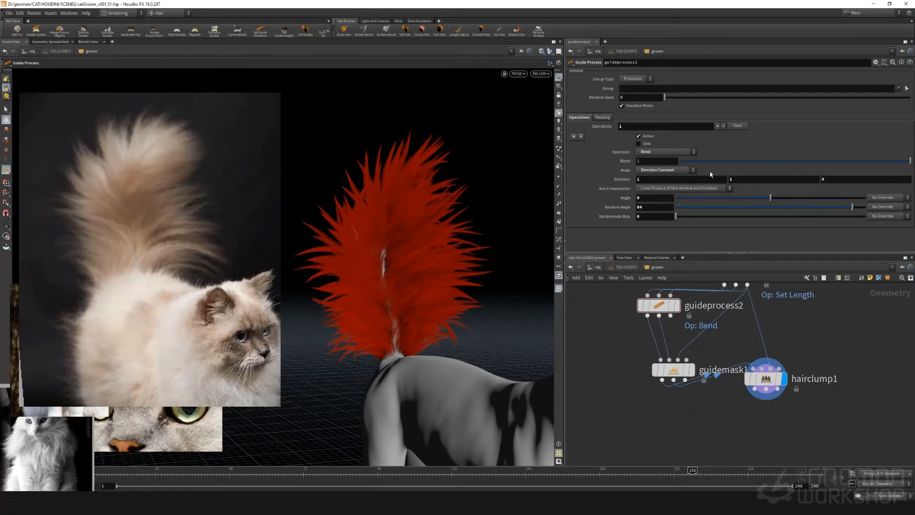
Set the Y component of guideprocess2's bend direction to 0
double_click(737, 179)
type("0")
key("Return")
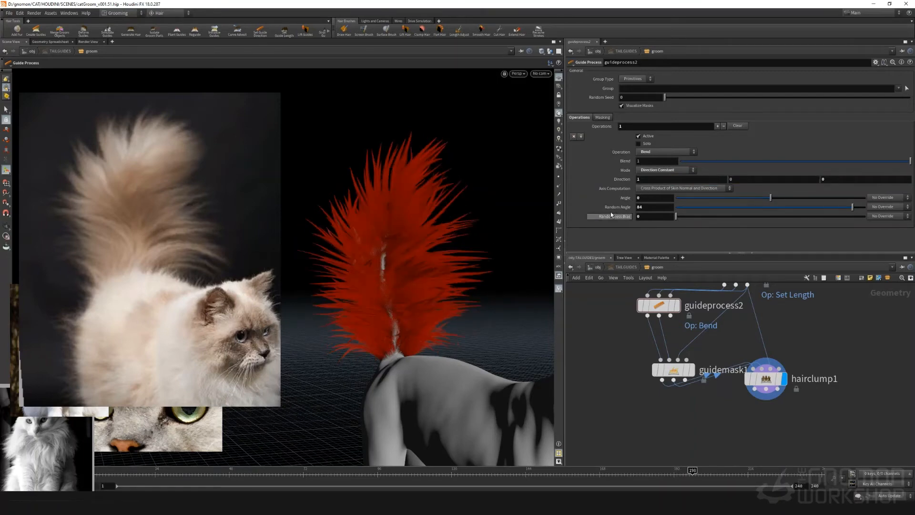
Compare the tail with and without the bend by toggling guideprocess2's bypass
left_click(635, 286)
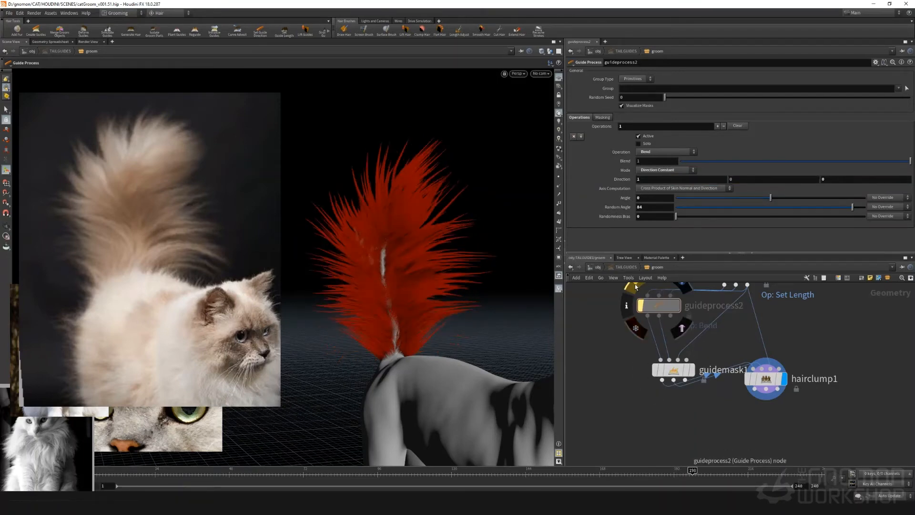
left_click(635, 287)
left_click(635, 287)
left_click(635, 287)
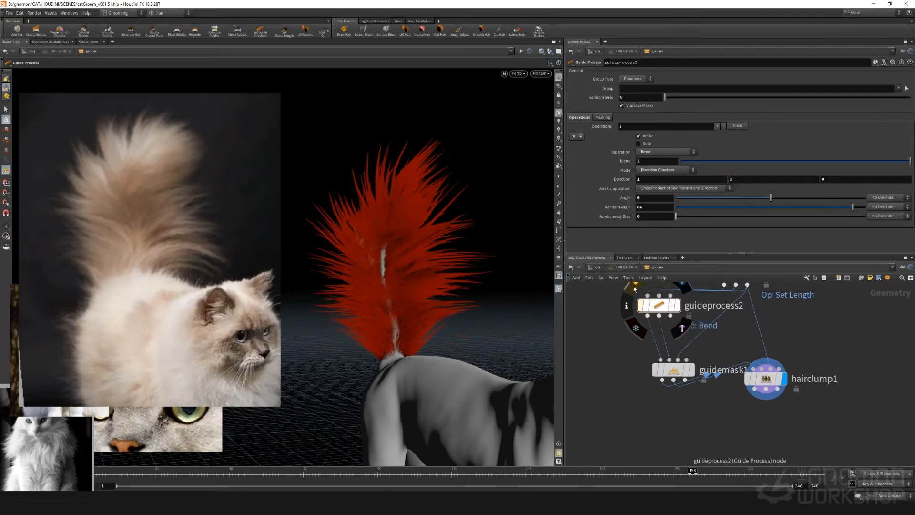
mouse_move(450, 336)
left_mouse_down()
mouse_move(372, 334)
mouse_move(486, 333)
mouse_move(420, 326)
mouse_move(443, 338)
mouse_move(435, 338)
left_mouse_up()
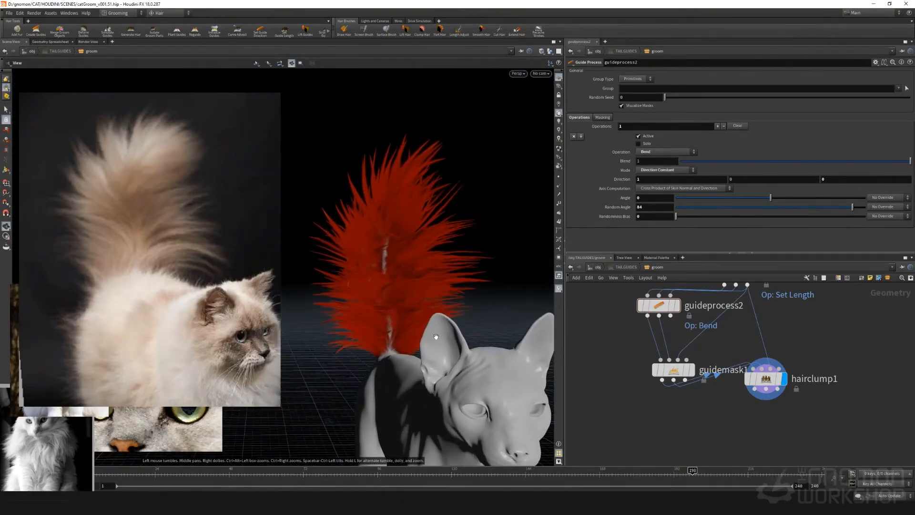
scroll(633, 381, "down", 3)
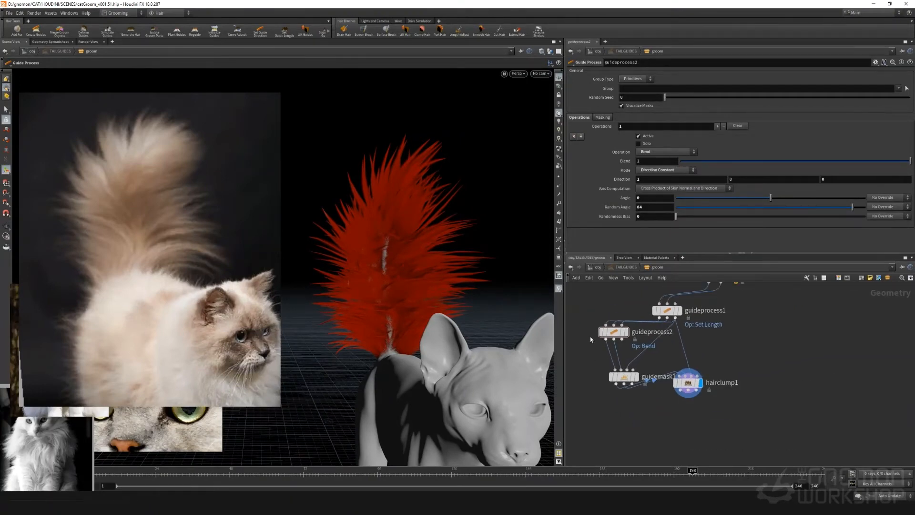
scroll(626, 338, "up", 3)
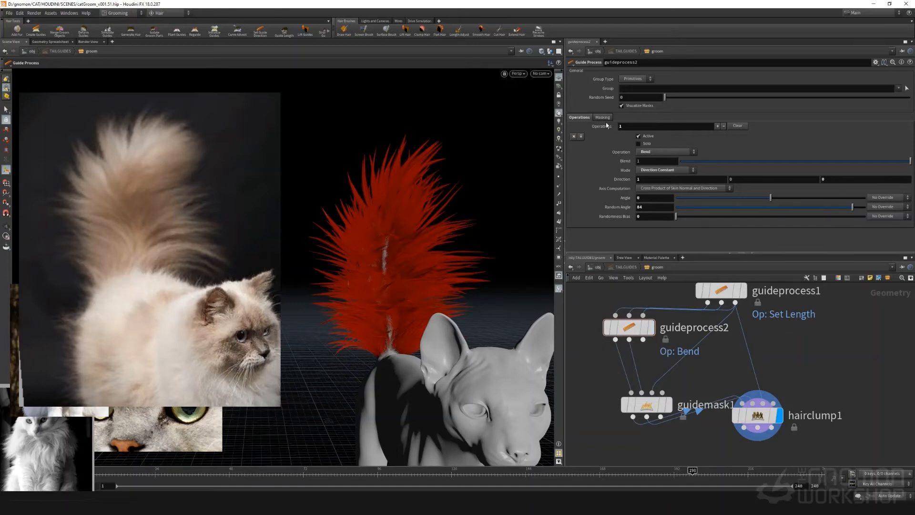
left_click(601, 303)
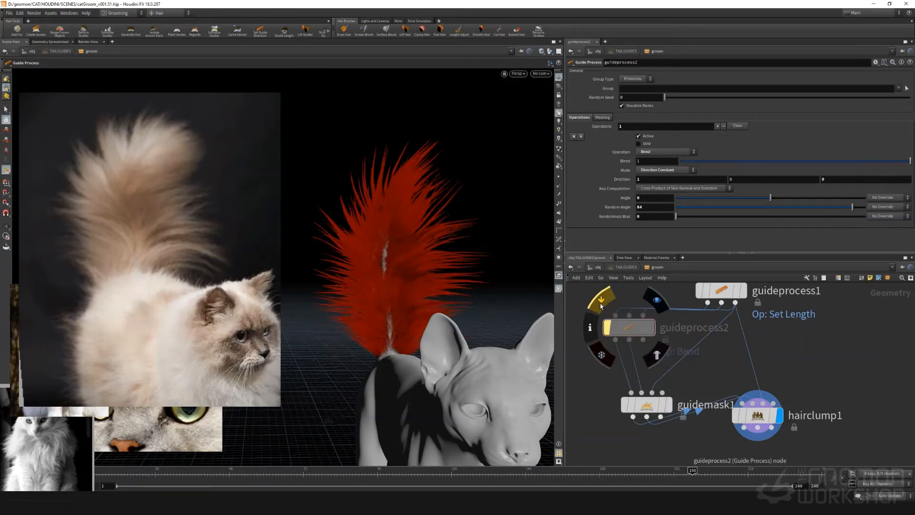
Add a Set Lift guide process after guideprocess2 and wire its output into guidemask1
left_click_drag(629, 329, 617, 304)
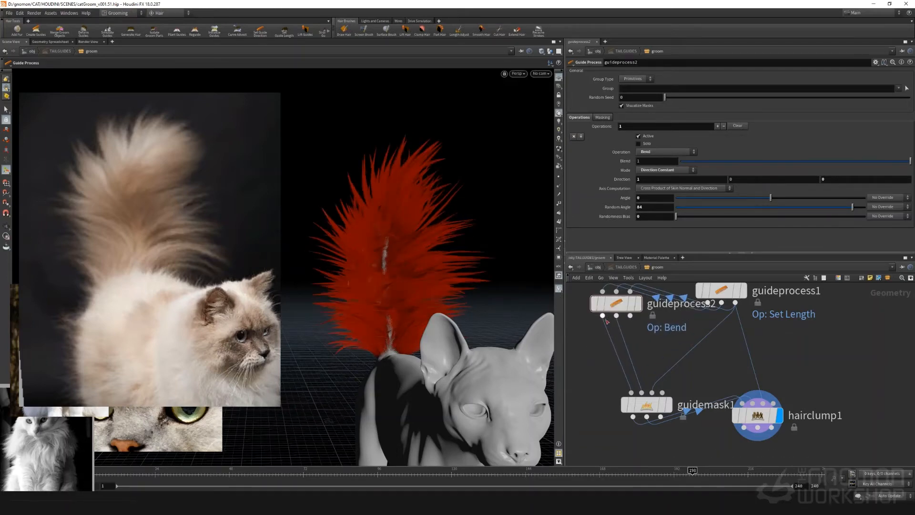
key("Tab")
type("lif")
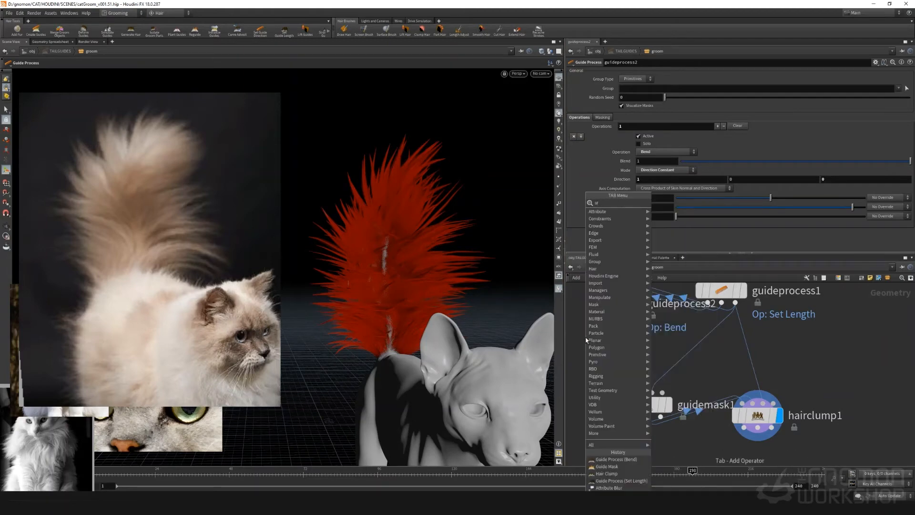
type("t")
key("Return")
left_click(586, 354)
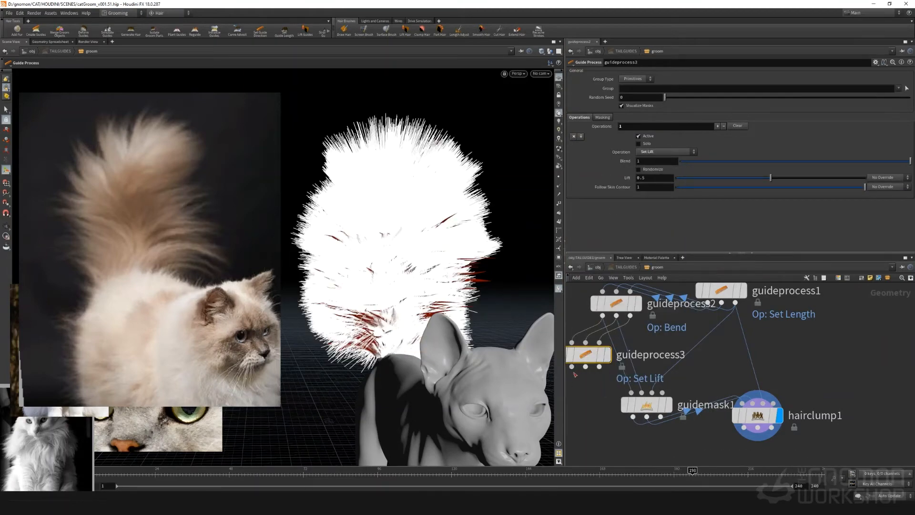
left_click_drag(572, 367, 631, 392)
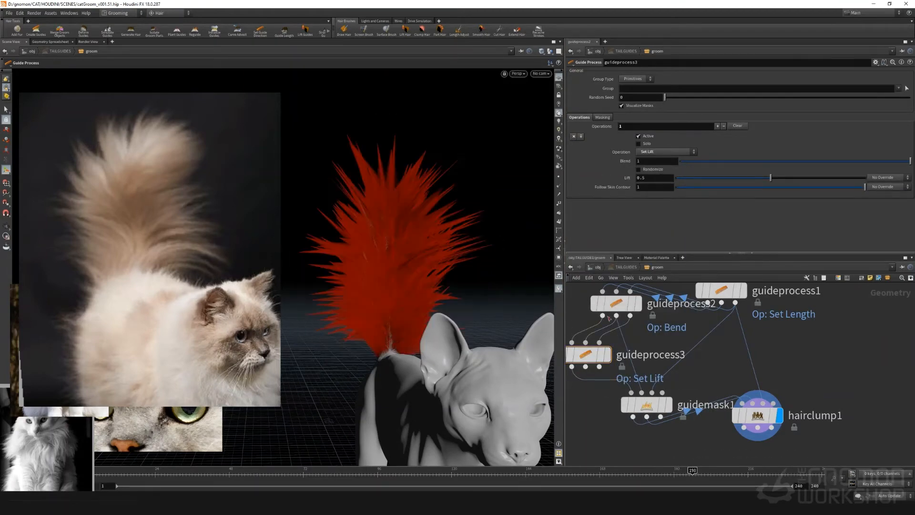
Enable the curve mask on guideprocess3 and adjust its ramp so the second point sits at position 1
left_click(607, 118)
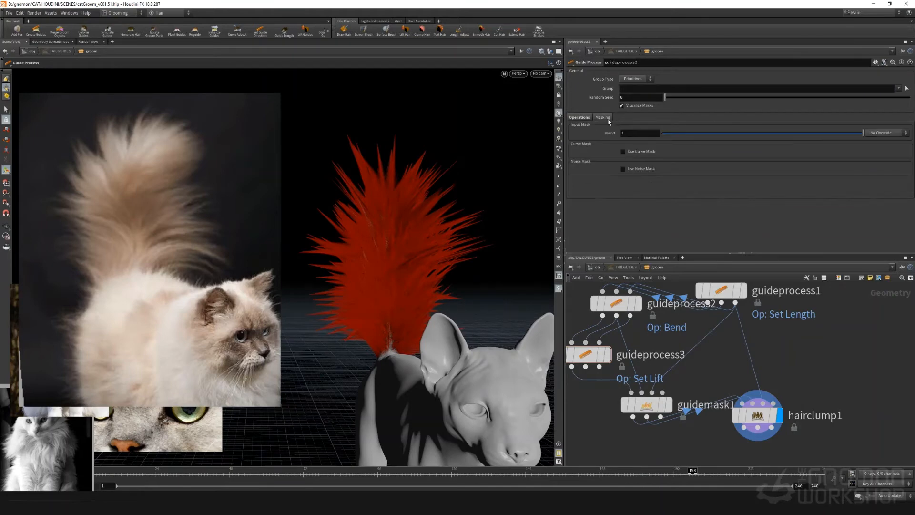
left_click(623, 151)
left_click(686, 234)
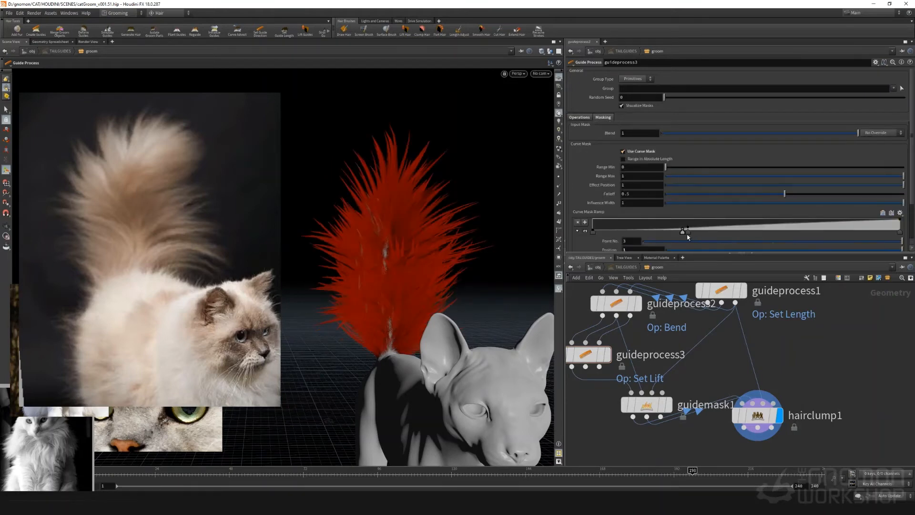
left_click_drag(684, 232, 891, 234)
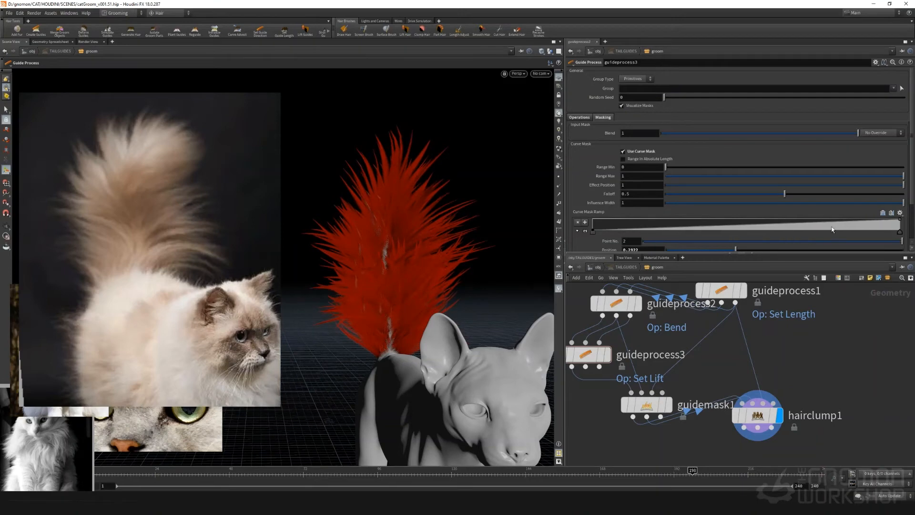
scroll(615, 245, "down", 2)
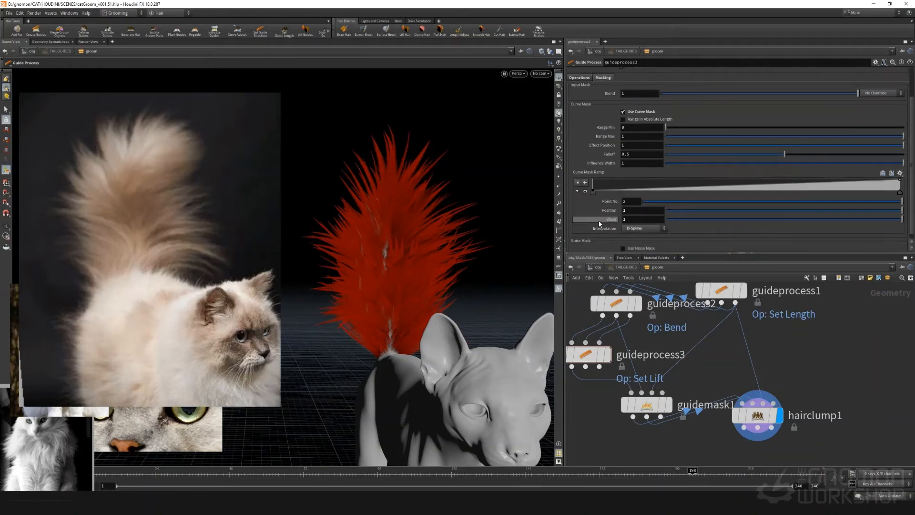
Try a value of -2 on the second curve mask ramp point of guideprocess3 and settle on -1
double_click(624, 220)
type("-2")
key("Return")
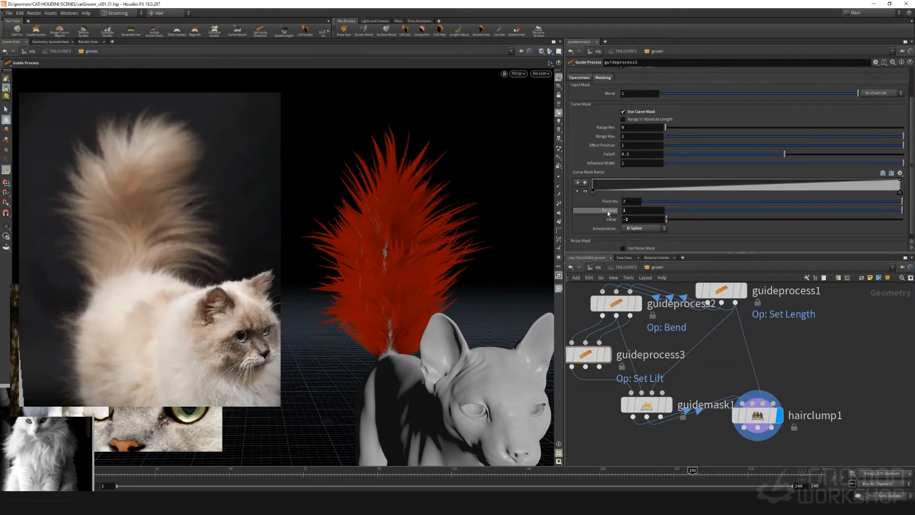
double_click(637, 220)
type("-")
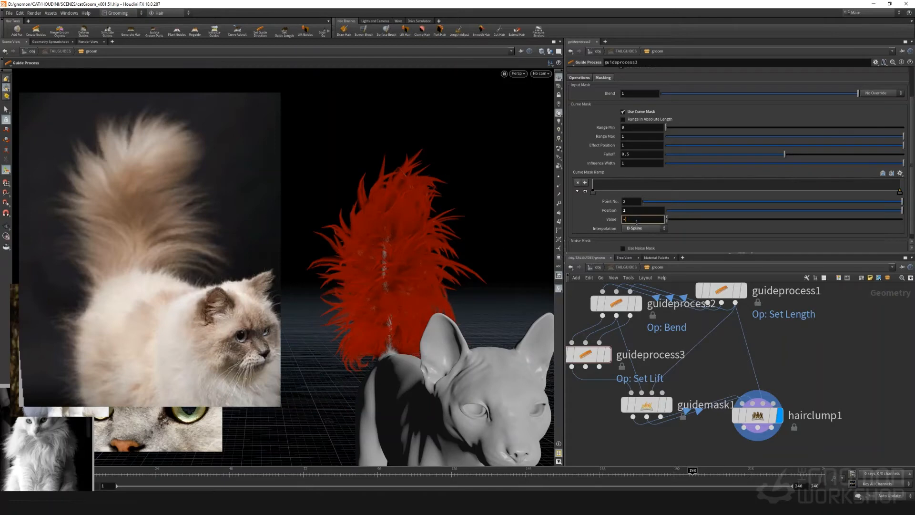
type("1")
key("Return")
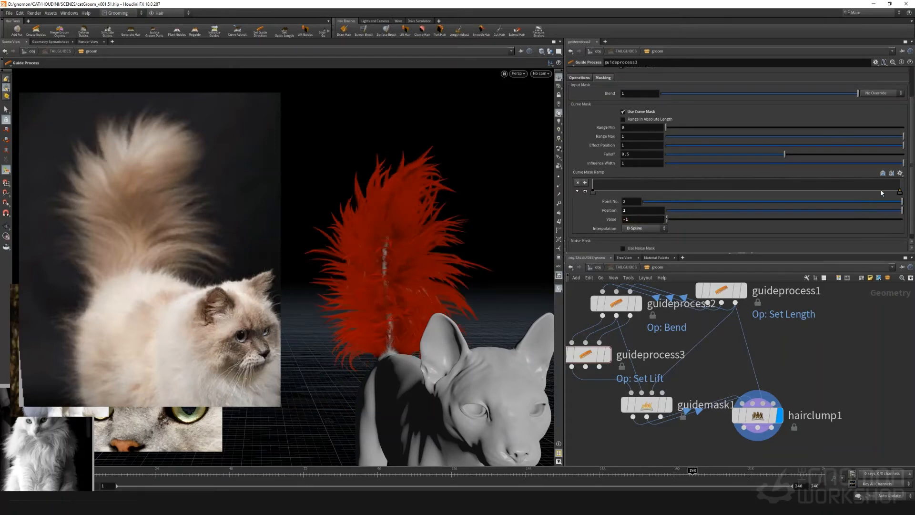
Move the -1 ramp point to position about 0.446 and add an end point at position 1 with value 1
left_click_drag(900, 192, 723, 195)
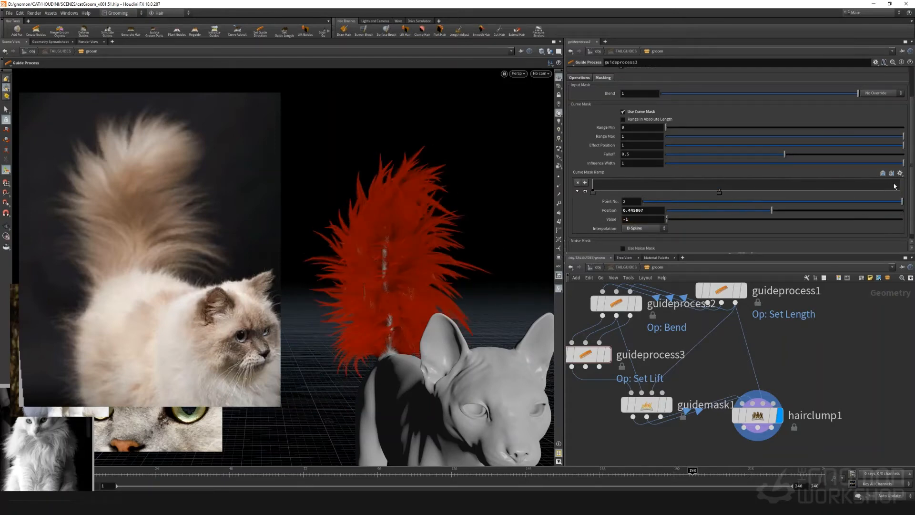
left_click_drag(895, 184, 906, 178)
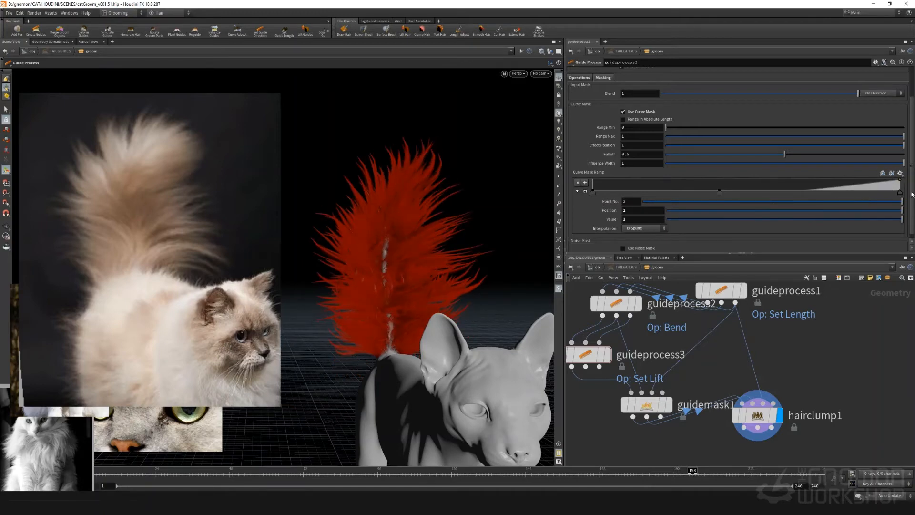
Try a value of 0.5 on the curve mask ramp's end point and undo it
left_click_drag(912, 194, 912, 202)
left_click_drag(636, 214, 570, 217)
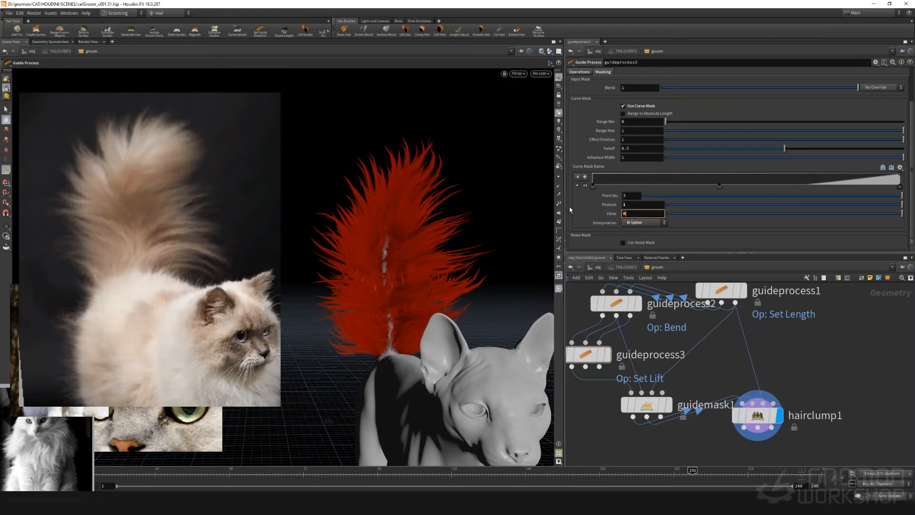
type("0.5")
key("Return")
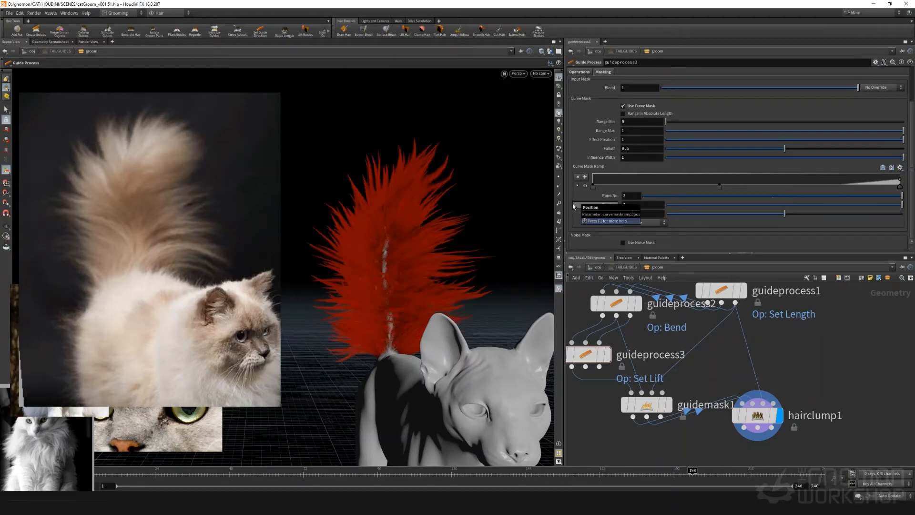
key("ctrl+z")
Raise guideprocess3's lift amount to 0.556
scroll(582, 127, "up", 2)
left_click(577, 104)
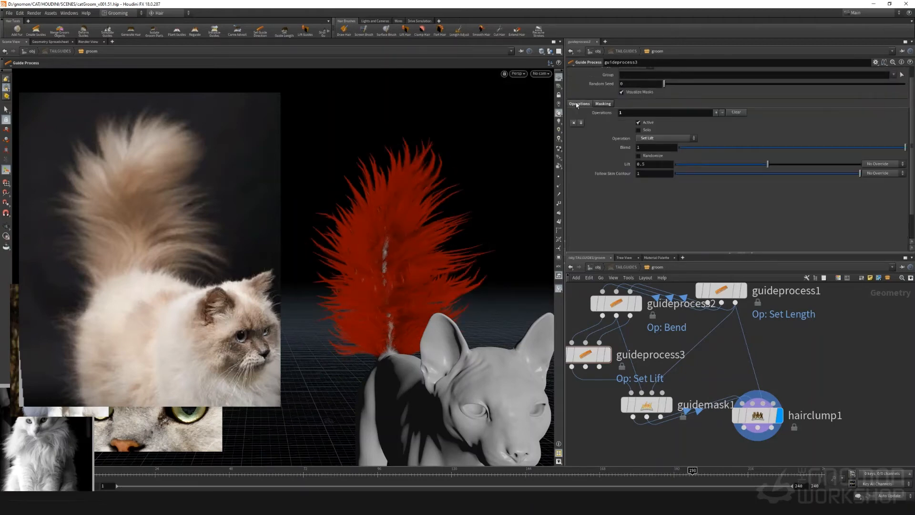
left_click_drag(829, 165, 779, 171)
Insert a Resample node between hairgen2 and guideprocess1, wiring hairgen2's guides through it
scroll(676, 338, "down", 4)
middle_click_drag(676, 338, 652, 431)
scroll(722, 357, "up", 3)
left_click_drag(726, 394, 724, 362)
key("Tab")
type("resample")
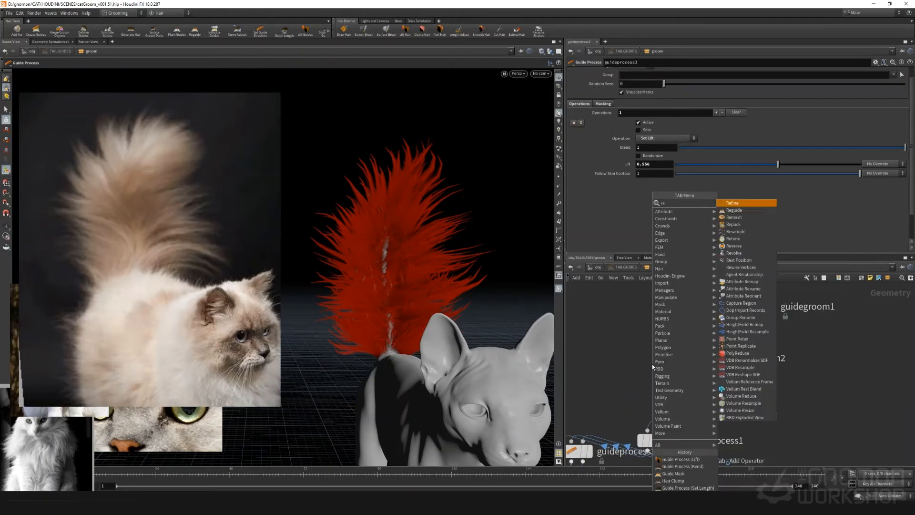
key("Return")
left_click(653, 398)
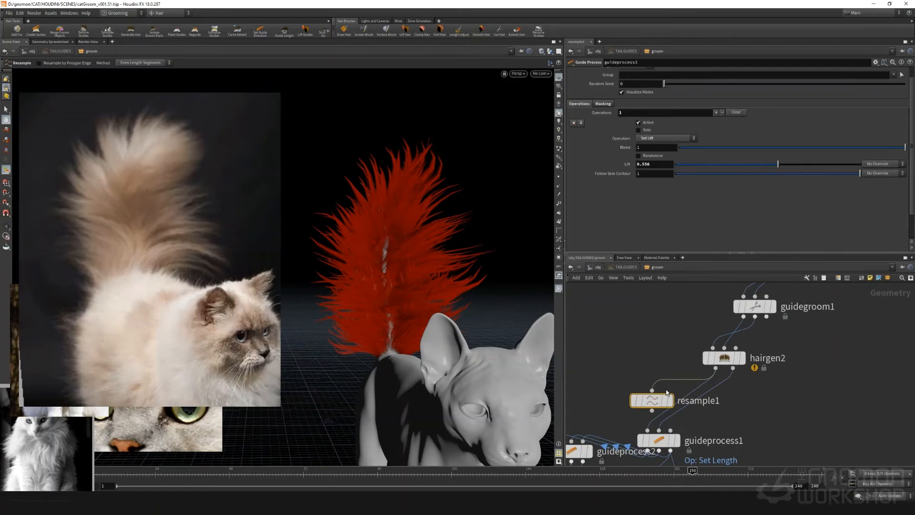
left_click(652, 411)
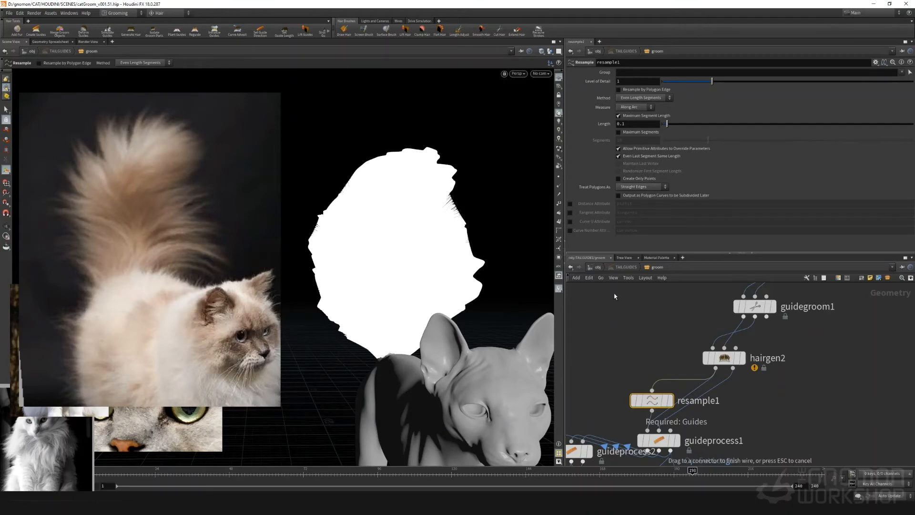
left_click(627, 346)
Set resample1's maximum segment length to 0.5
left_click(631, 123)
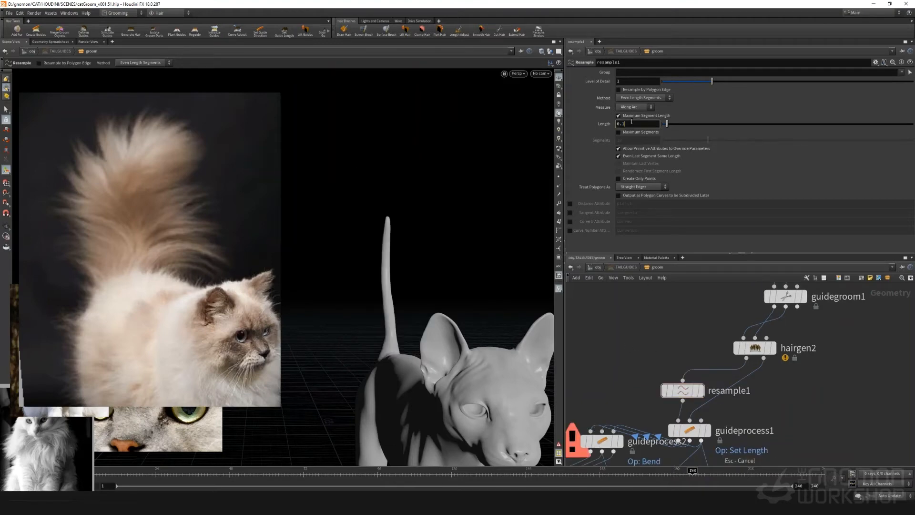
type("5")
key("Return")
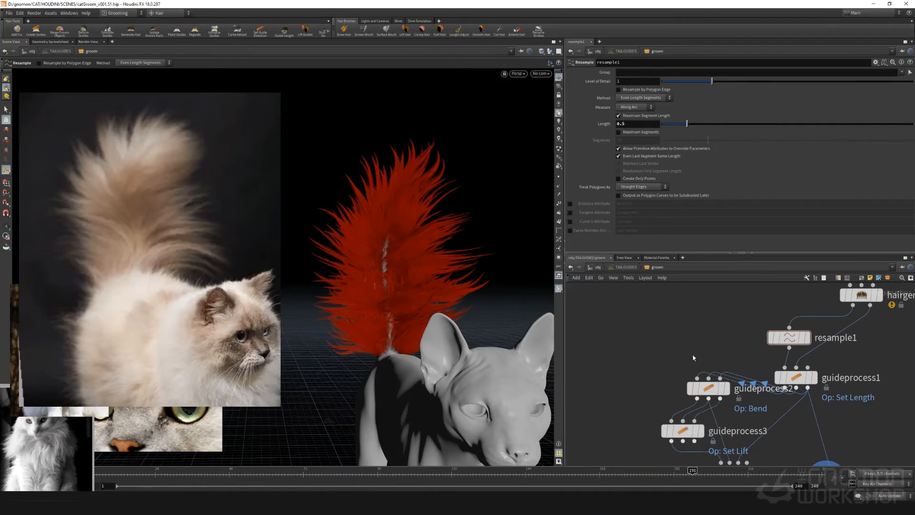
Inspect the resampled tail with guideprocess2 bypassed and re-enabled from another angle
middle_click_drag(693, 358, 691, 344)
right_click_drag(397, 186, 539, 180, "alt")
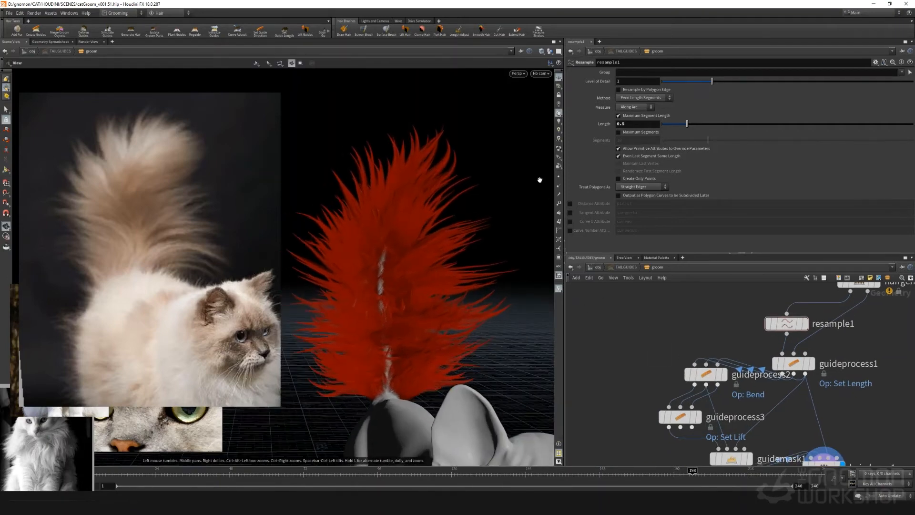
key("Return")
scroll(659, 379, "down", 2)
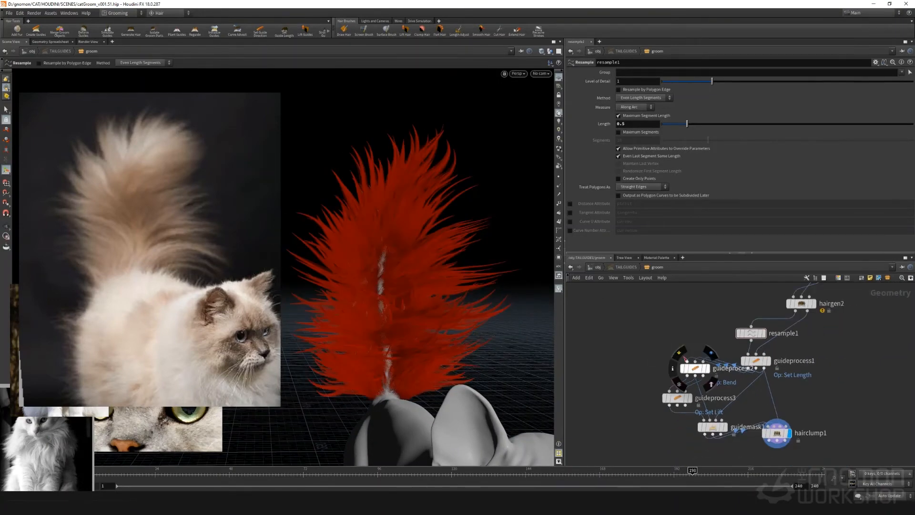
left_click(678, 353)
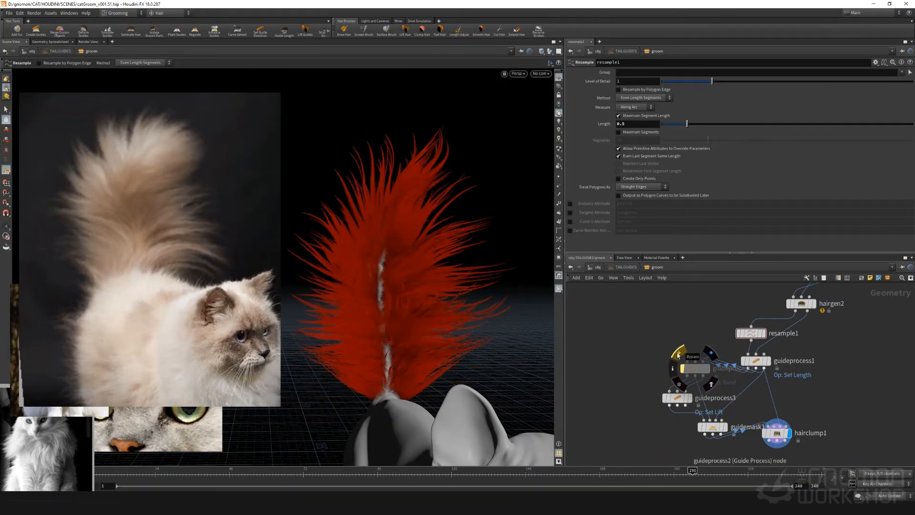
left_click(678, 353)
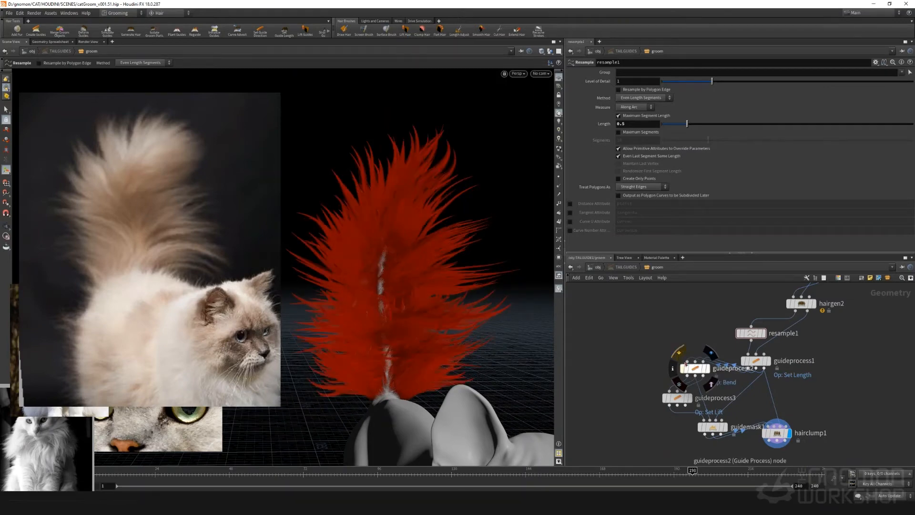
Reduce guideprocess2's bend blend to 0.54 and check the tail's shape
left_click(695, 368)
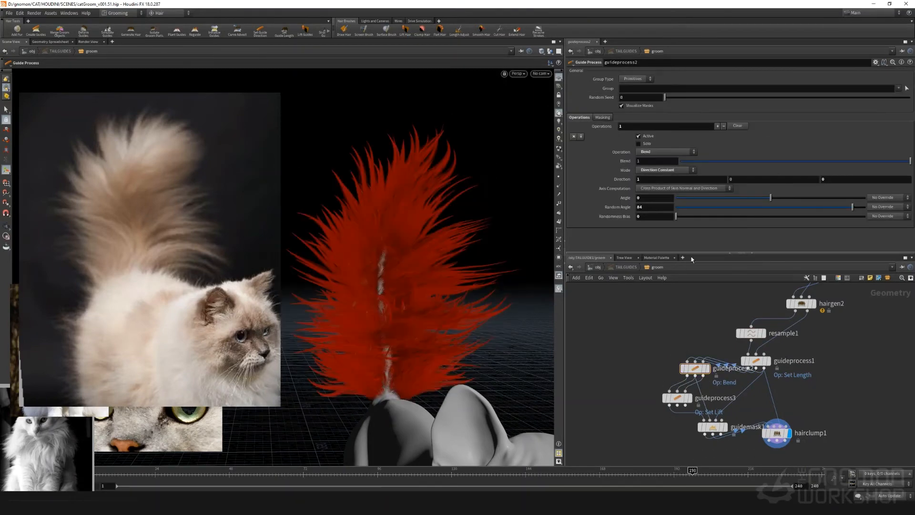
left_click(784, 161)
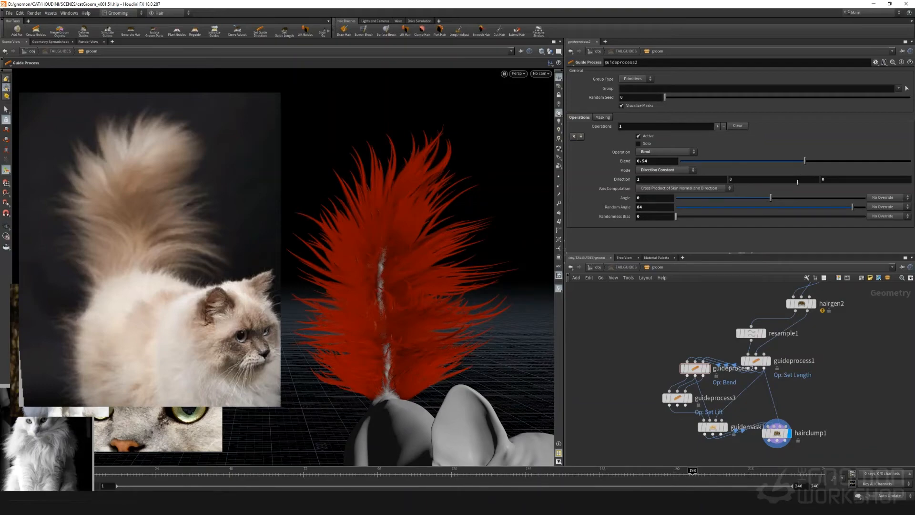
key("Escape")
left_click_drag(480, 302, 612, 341)
left_click_drag(410, 355, 625, 374, "alt")
middle_click_drag(625, 374, 580, 324)
Select the first point of hairclump1's clump profile ramp and examine the tail's clumping
left_click(731, 384)
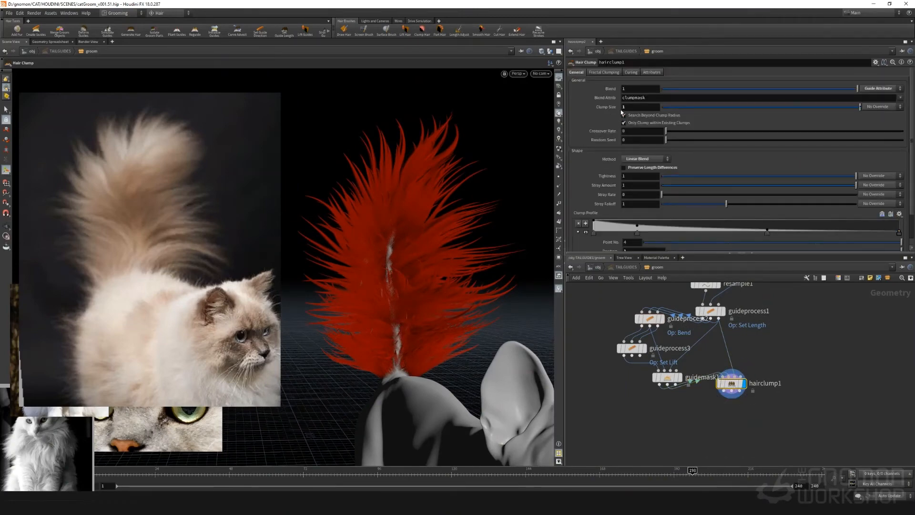
scroll(635, 183, "down", 2)
left_click(593, 213)
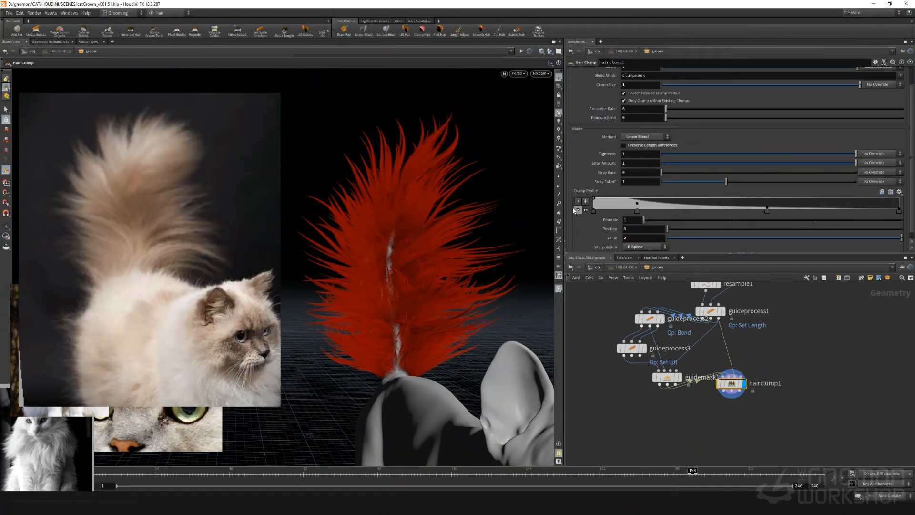
left_click_drag(449, 237, 535, 253, "alt")
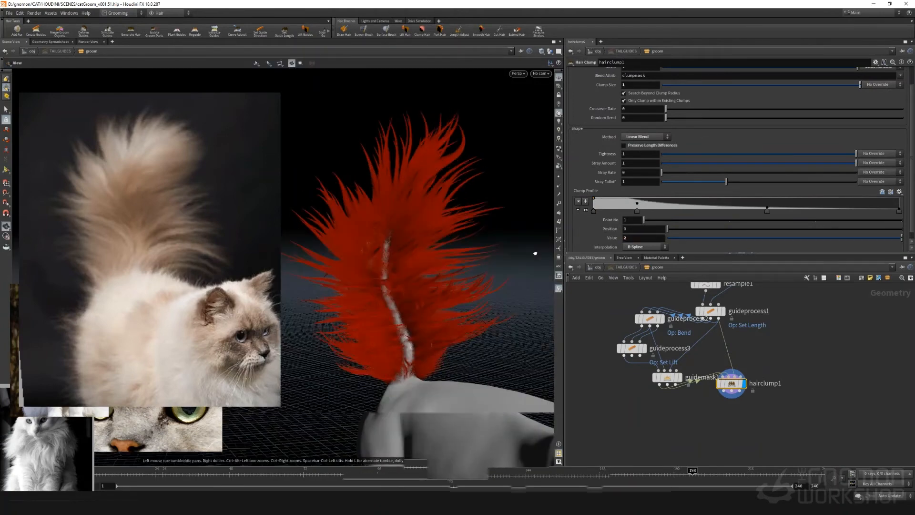
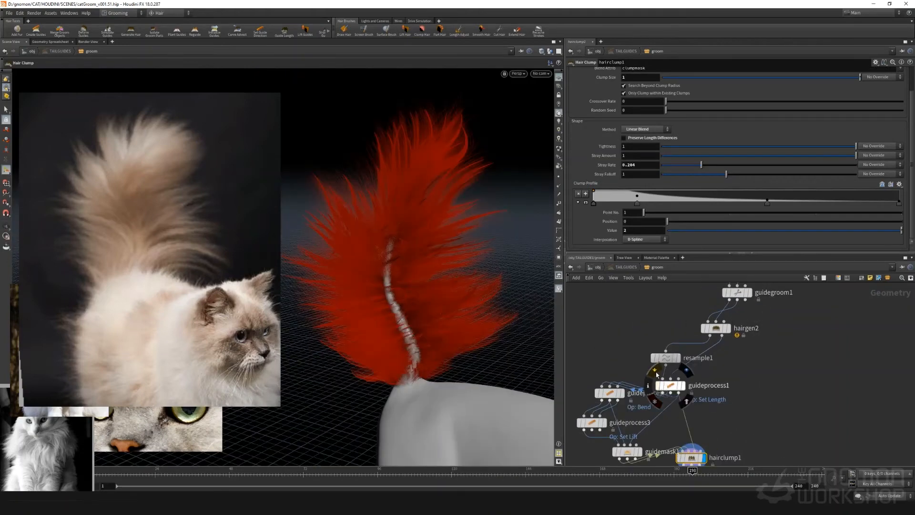
Compare the tail with guideprocess1 bypassed and re-enabled from different angles
left_click(624, 352)
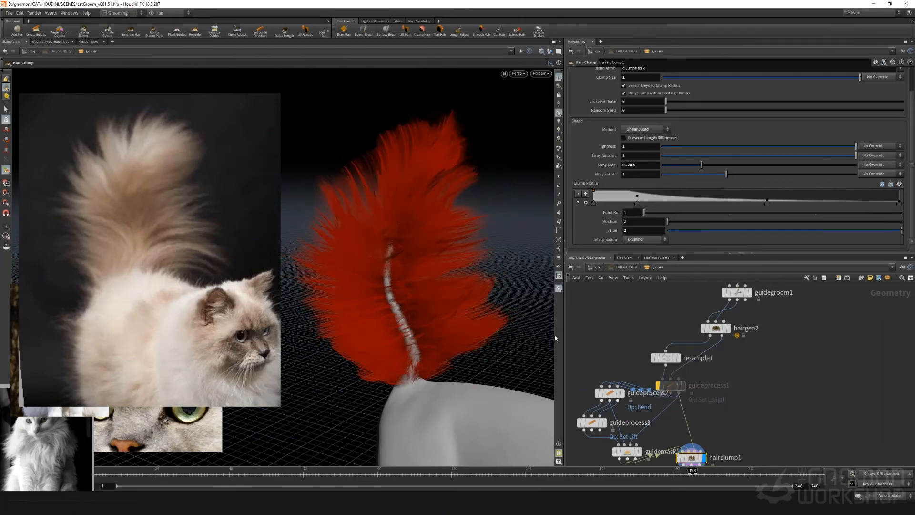
left_click_drag(529, 348, 443, 306, "alt")
middle_click_drag(443, 306, 591, 279, "alt")
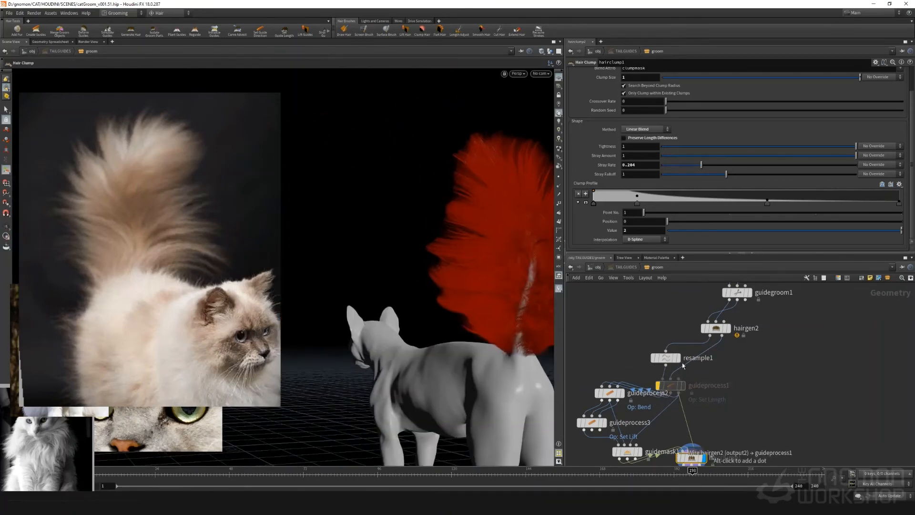
left_click(658, 385)
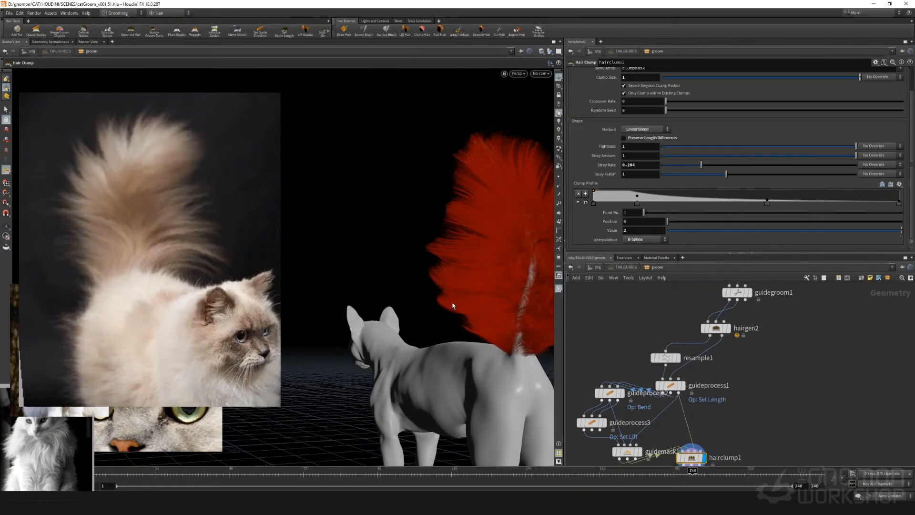
left_click_drag(462, 292, 420, 296, "alt")
Reduce guideprocess1's Set Length blend to 0.387 and check the tail's silhouette
left_click(670, 385)
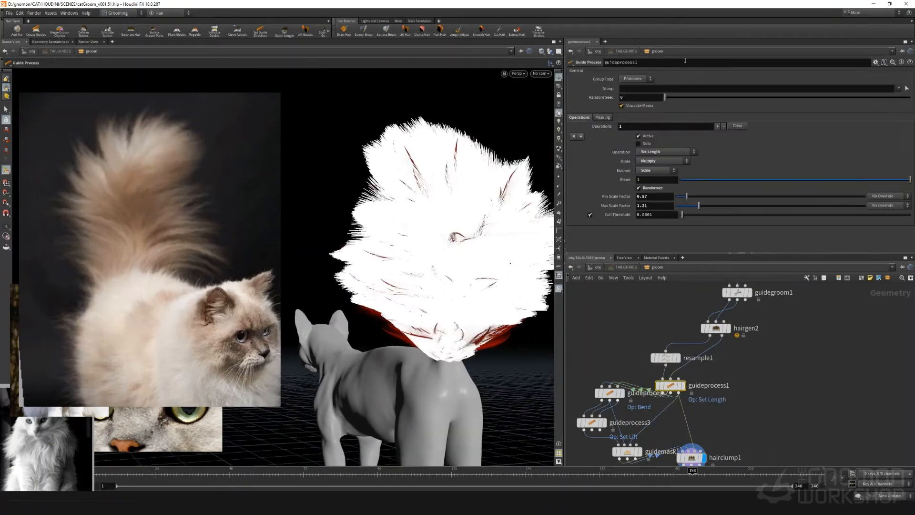
left_click(621, 286)
left_click(769, 180)
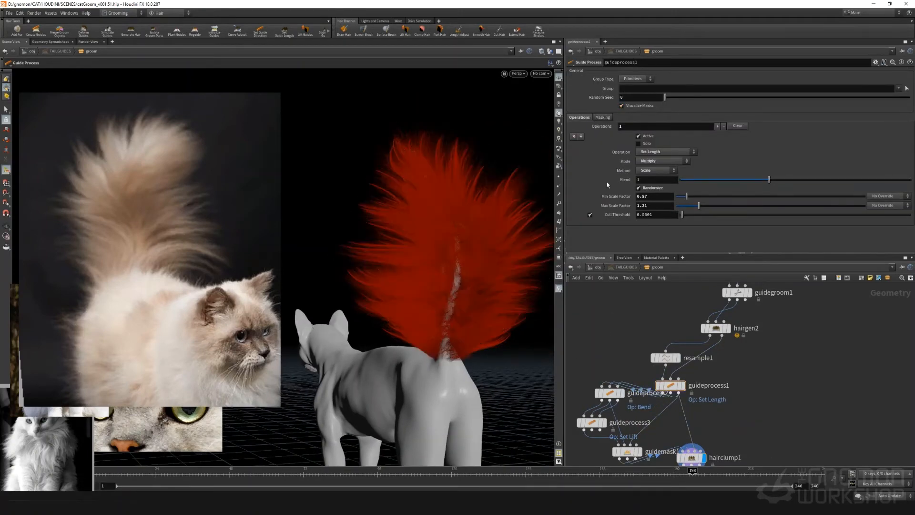
left_click_drag(607, 182, 608, 182)
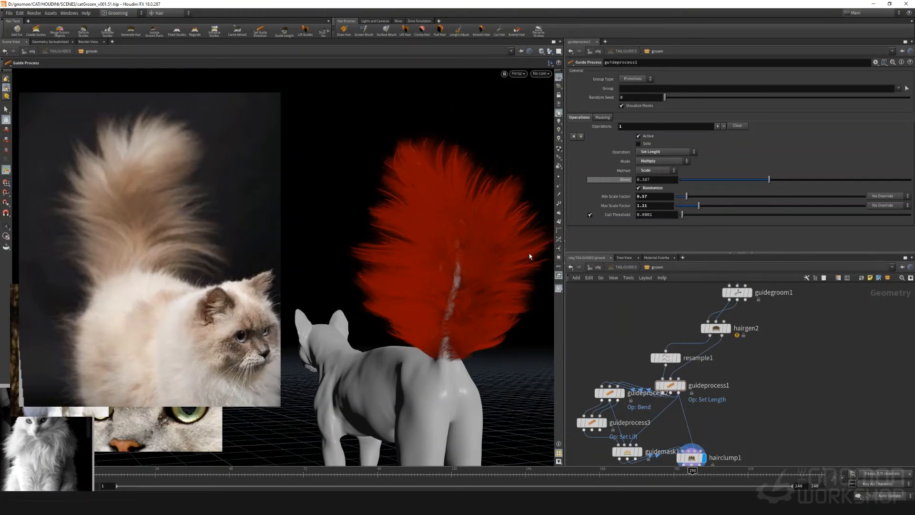
left_click_drag(408, 287, 605, 242, "alt")
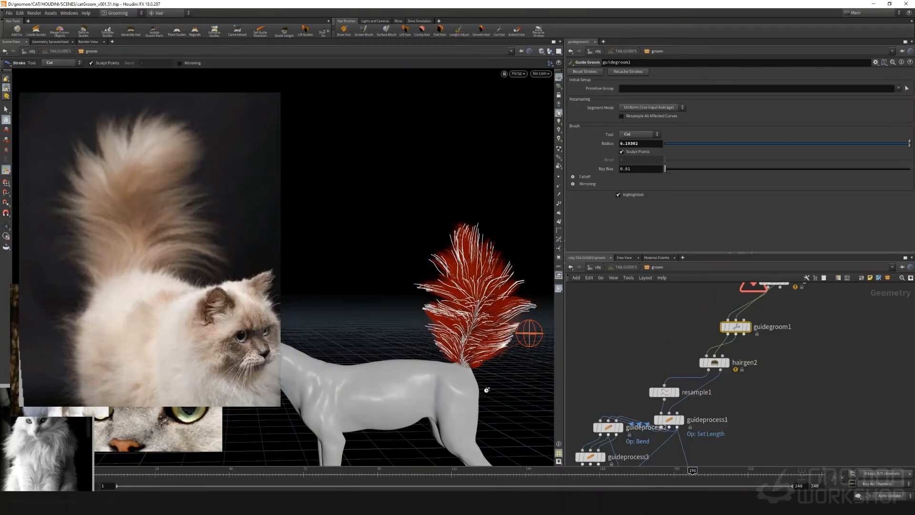
Examine guidegroom1's tail guides against the cat's body from several angles
left_click_drag(487, 390, 522, 341, "alt")
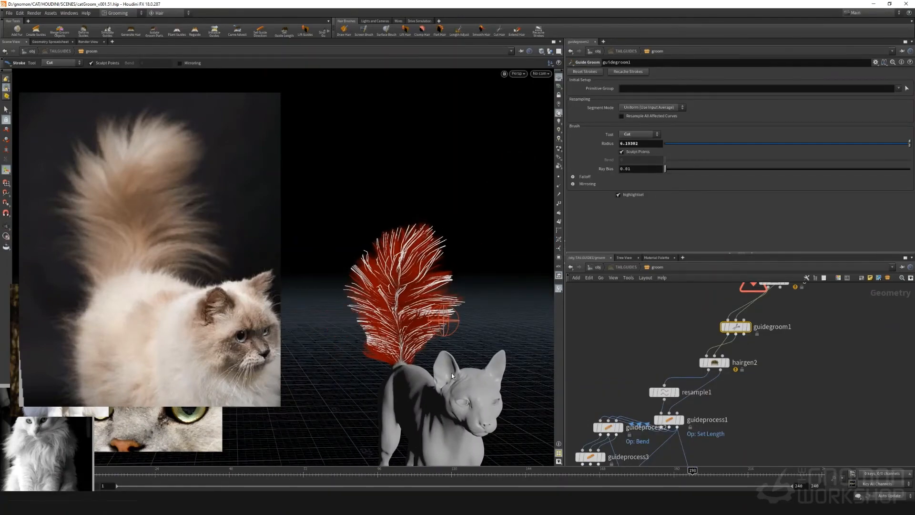
key("Escape")
mouse_move(451, 372)
left_mouse_down()
mouse_move(485, 330)
mouse_move(361, 368)
mouse_move(384, 365)
left_mouse_up()
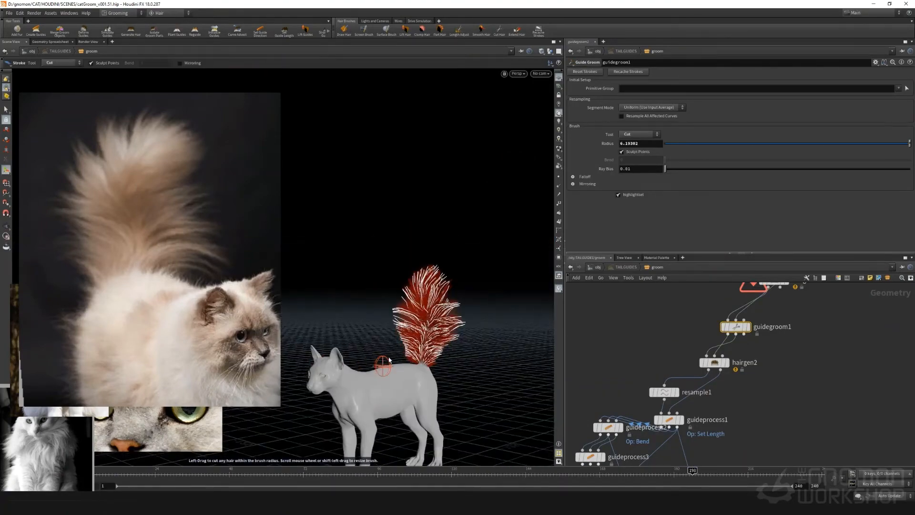
key("Escape")
mouse_move(532, 262)
left_mouse_down()
mouse_move(370, 223)
mouse_move(442, 206)
mouse_move(456, 238)
mouse_move(446, 241)
left_mouse_up()
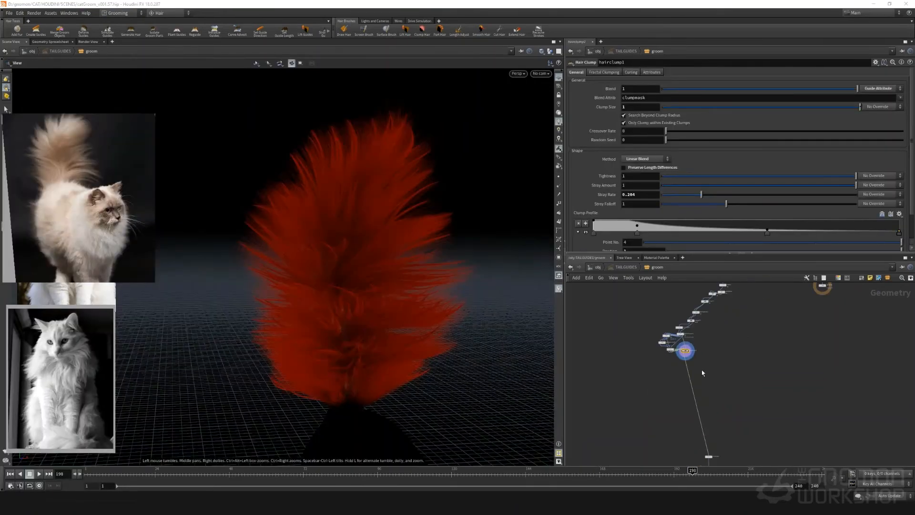
Add a Set Length guide process fed by hairclump1
scroll(667, 363, "up", 1)
key("Tab")
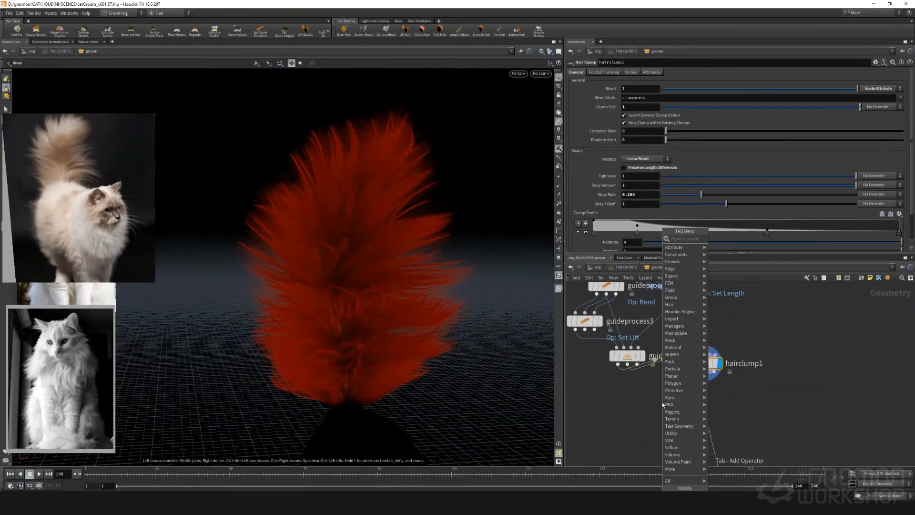
type("len")
key("Return")
left_click(662, 401)
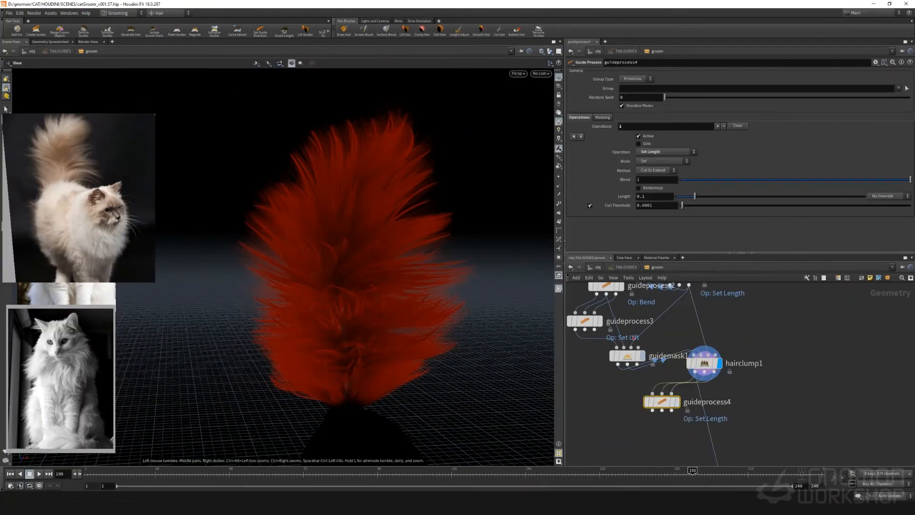
Make the new guide process multiply hair length by a 0.5 scale factor using the Scale method, and inspect the tail
left_click(648, 178)
type("0.5")
key("Return")
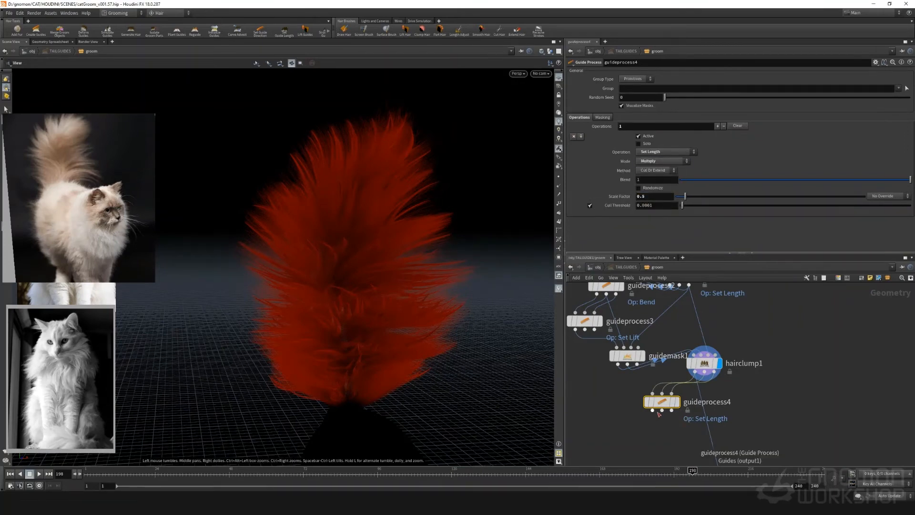
left_click_drag(389, 295, 184, 277)
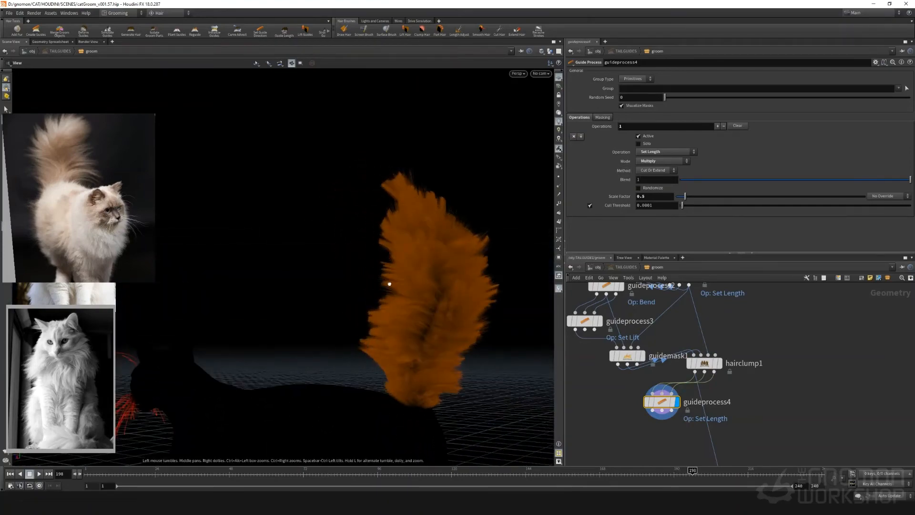
left_click_drag(386, 276, 510, 289)
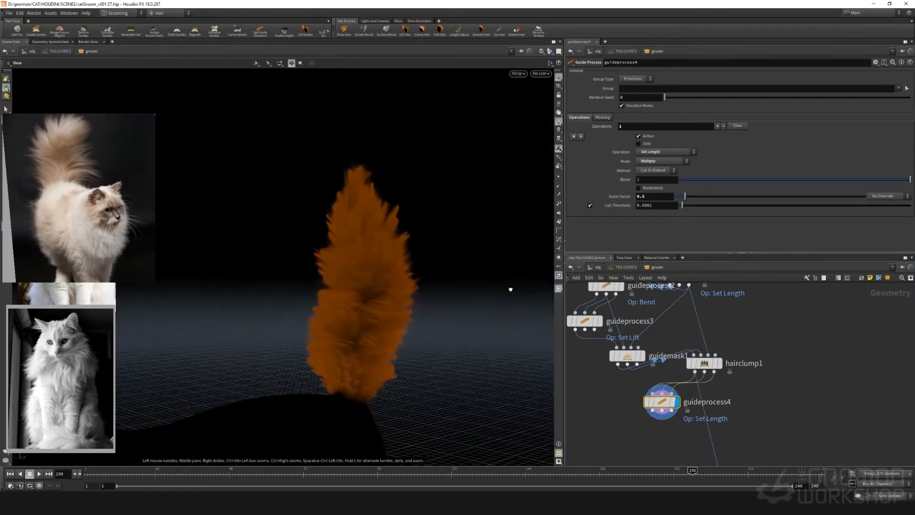
left_click(651, 170)
left_click(648, 181)
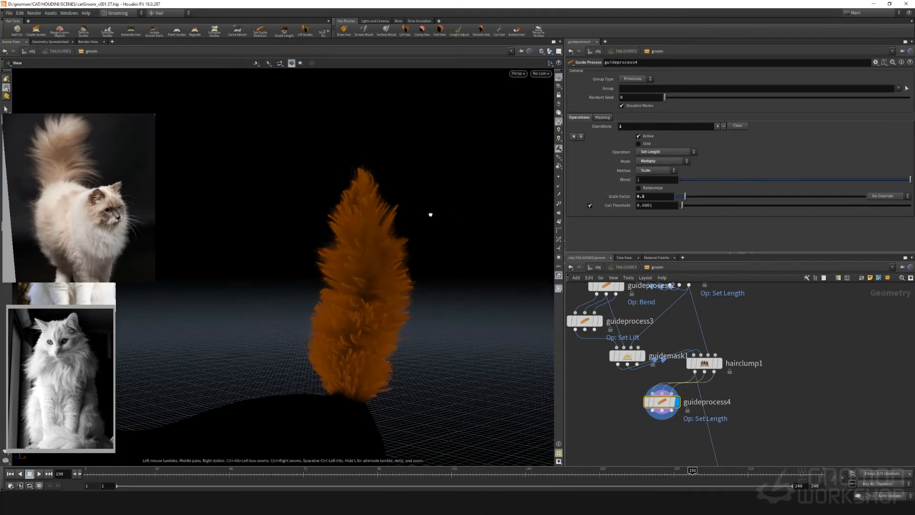
left_click_drag(431, 206, 522, 206)
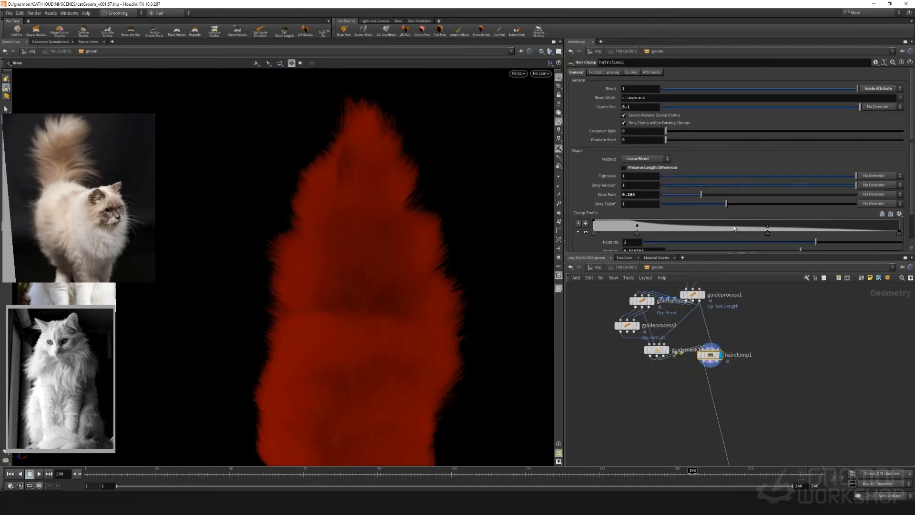
Raise the third point of hairclump1's clump profile, shift it slightly toward the tip, and delete the second point
left_click_drag(768, 226, 779, 219)
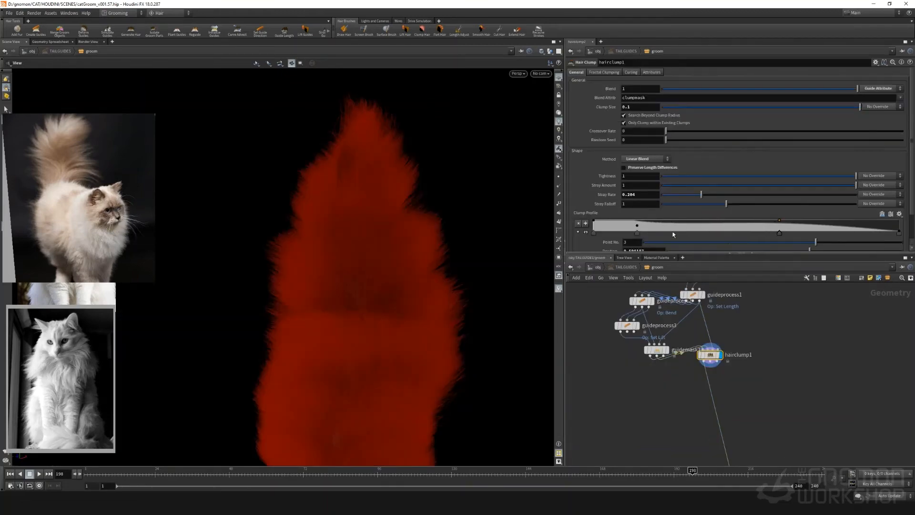
left_click(638, 226)
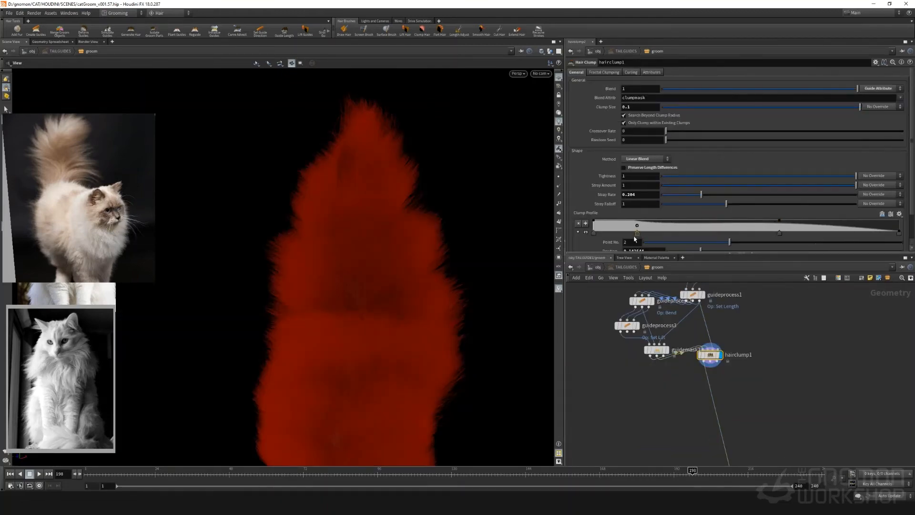
key("Delete")
Set the value of the clump profile's first point to 1
left_click(593, 234)
scroll(617, 239, "down", 1)
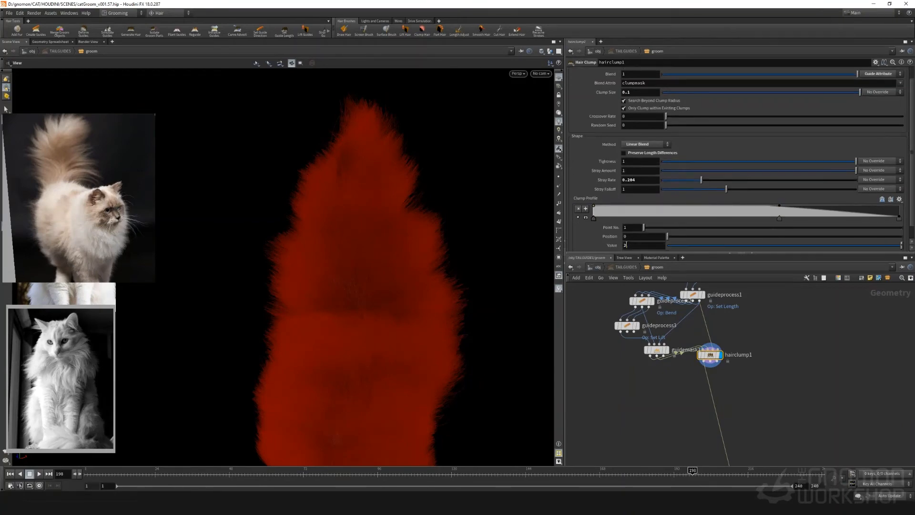
left_click(626, 245)
type("4")
key("BackSpace")
type("1")
key("Return")
Try hairclump1's clump size at 0.2 and 0.5, checking the tail's clumps
left_click(633, 89)
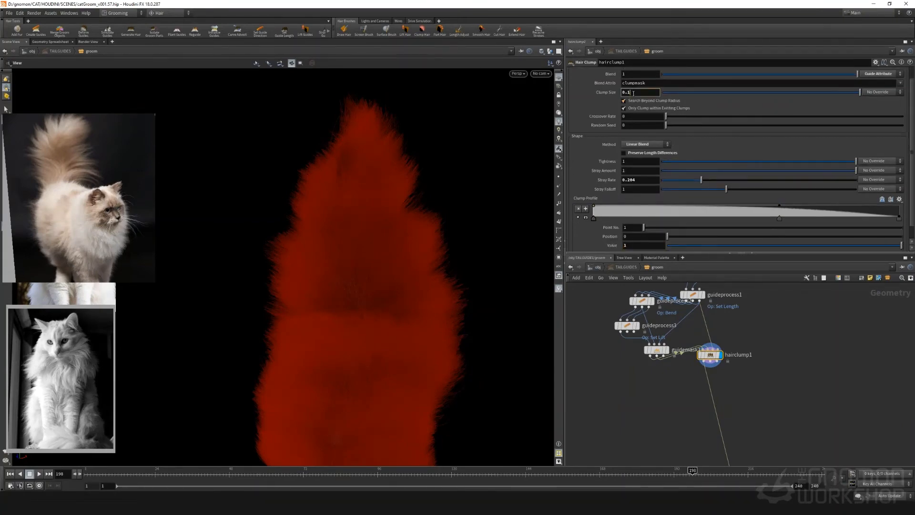
key("BackSpace")
type("2")
key("Return")
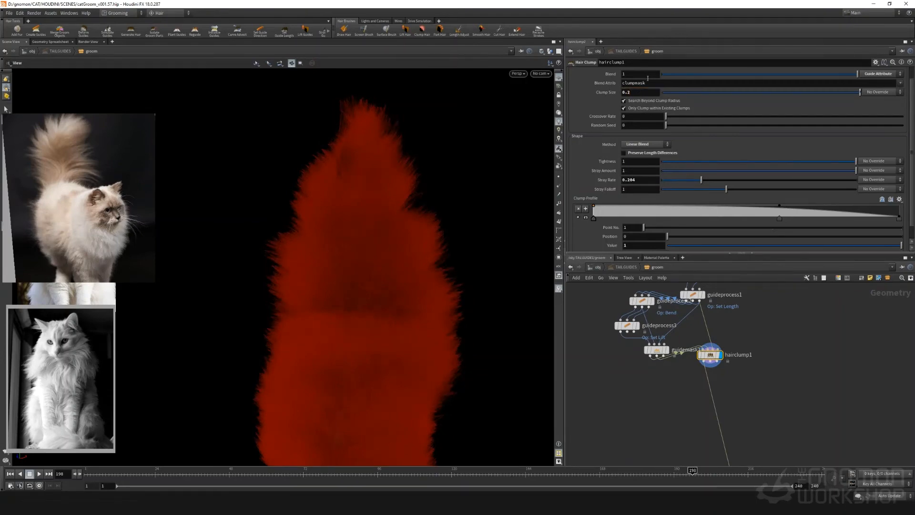
left_click(639, 91)
key("BackSpace")
type("5")
key("Return")
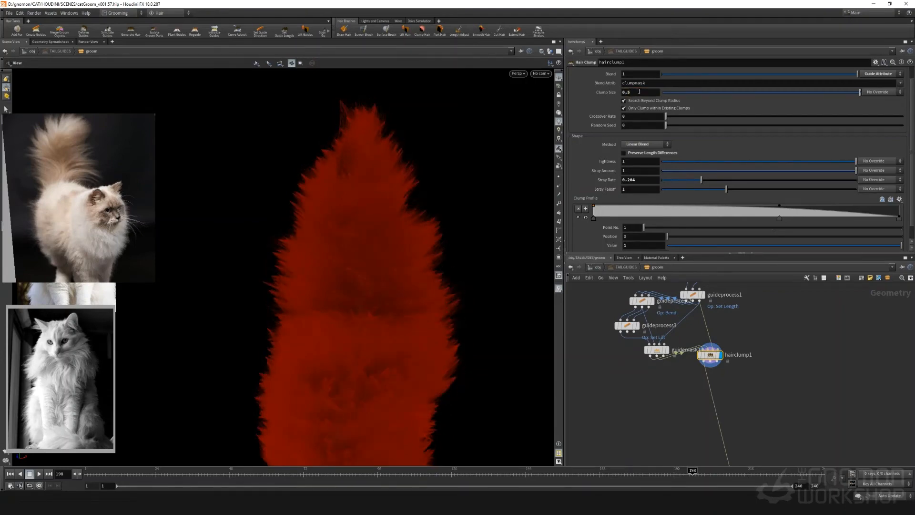
left_click_drag(350, 186, 453, 177)
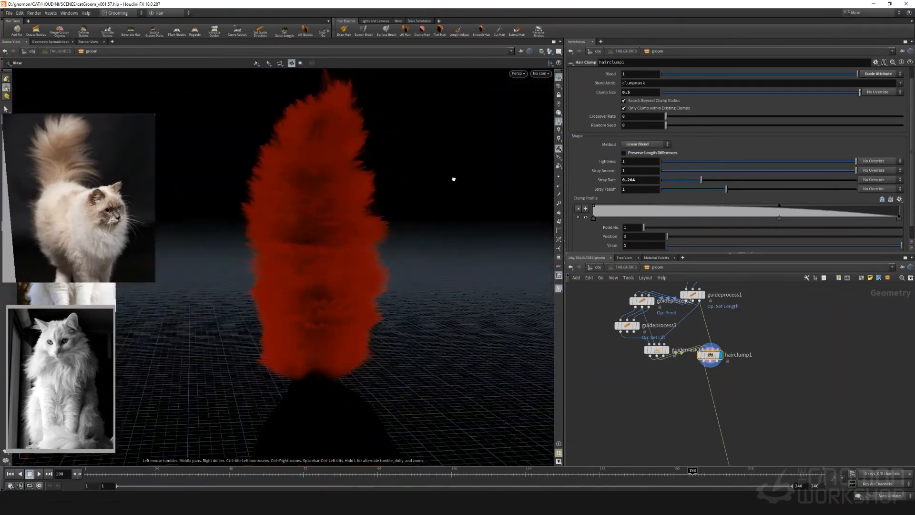
Switch hairclump1's clumping method to Extrude And Blend and inspect the tail
left_click(646, 144)
left_click(643, 158)
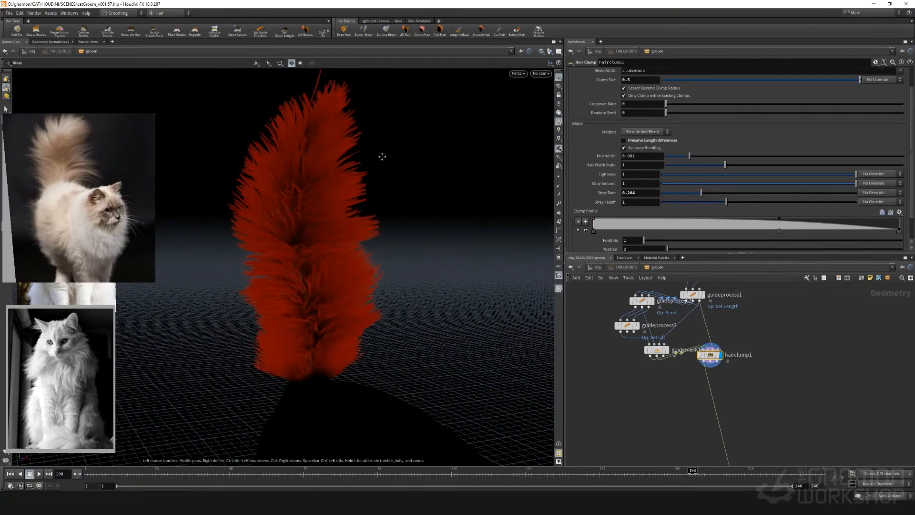
left_click_drag(455, 182, 399, 181)
Raise hairclump1's clump size to 1 and further to 1.5, checking the clumps from other angles
double_click(632, 79)
type("1")
key("Return")
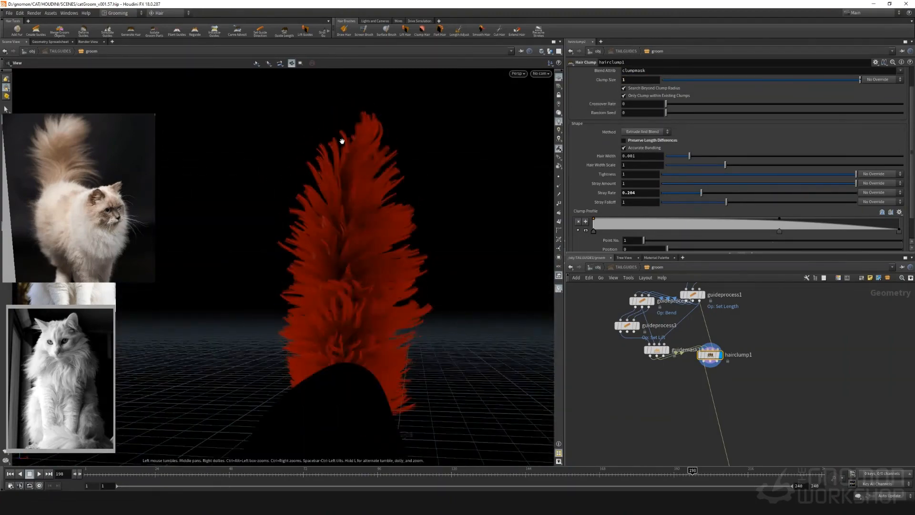
left_click_drag(342, 138, 373, 137)
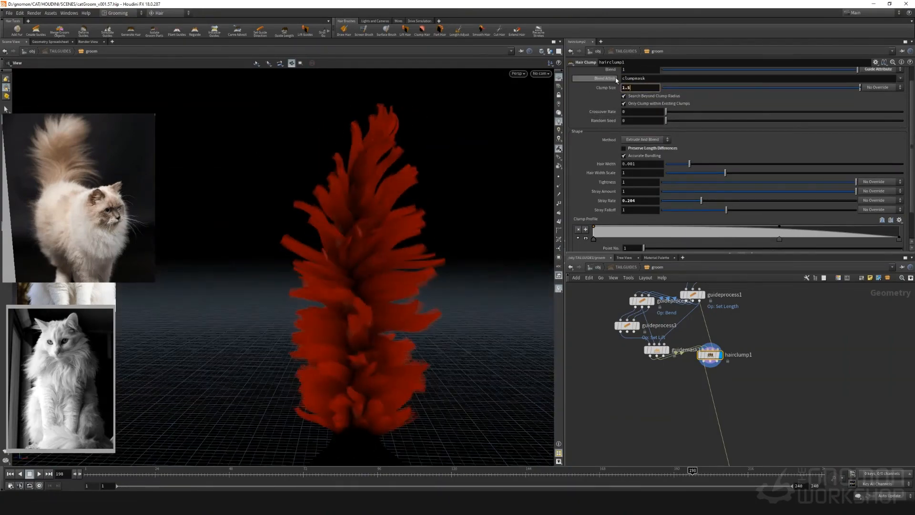
left_click_drag(428, 214, 445, 254)
Try higher hair width and hair width scale values on hairclump1, and undo the changes
mouse_move(663, 156)
left_mouse_down()
mouse_move(645, 157)
mouse_move(855, 157)
mouse_move(665, 163)
left_mouse_up()
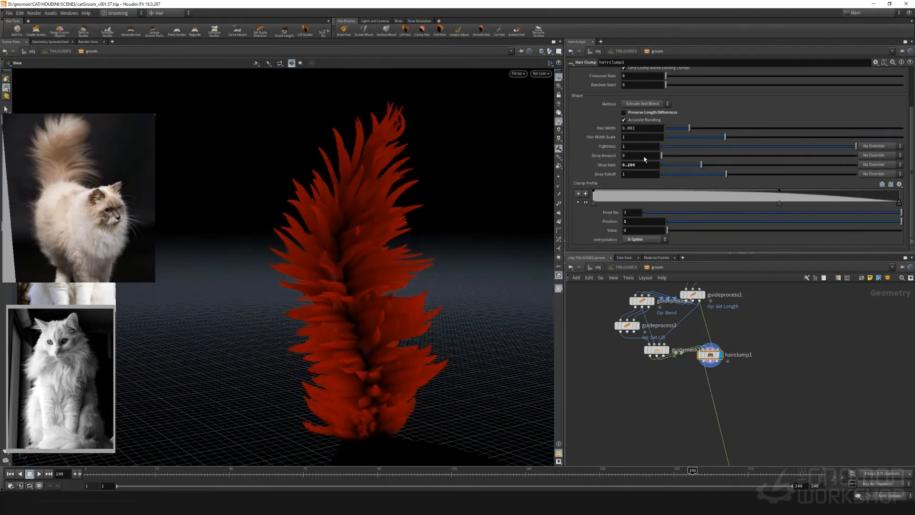
left_click(848, 164)
left_click_drag(726, 174, 853, 173)
key("ctrl+z")
key("ctrl+z")
key("ctrl+z")
Enable Preserve Length Differences on hairclump1 and add a clump profile point at about position 0.226 with value 3
left_click_drag(357, 155, 263, 160)
left_click(623, 112)
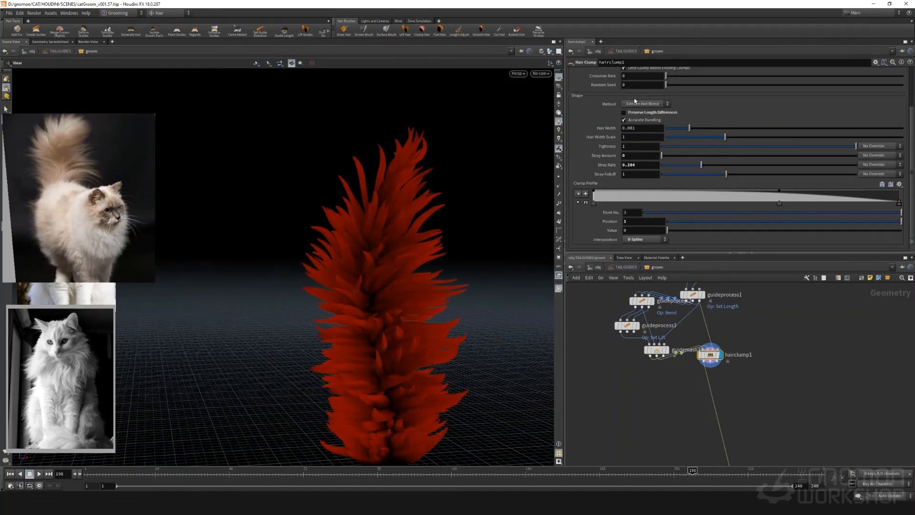
left_click_drag(661, 192, 662, 208)
left_click(641, 230)
type("10")
key("Return")
left_click_drag(328, 224, 267, 209)
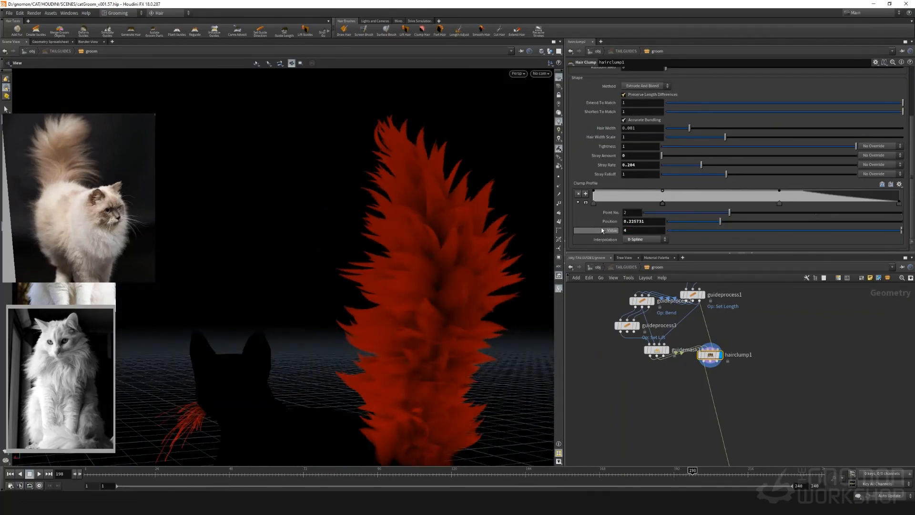
left_click_drag(362, 238, 481, 235)
right_click_drag(410, 238, 353, 249)
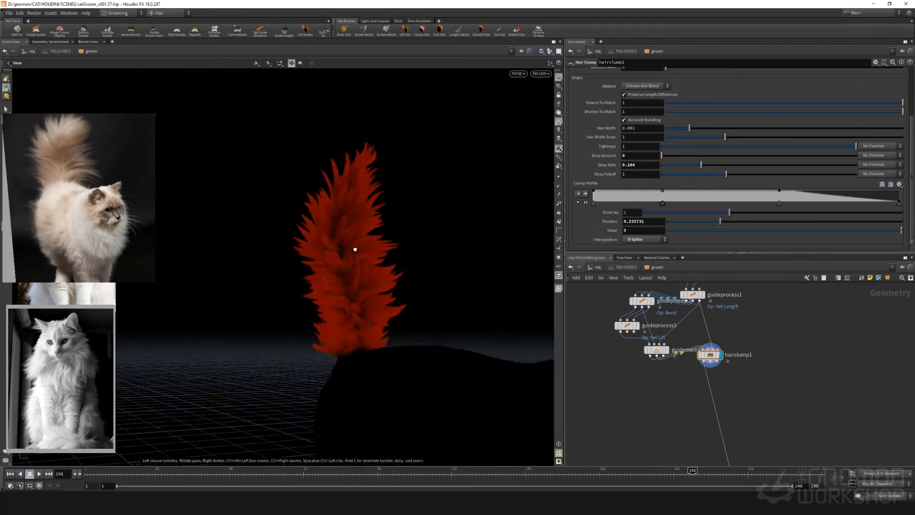
Lower hairclump1's blend to 0.676 and check the tail
scroll(705, 162, "up", 3)
left_click_drag(858, 89, 794, 86)
left_click_drag(457, 209, 486, 211)
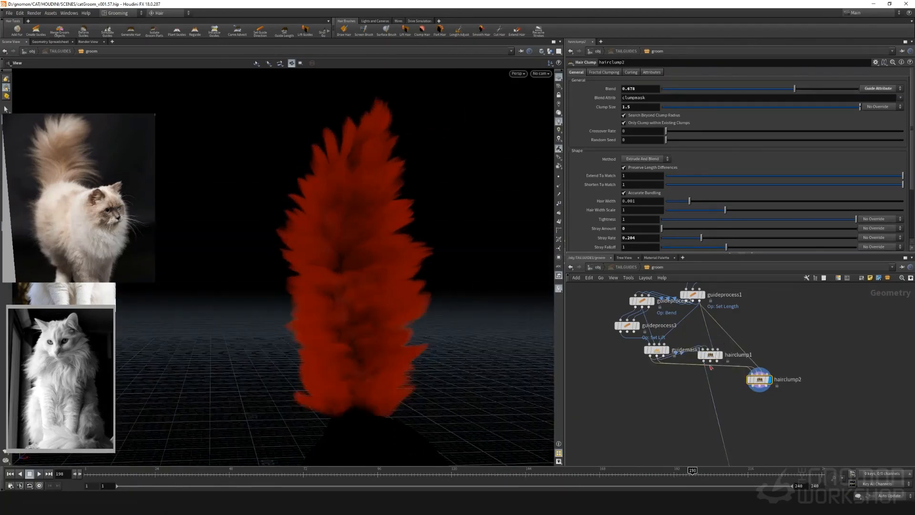
Duplicate hairclump1 as a second clump stage below it, and set the copy's blend and clump size to 1
left_click_drag(710, 362, 671, 416)
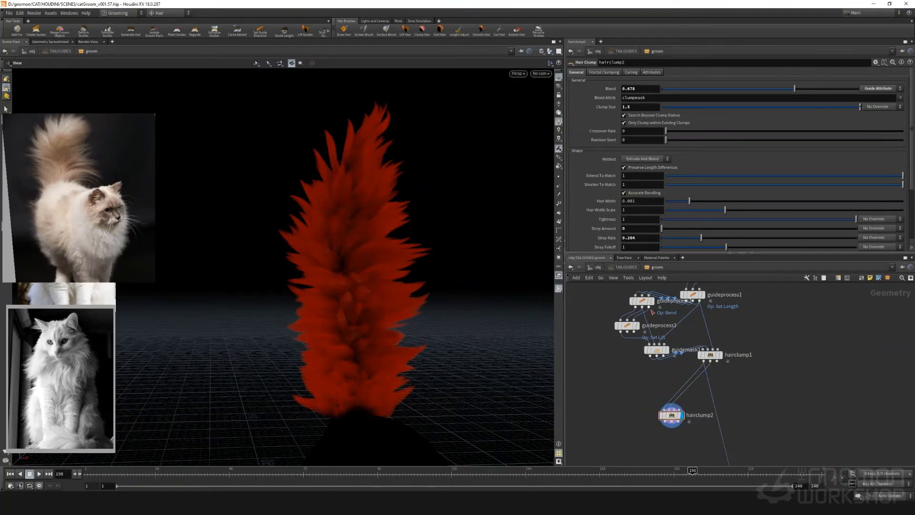
left_click_drag(776, 106, 857, 88)
left_click_drag(640, 107, 579, 103)
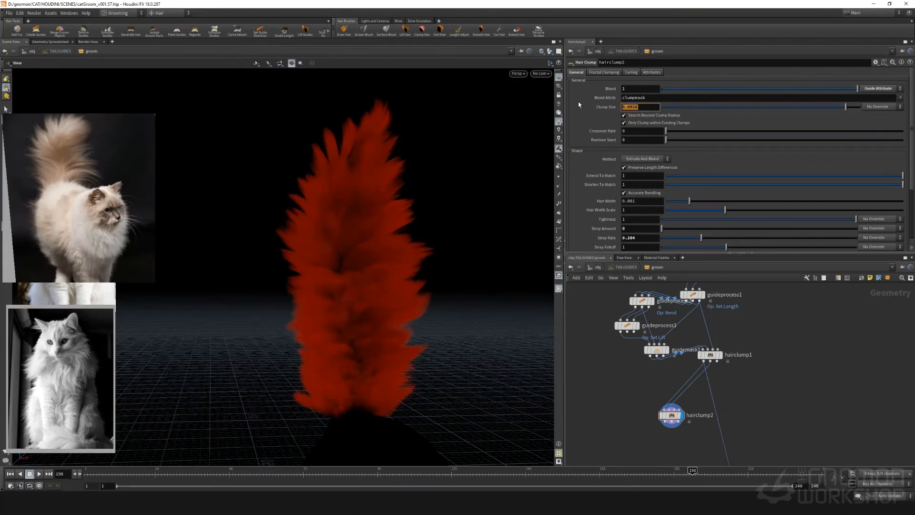
type("1")
key("Return")
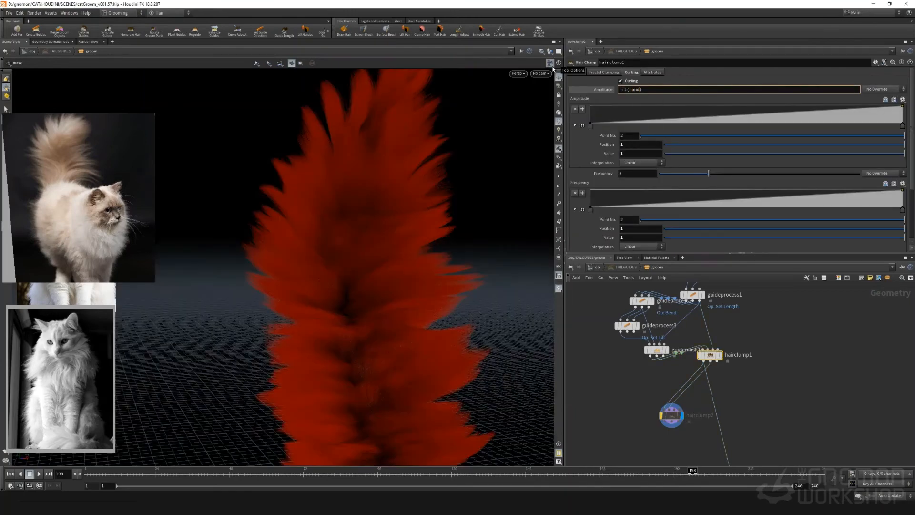
type("(@clum")
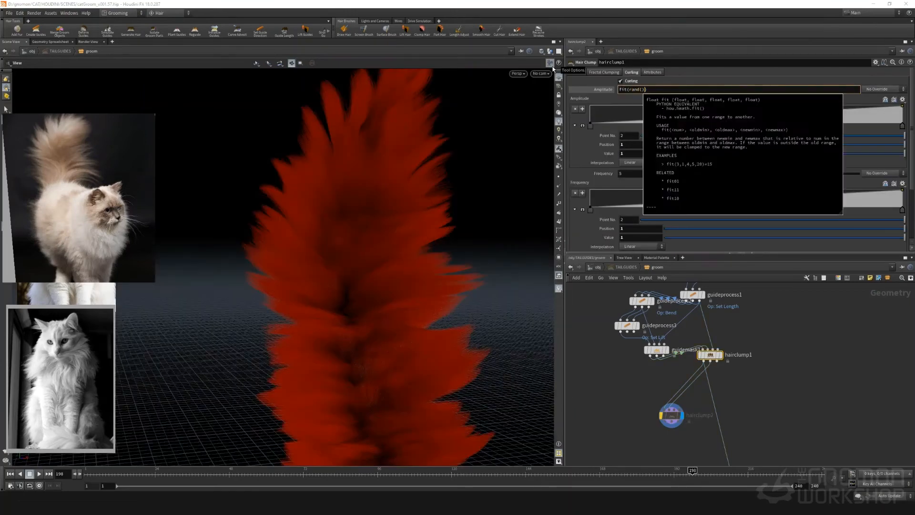
type("p")
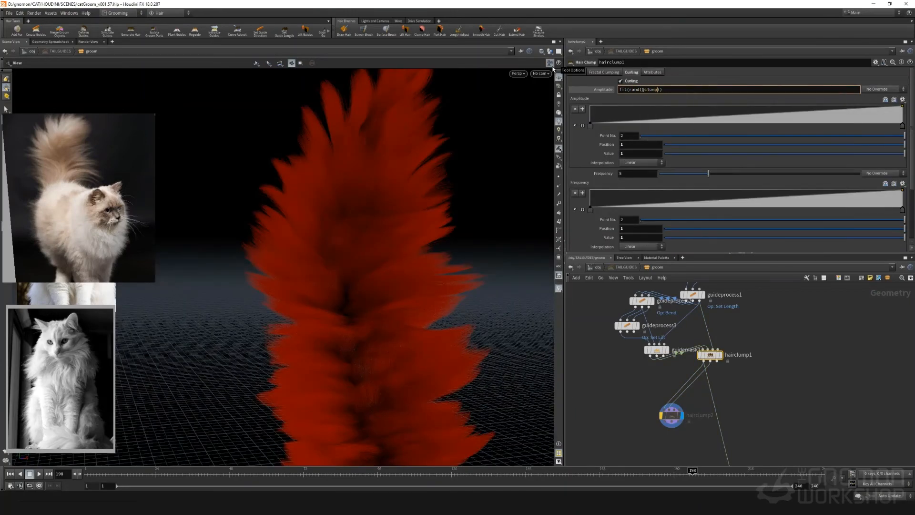
type("id")
type(", 0, 1000)")
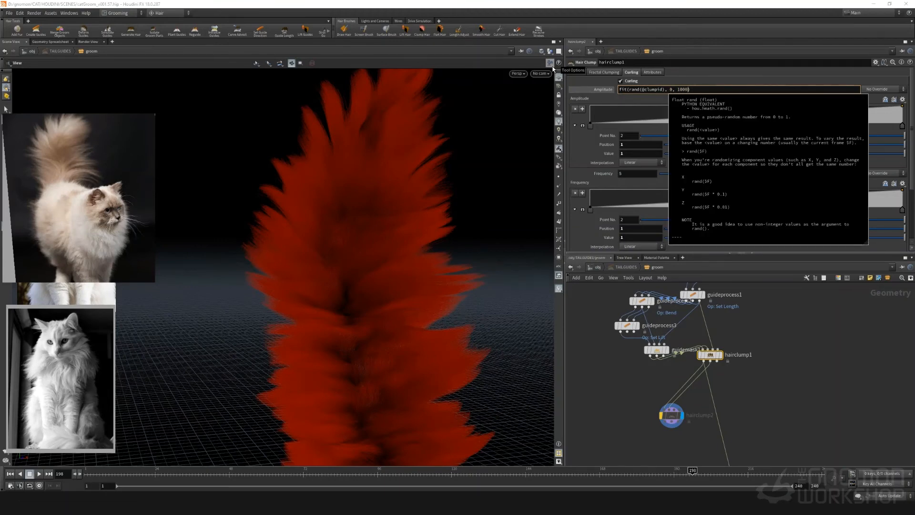
type(", 0, 100")
key("Return")
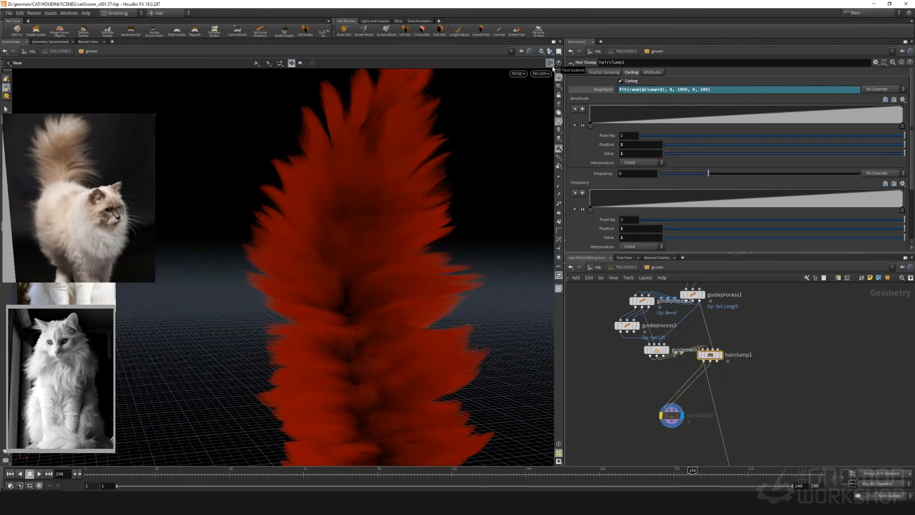
Copy the amplitude expression into hairclump1's curling frequency, and change the amplitude expression's output maximum to 1000
left_click_drag(743, 90, 596, 89)
key("ctrl+c")
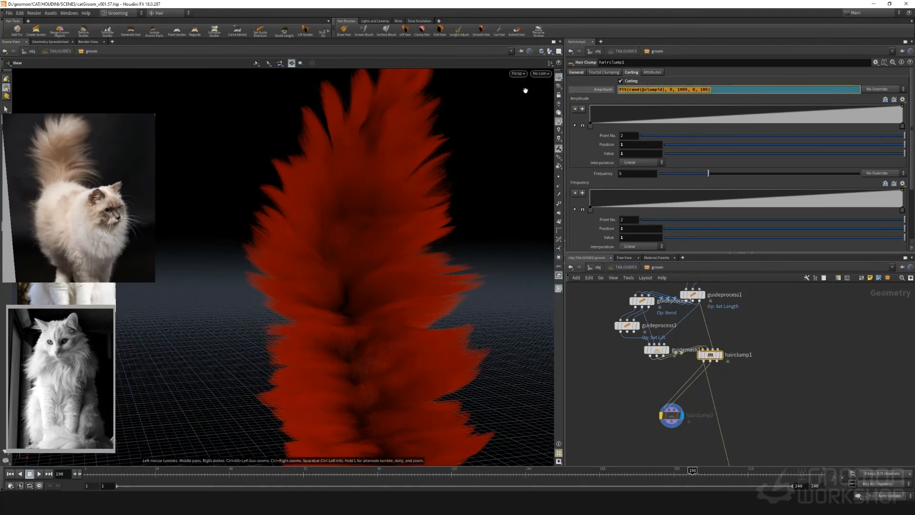
left_click(629, 177)
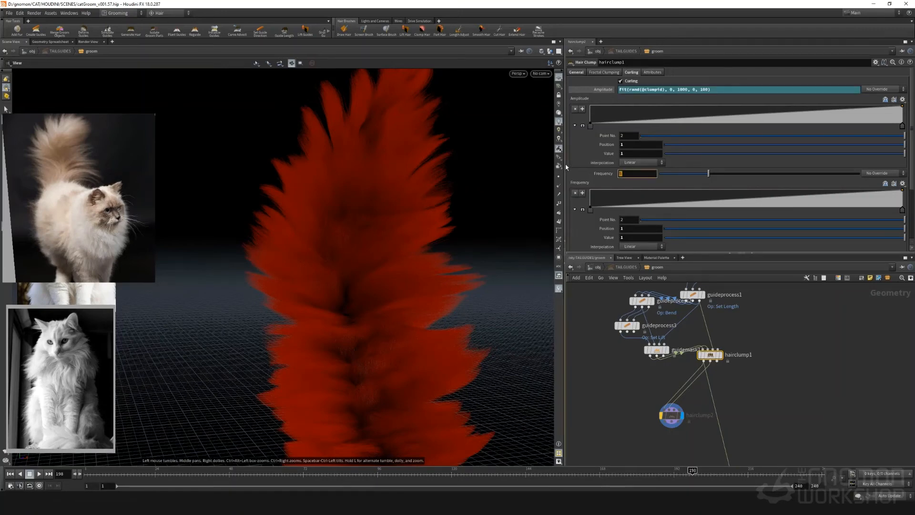
key("ctrl+v")
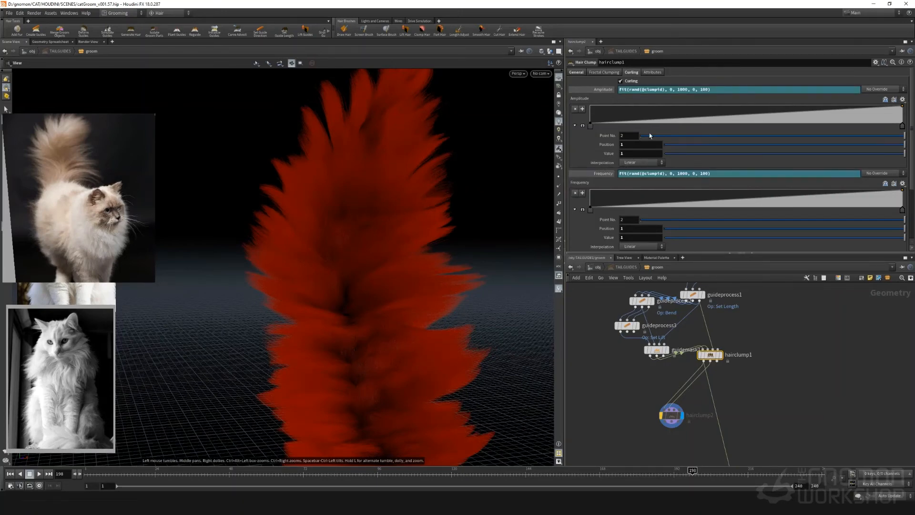
left_click(704, 90)
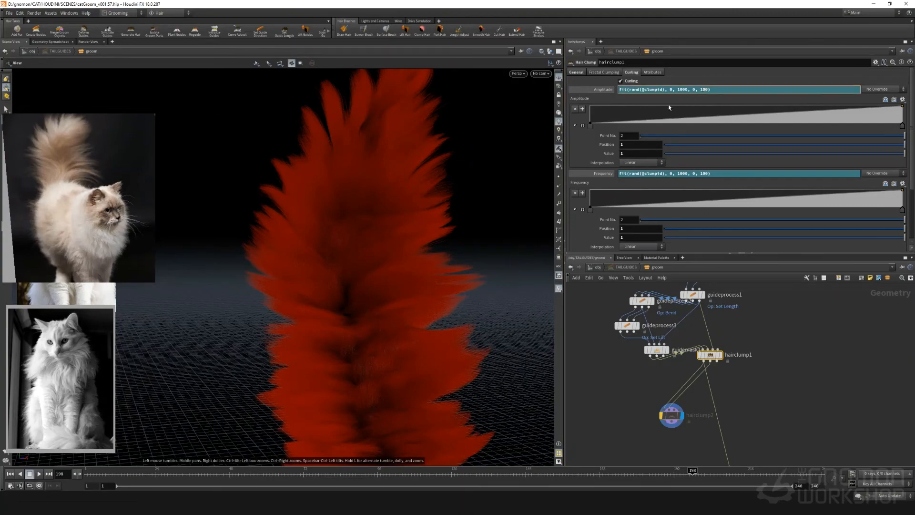
type("0")
key("Return")
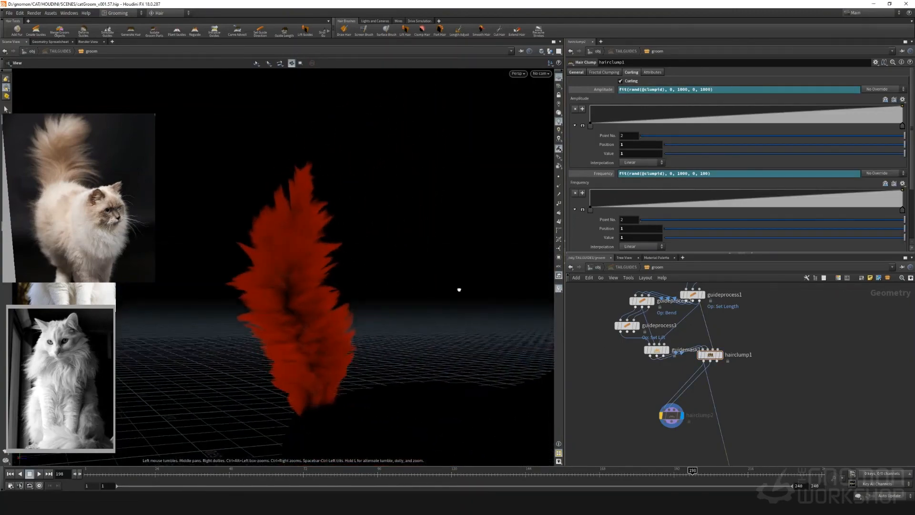
Toggle curling on hairclump1 off and on to compare its effect on the tail from different angles
left_click(621, 81)
left_click(620, 81)
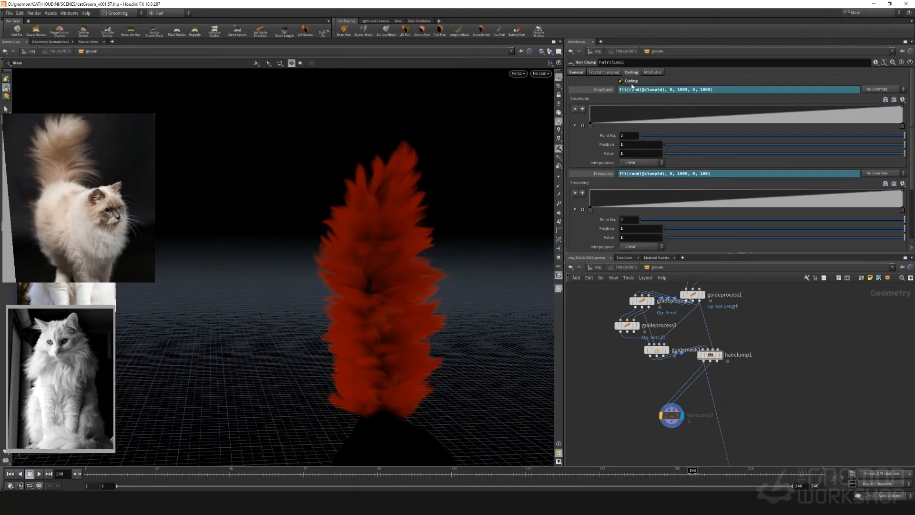
left_click(629, 81)
left_click(630, 82)
left_click_drag(378, 295, 334, 291)
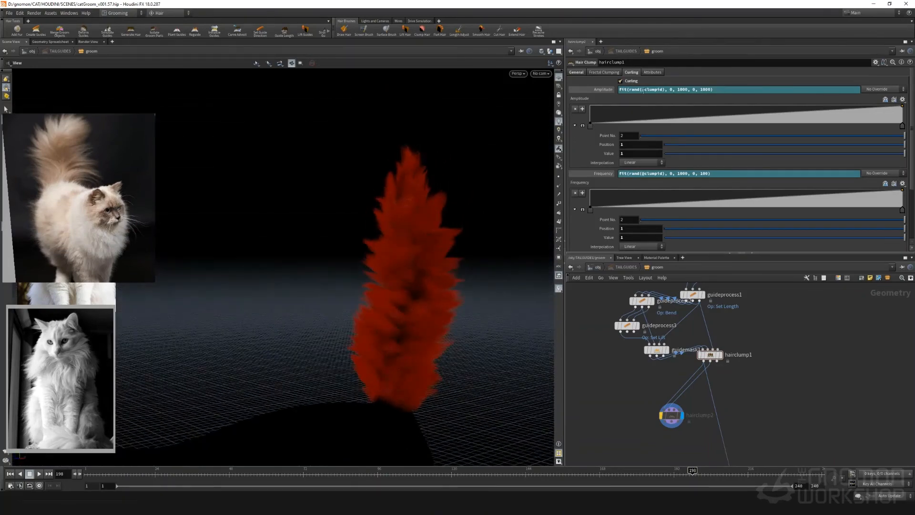
left_click(629, 81)
left_click_drag(462, 115, 362, 174)
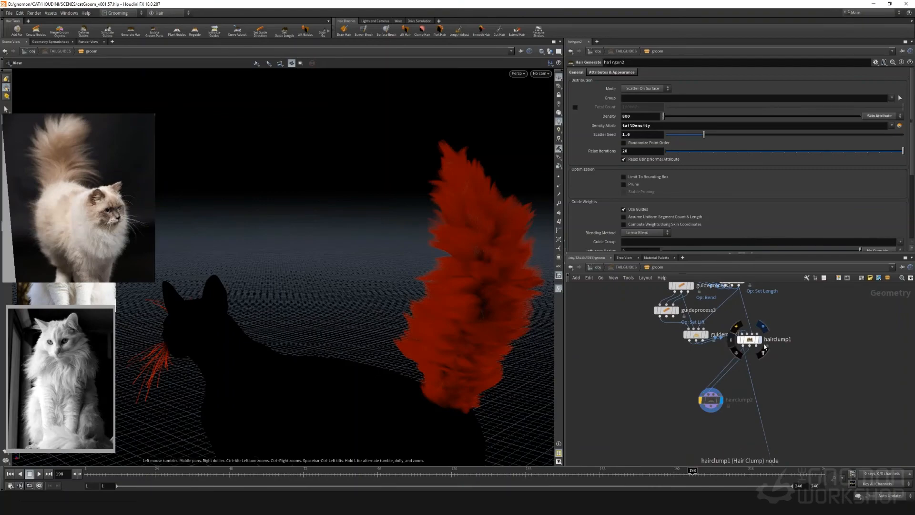
Display hairclump1's output and toggle its bypass to compare the tail with and without the first clumping stage
left_click_drag(347, 251, 362, 229)
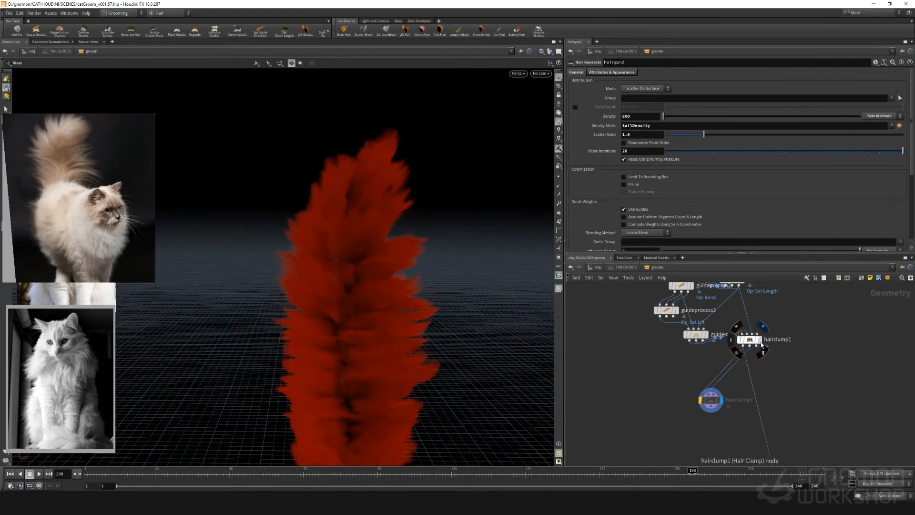
left_click(763, 326)
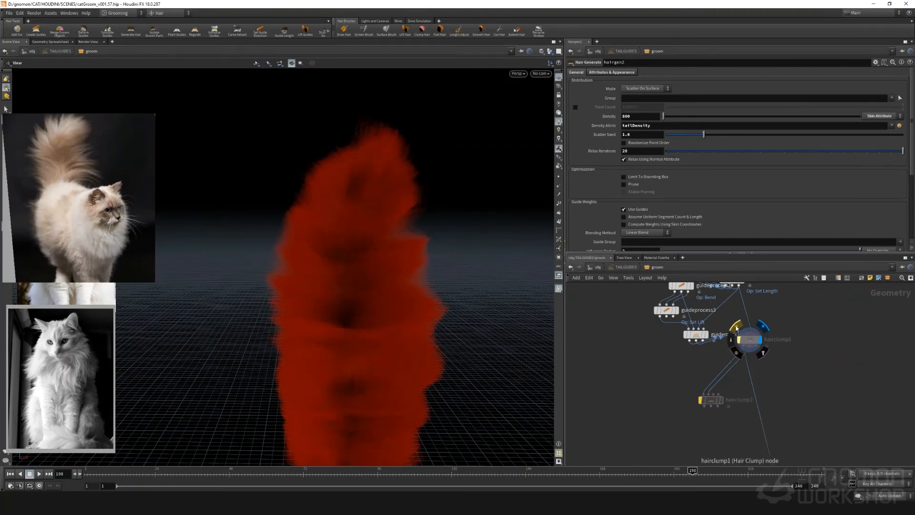
left_click(736, 328)
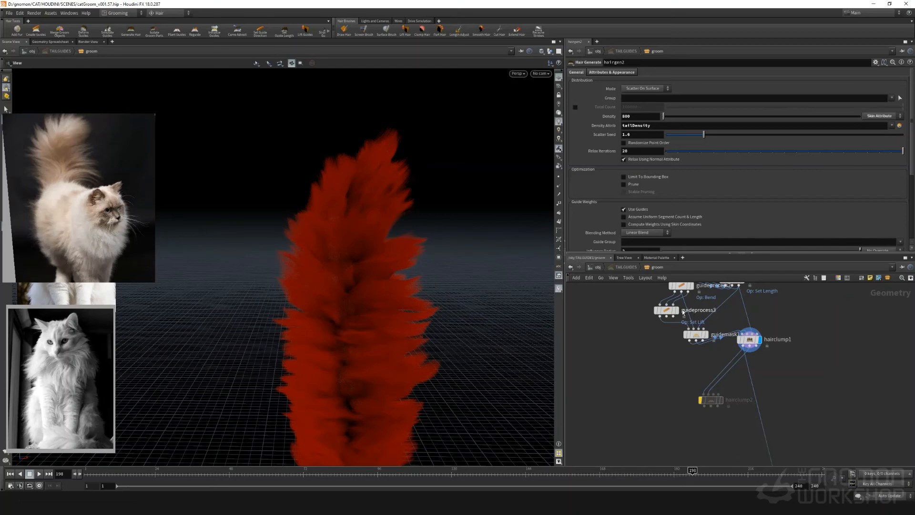
mouse_move(701, 338)
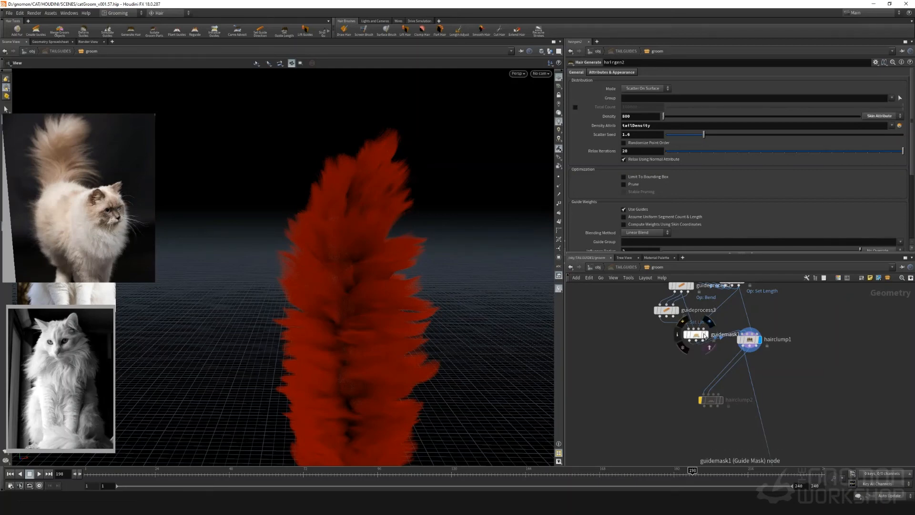
middle_click_drag(686, 379, 663, 427)
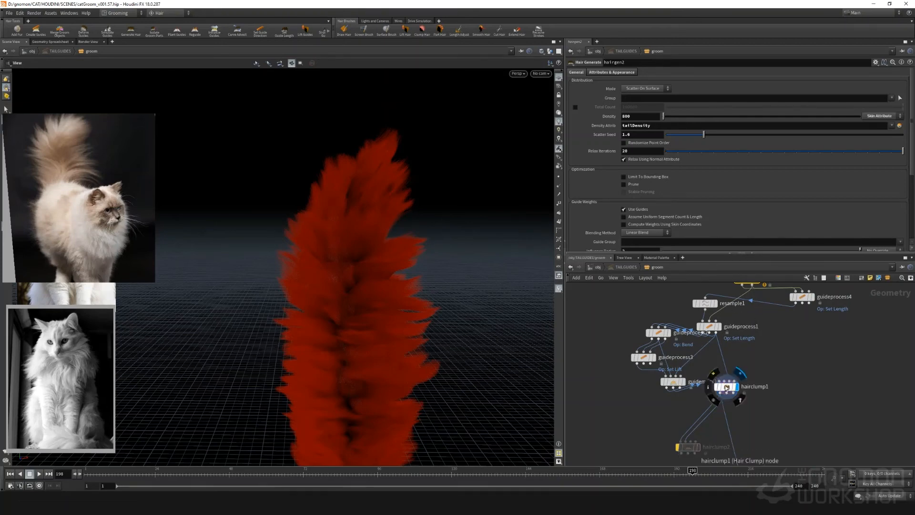
Lower hairclump1's blend to 0.166
left_click(726, 387)
left_click(582, 74)
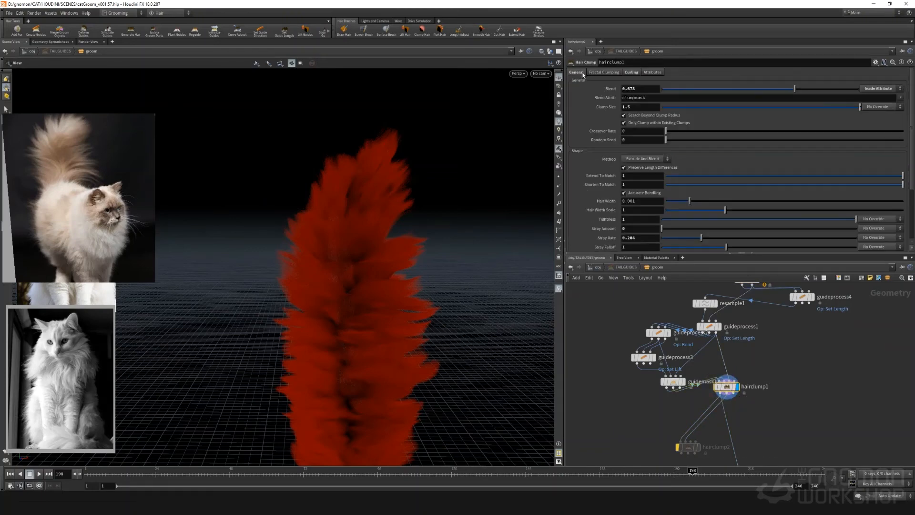
left_click_drag(848, 89, 692, 90)
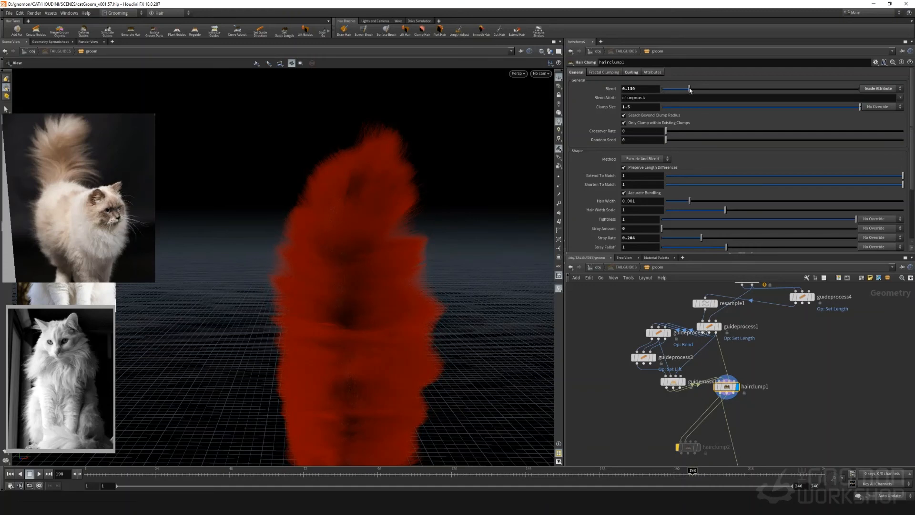
left_click_drag(769, 90, 694, 97)
Re-enable and display hairclump2, and set its clump size to 1
middle_click_drag(666, 424, 667, 380)
left_click(678, 401)
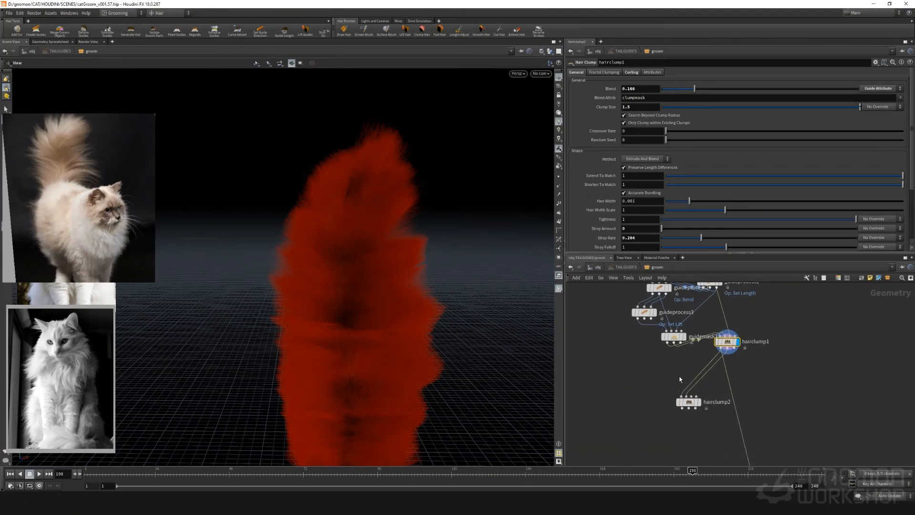
left_click(698, 402)
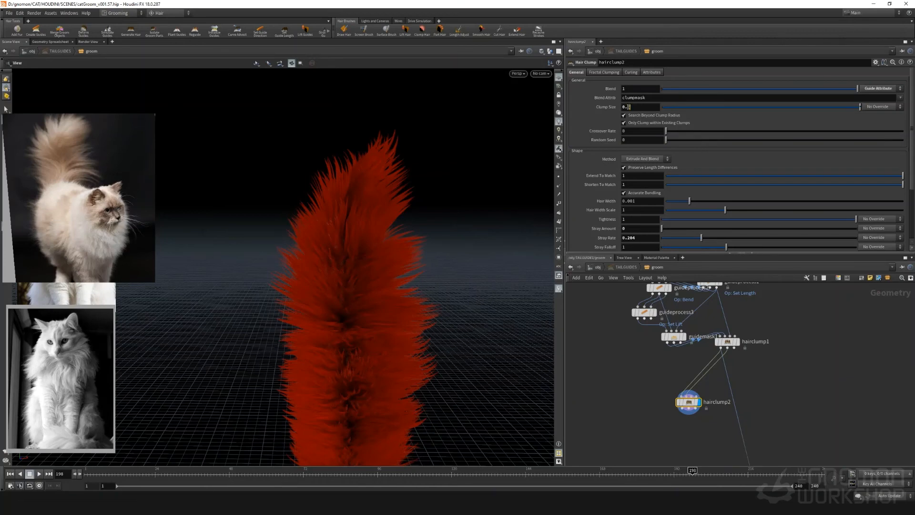
left_click_drag(629, 107, 575, 109)
type("1")
key("Return")
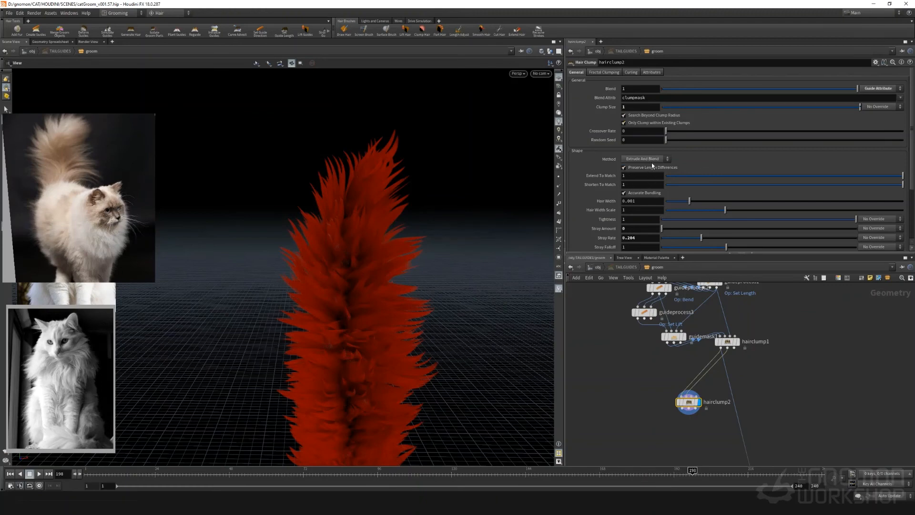
Raise hairclump2's stray amount and stray rate to 1 and its stray falloff to 2.787
scroll(667, 197, "down", 1)
left_click_drag(682, 220, 889, 225)
left_click_drag(731, 229, 858, 214)
left_click_drag(789, 227, 840, 229)
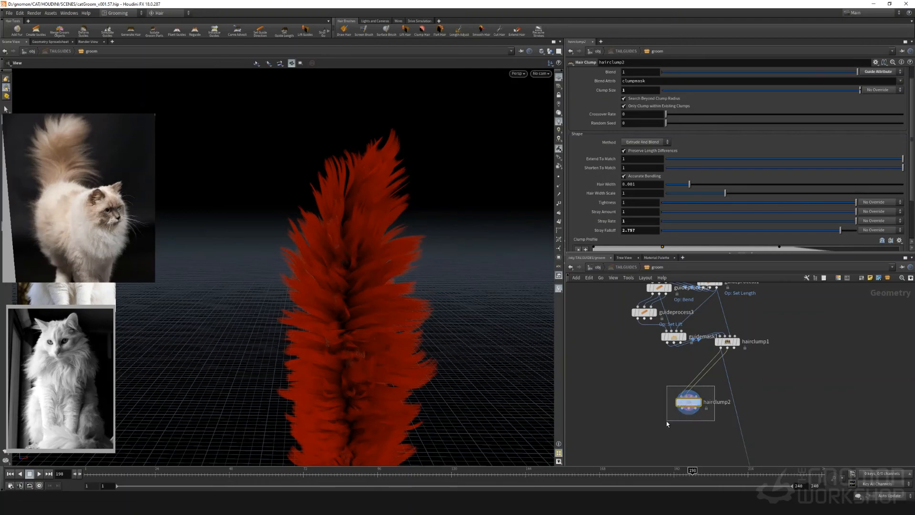
Replace hairclump2 with a copy of hairclump1 wired in parallel, and raise the copy's blend to 0.848
left_click(734, 341)
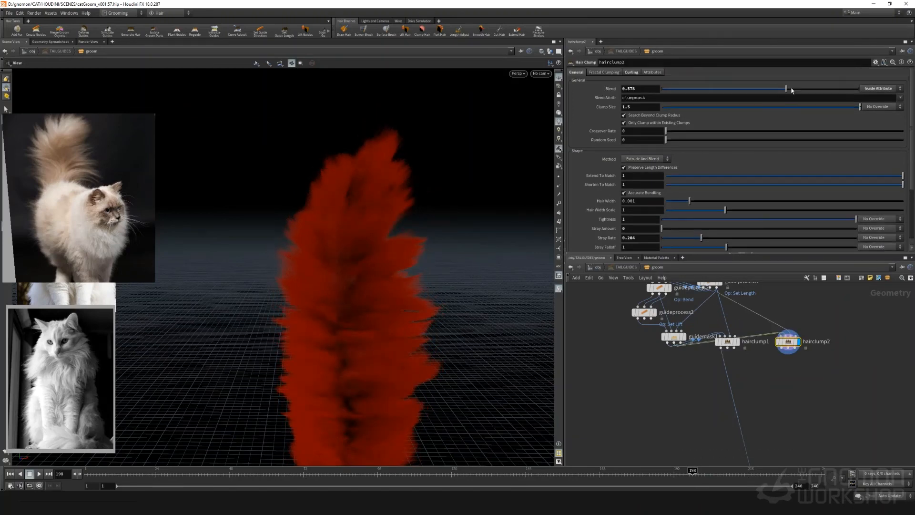
left_click_drag(792, 89, 827, 84)
mouse_move(739, 344)
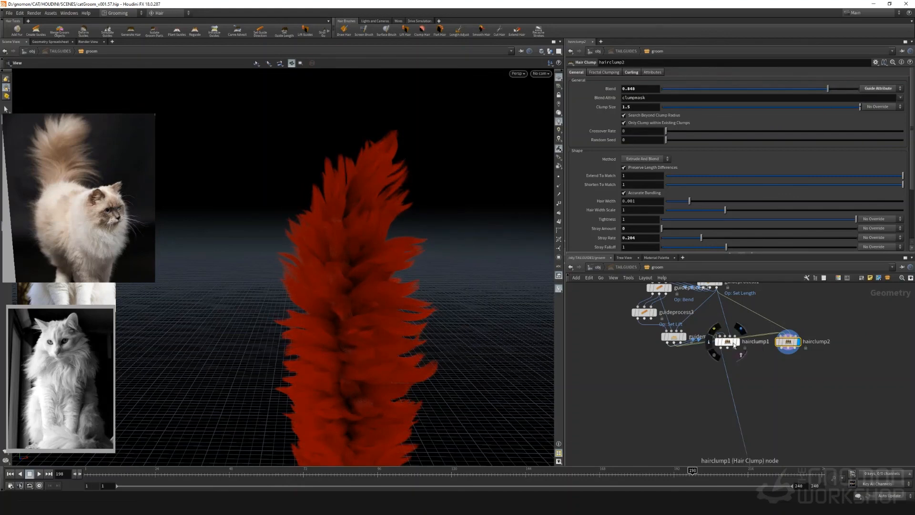
left_click(799, 343)
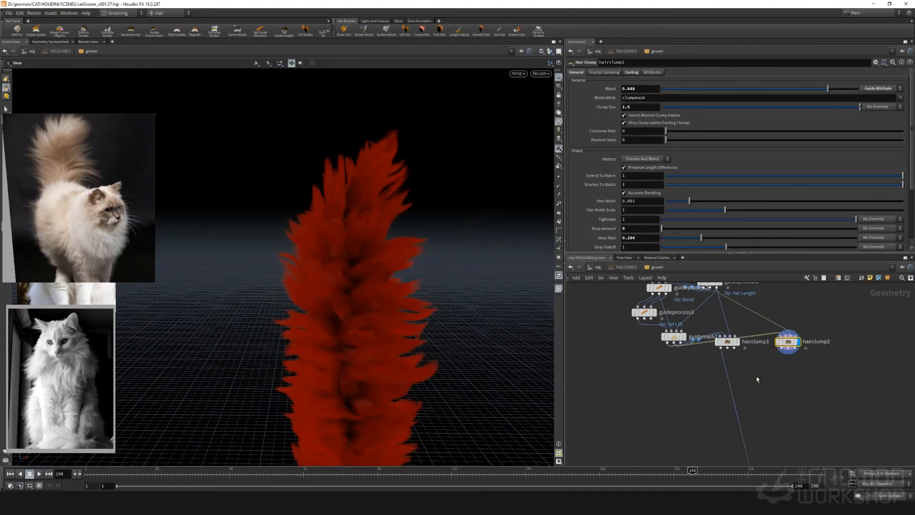
key("Tab")
type("merge")
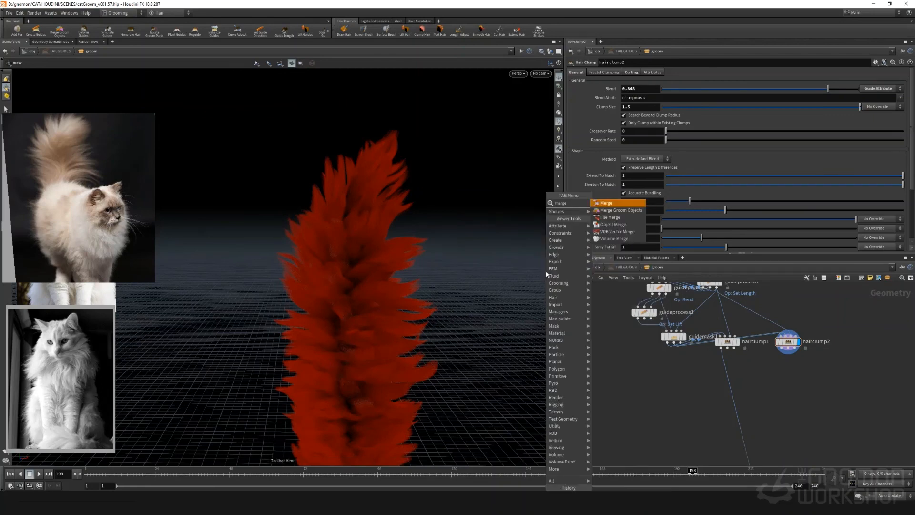
key("Return")
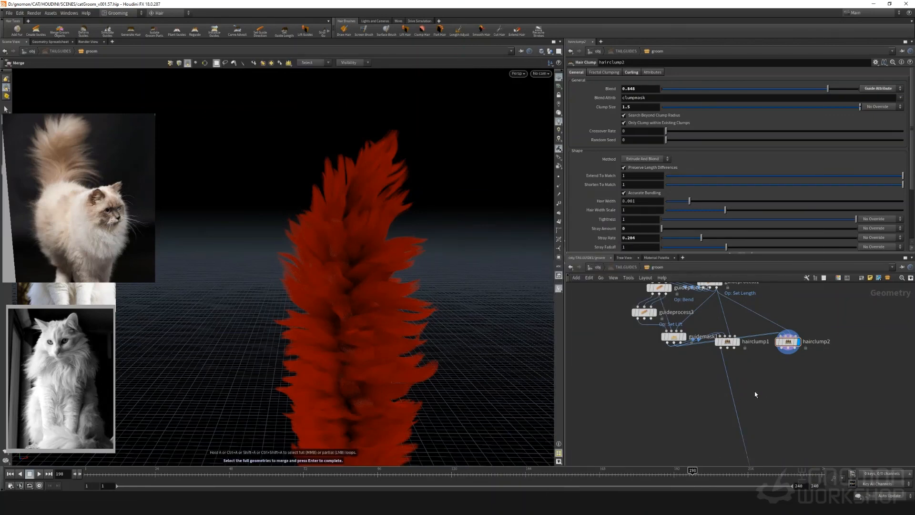
key("Tab")
left_click(734, 384)
scroll(734, 383, "down", 6)
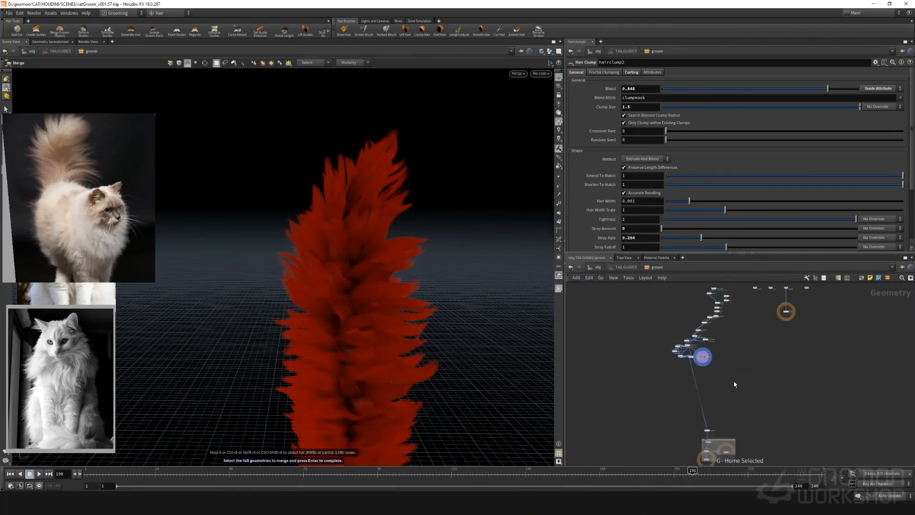
scroll(714, 378, "up", 6)
Add a Merge node below the clump nodes, connect hairclump1 and hairclump2 to it, and display it
left_click(615, 312)
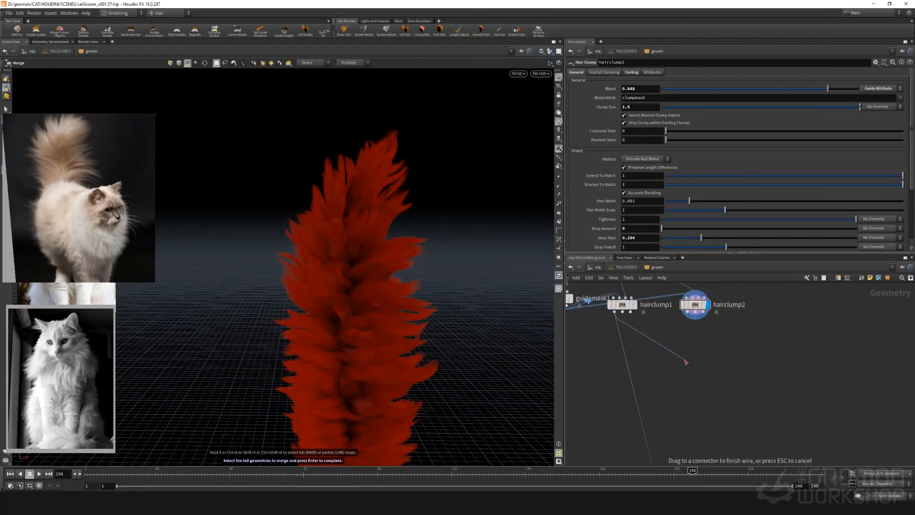
key("Tab")
type("merg")
key("Return")
left_click(676, 359)
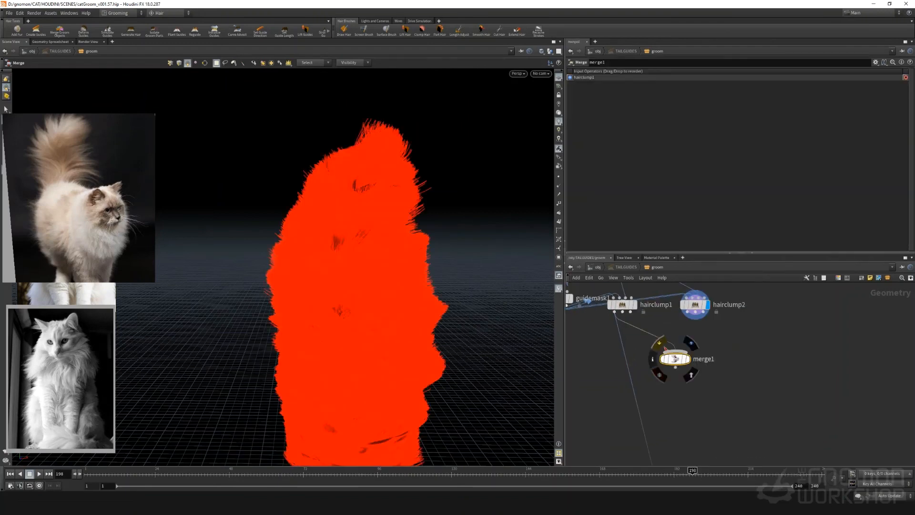
left_click(695, 315)
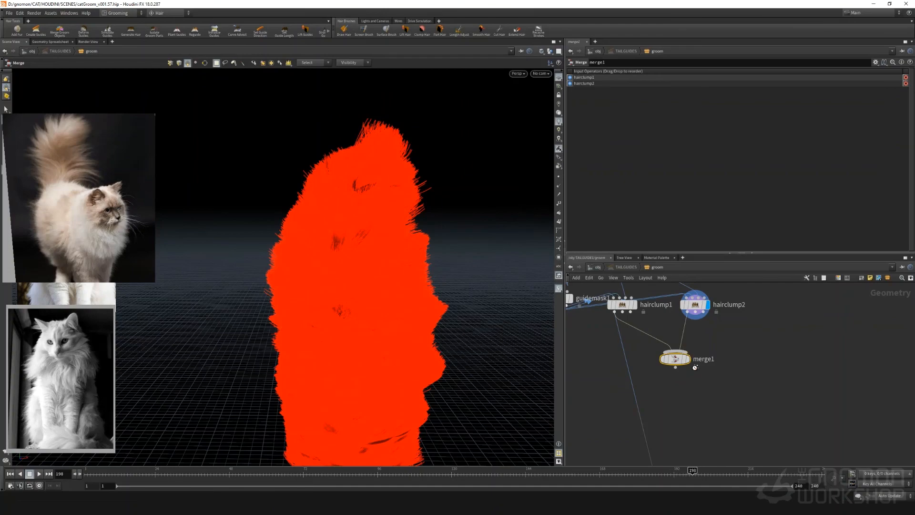
left_click(677, 374)
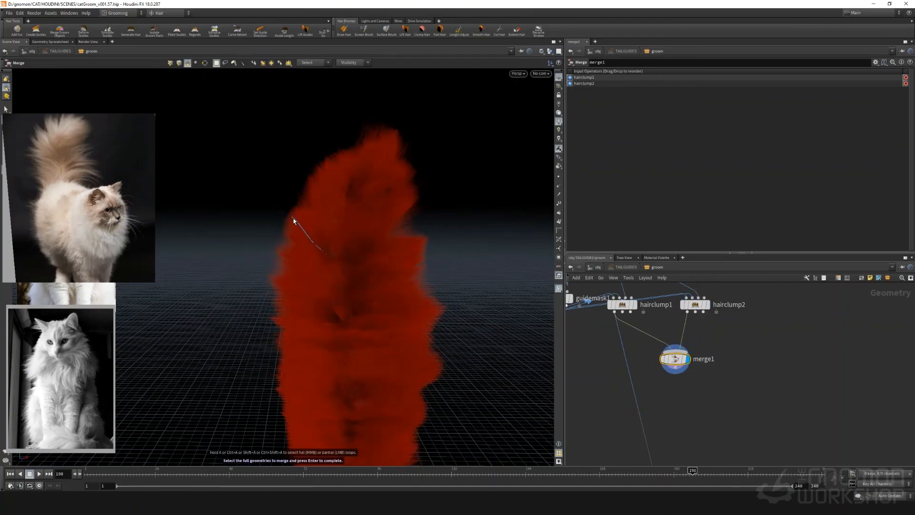
Move the cat reference photo nearer the tail and compare the merged fur with it from several angles
middle_click_drag(607, 359, 646, 399)
left_click_drag(303, 245, 260, 210, "alt")
left_click_drag(65, 192, 125, 193)
left_click(7, 111)
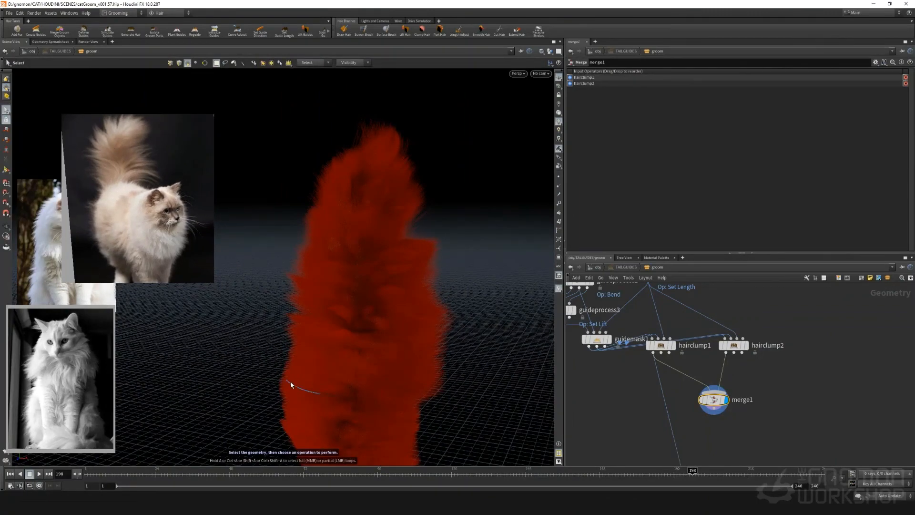
left_click_drag(291, 382, 245, 350, "alt")
middle_click_drag(709, 434, 681, 423)
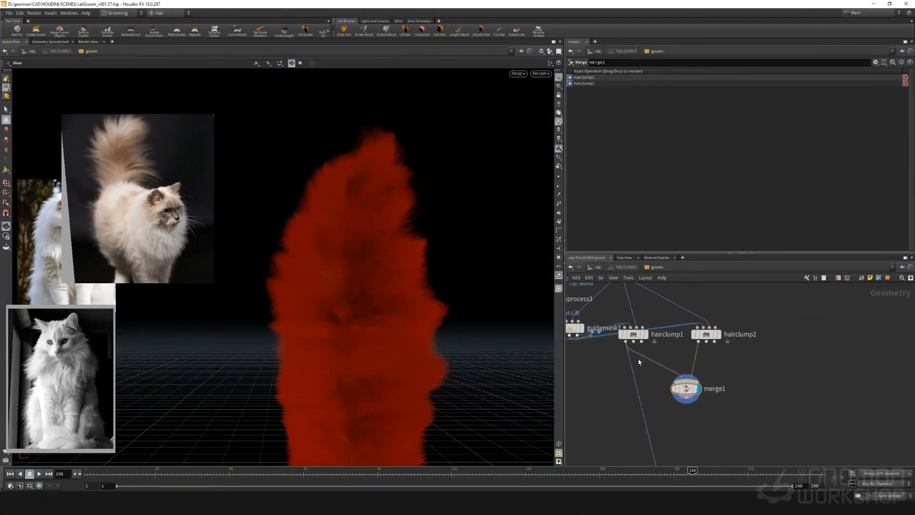
Add a Delete node below hairclump1 and wire it between hairclump1 and merge1
key("Tab")
type("de")
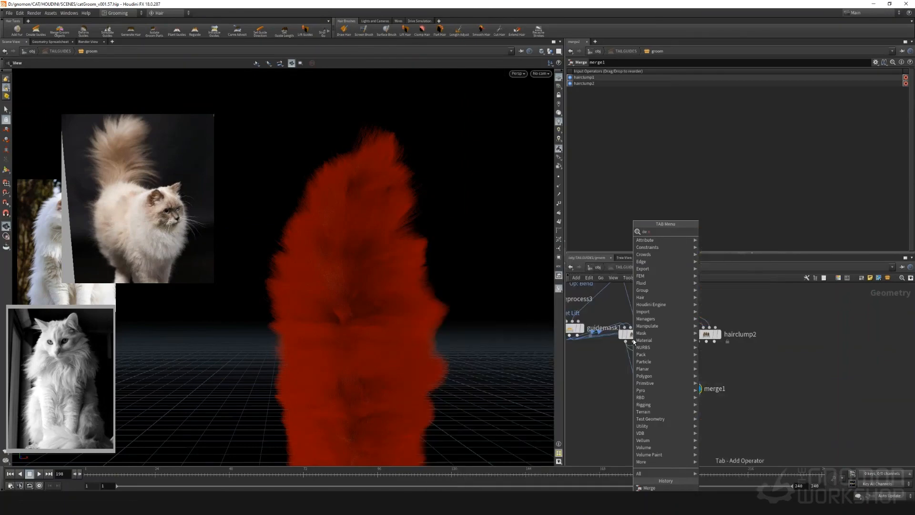
type("l")
key("Return")
left_click(633, 357)
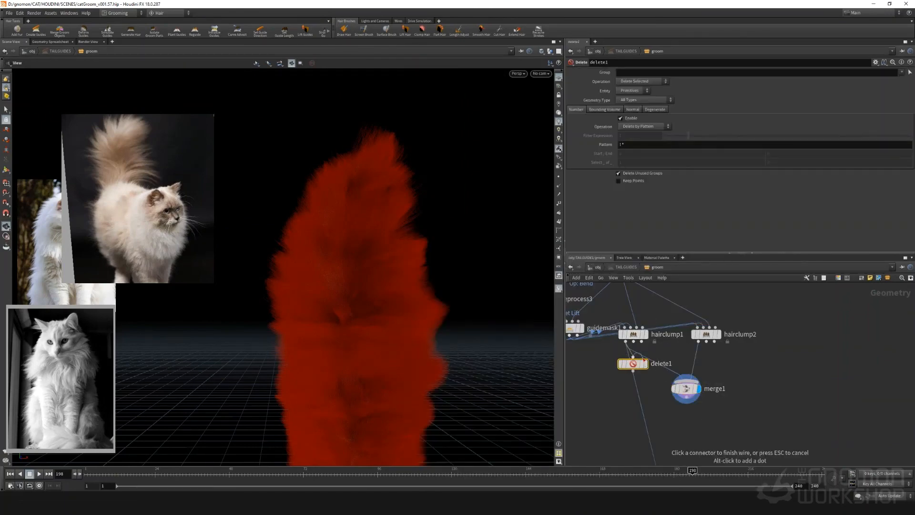
key("Escape")
left_click_drag(640, 363, 647, 356)
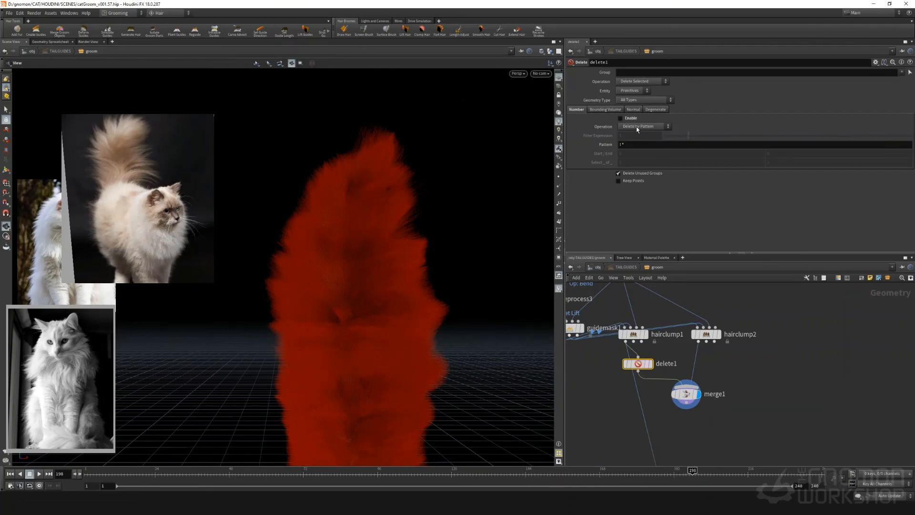
Switch delete1 to Delete by Range and make it select 49 of 50 primitives
left_click(620, 118)
left_click(621, 118)
left_click(653, 127)
left_click(648, 136)
left_click_drag(788, 162, 737, 162)
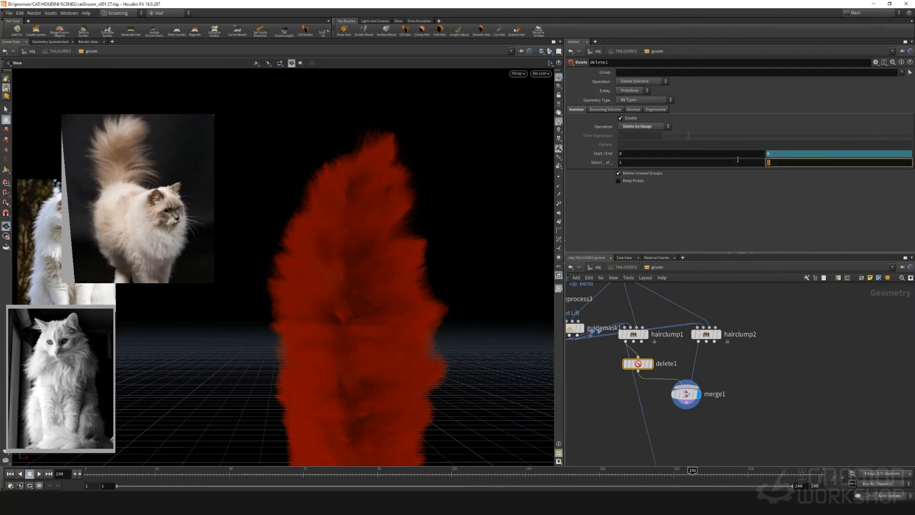
type("50")
left_click(663, 161)
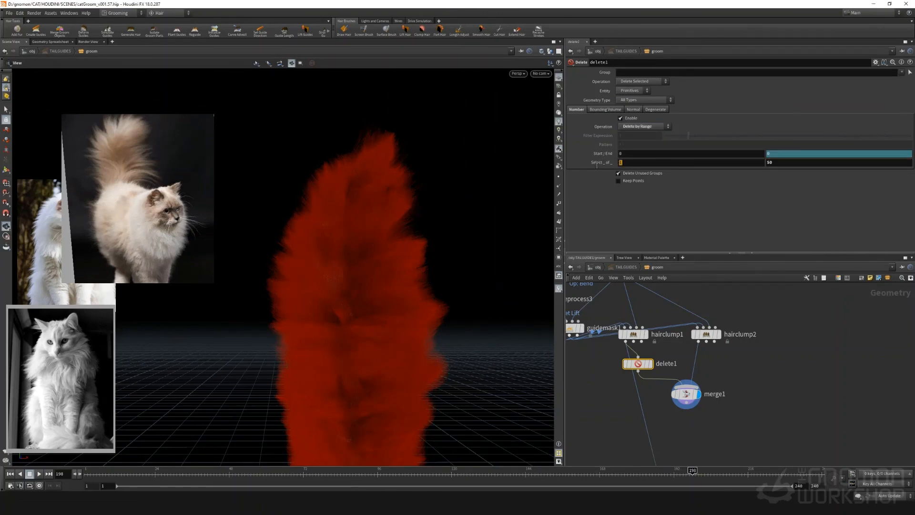
type("49")
Reduce delete1's selection to 20 of 50 primitives so that more of the clumped hair is kept
double_click(632, 162)
type("20")
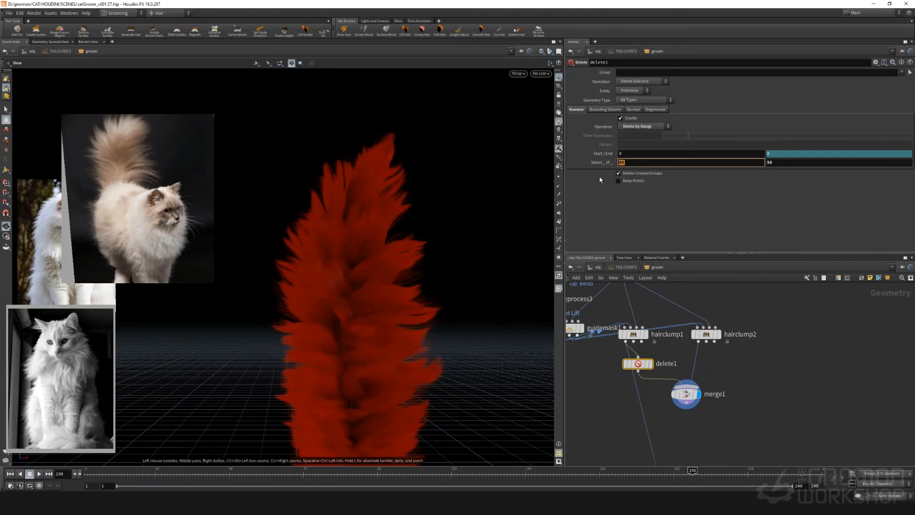
key("Return")
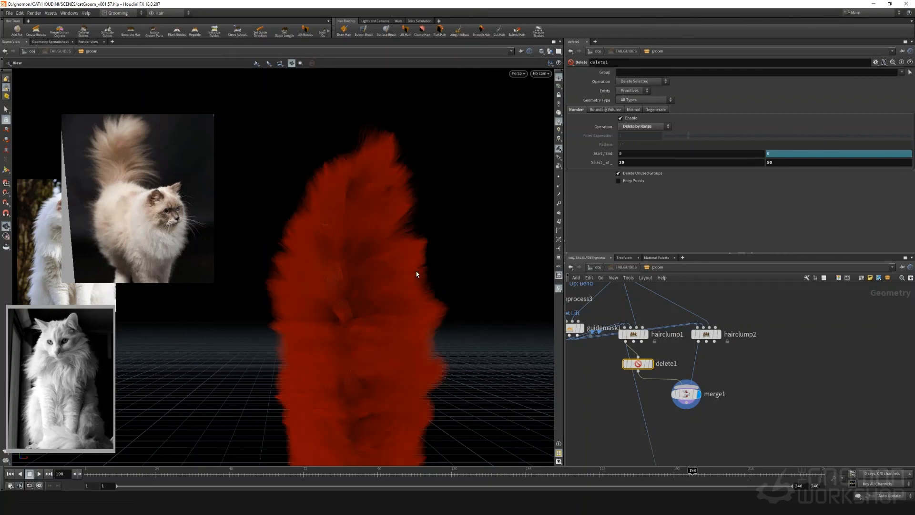
Inspect the merged tail fur, and spread merge1 and delete1 apart to make room for another node between them
left_click_drag(451, 264, 378, 287)
scroll(681, 392, "up", 2)
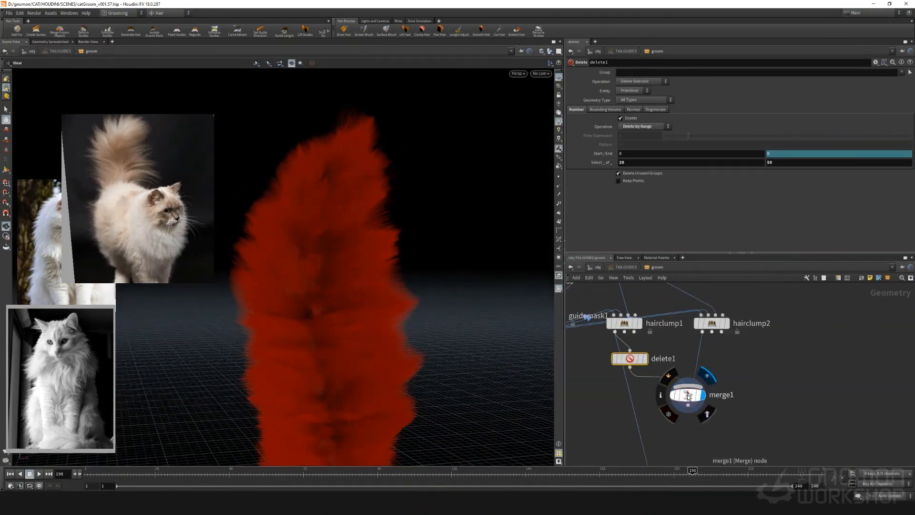
left_click_drag(689, 395, 759, 424)
left_click_drag(631, 359, 644, 359)
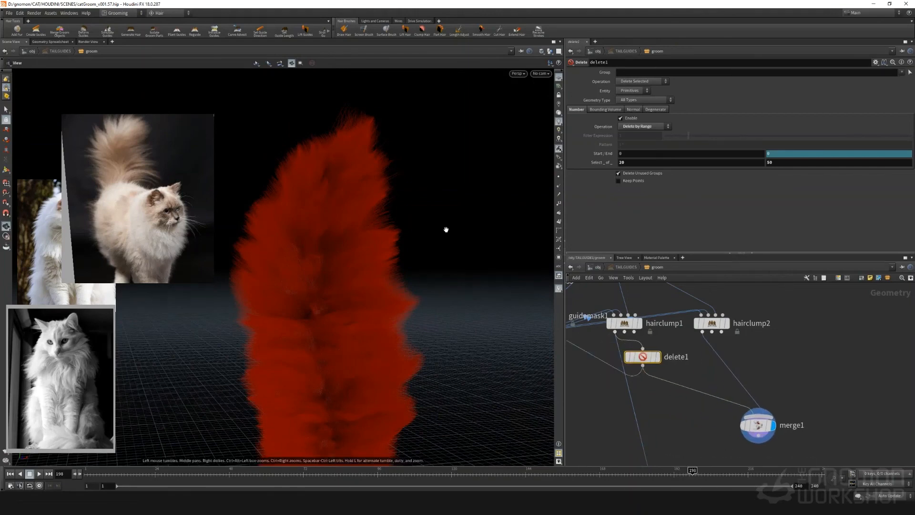
key("Tab")
type("attr wrang")
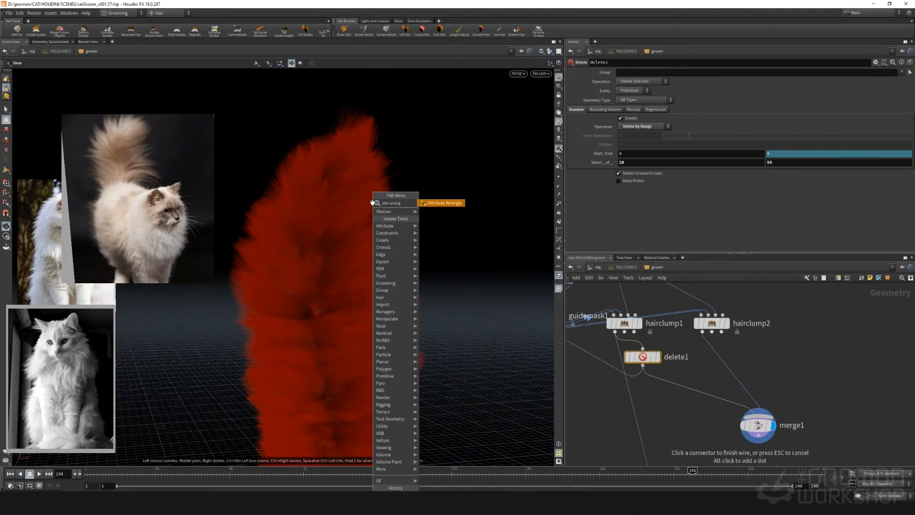
key("Return")
key("Escape")
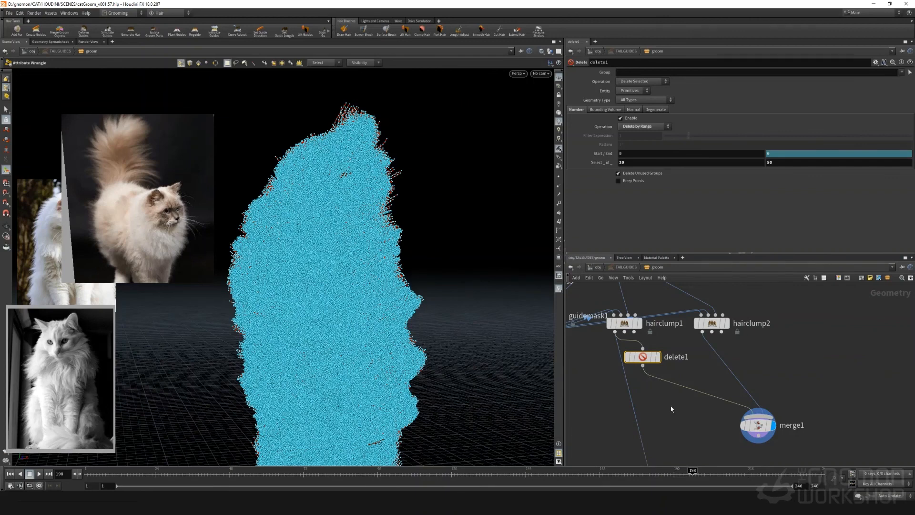
Insert an Attribute Wrangle between delete1 and merge1 with the expression "f@width = f@width * 0.5;" and inspect the tail fur
key("Tab")
type("attr wr")
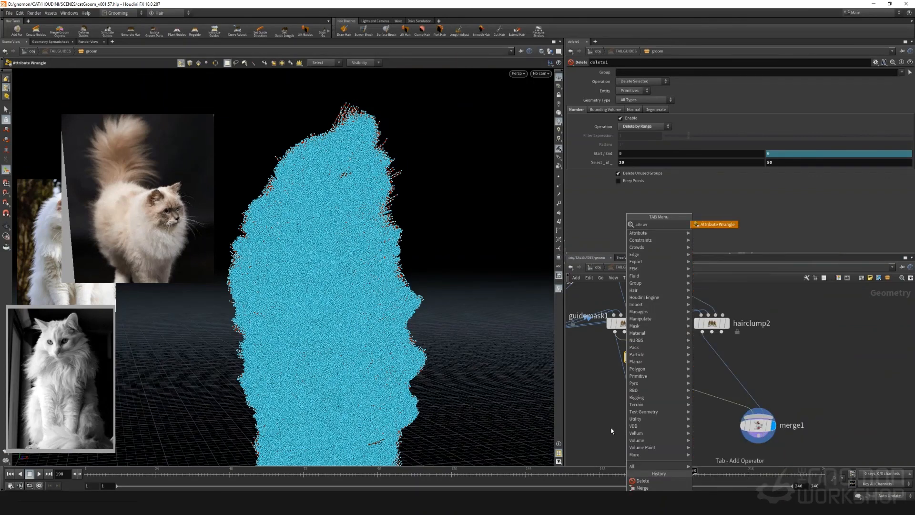
key("Return")
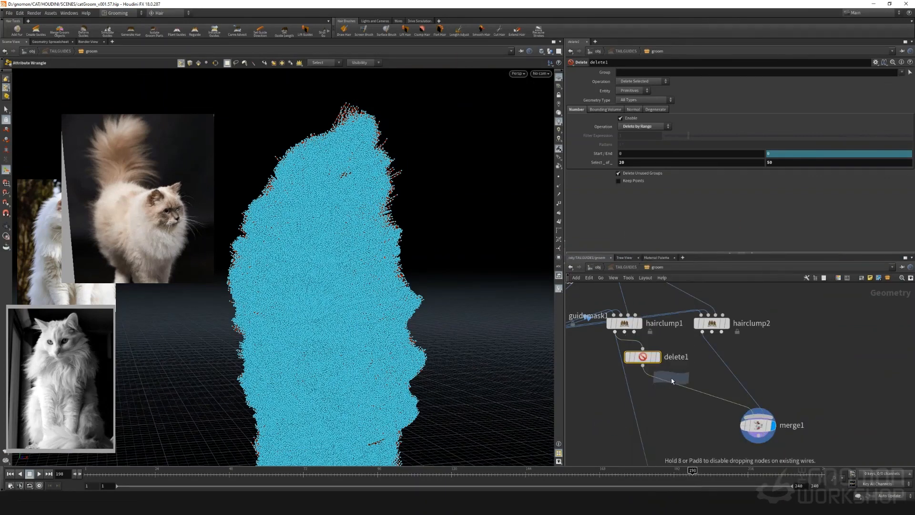
left_click(673, 393)
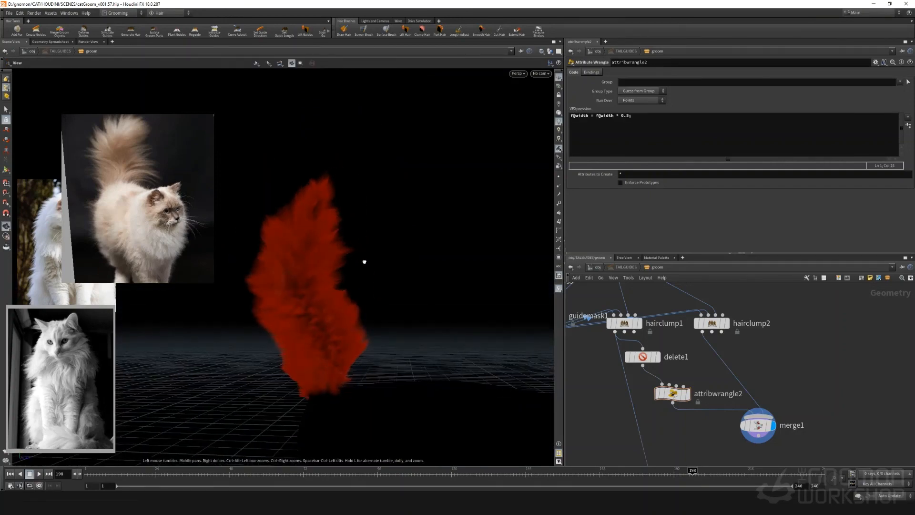
scroll(282, 280, "up", 3)
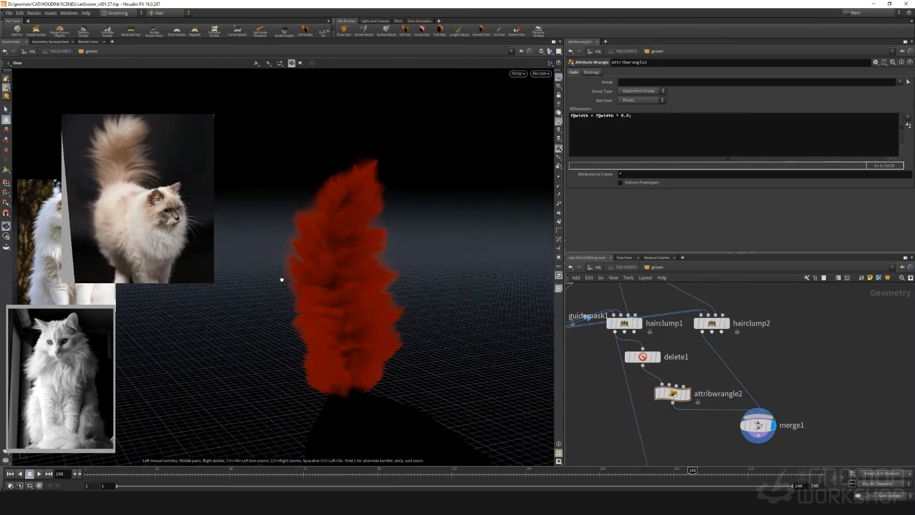
scroll(282, 280, "up", 1)
middle_click_drag(681, 437, 670, 356)
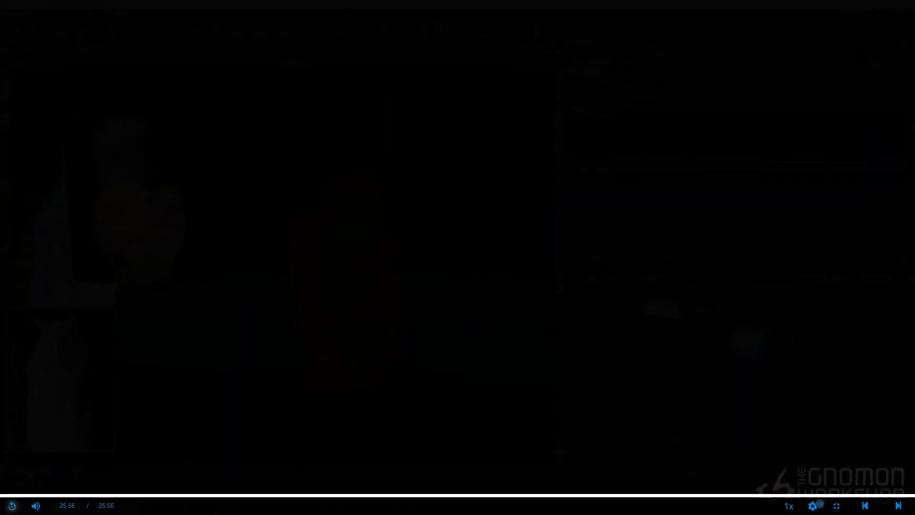